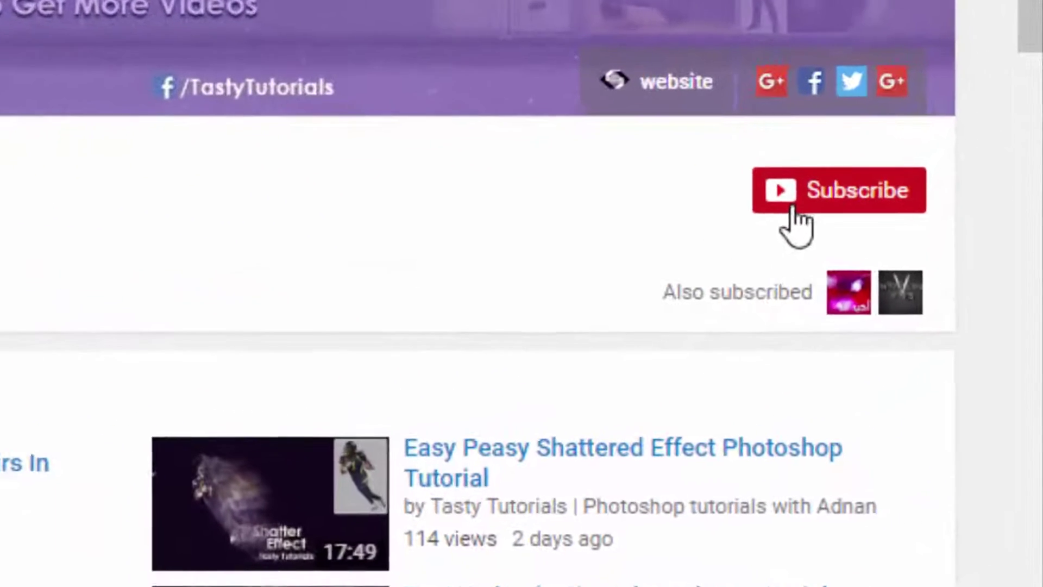
Step: Subscribe to the Tasty Tutorials channel and save the option to receive all notifications from it
click(796, 200)
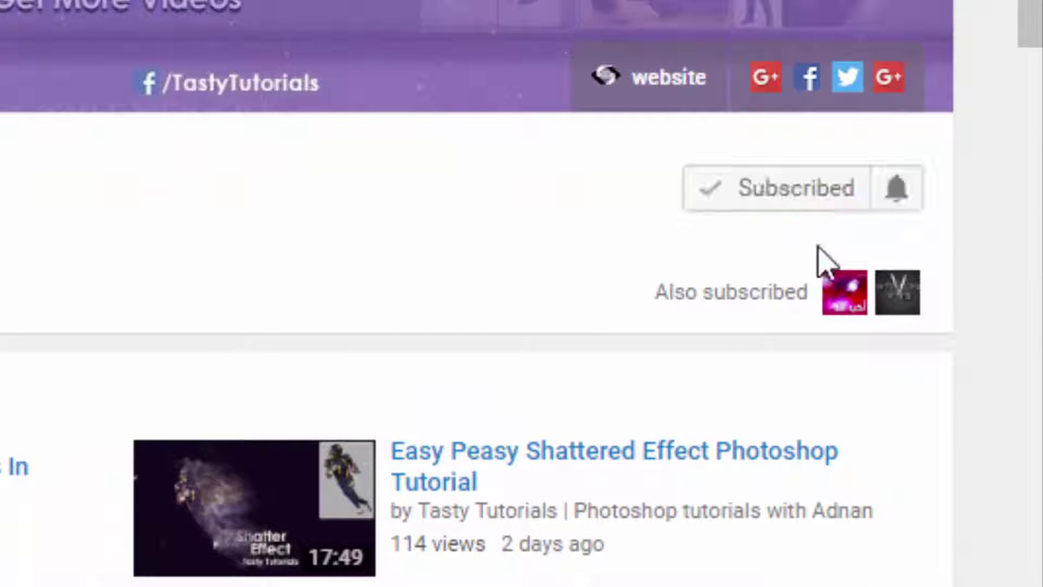
click(890, 202)
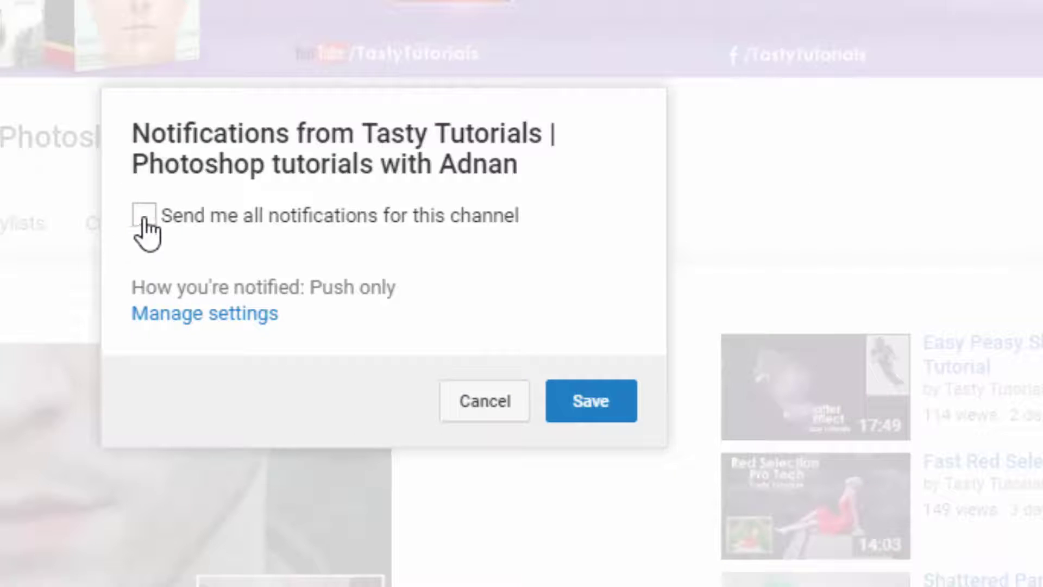
click(144, 215)
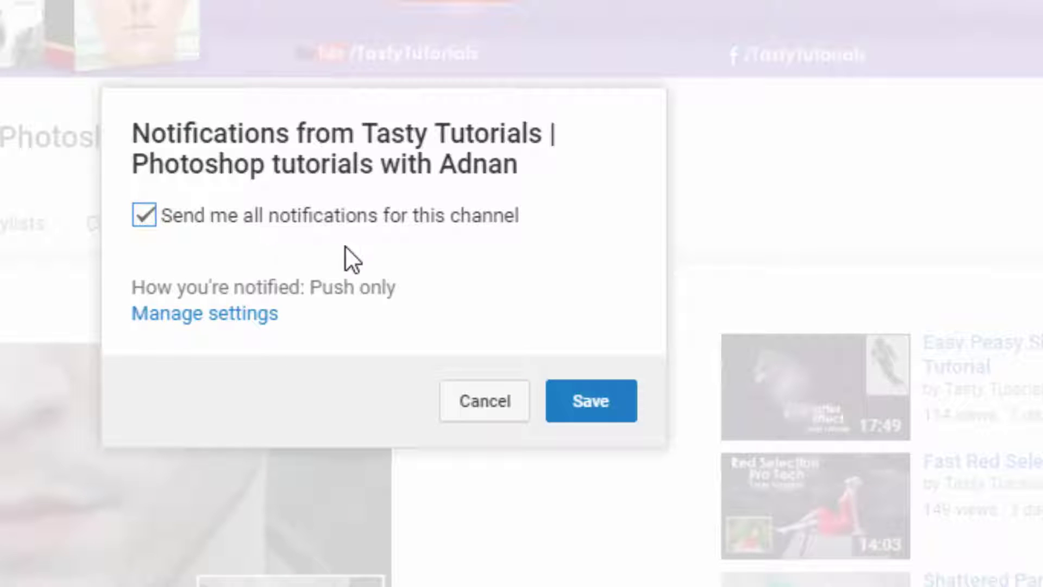
click(577, 401)
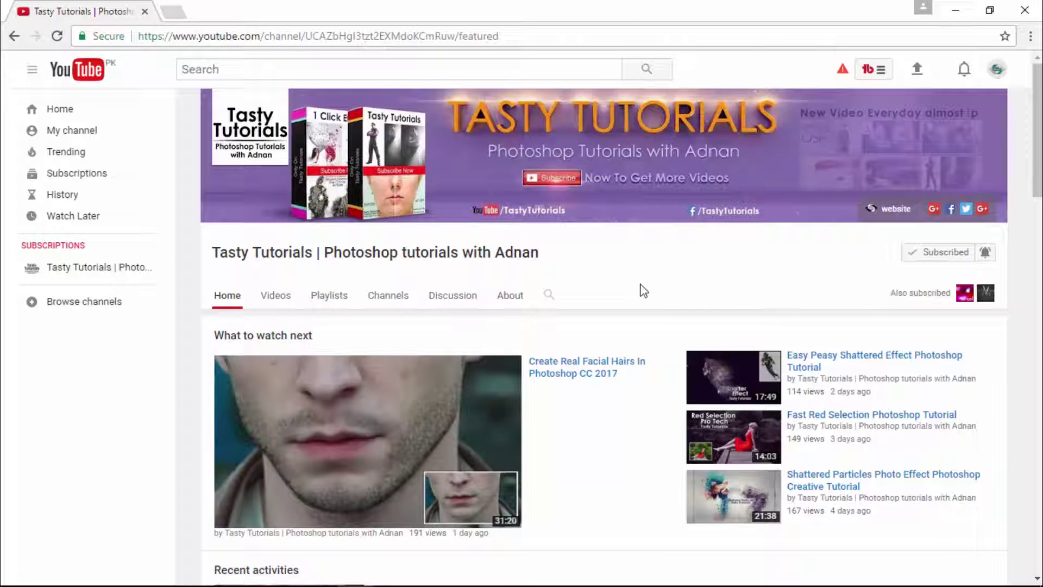
Step: Browse the channel's uploaded videos
click(278, 296)
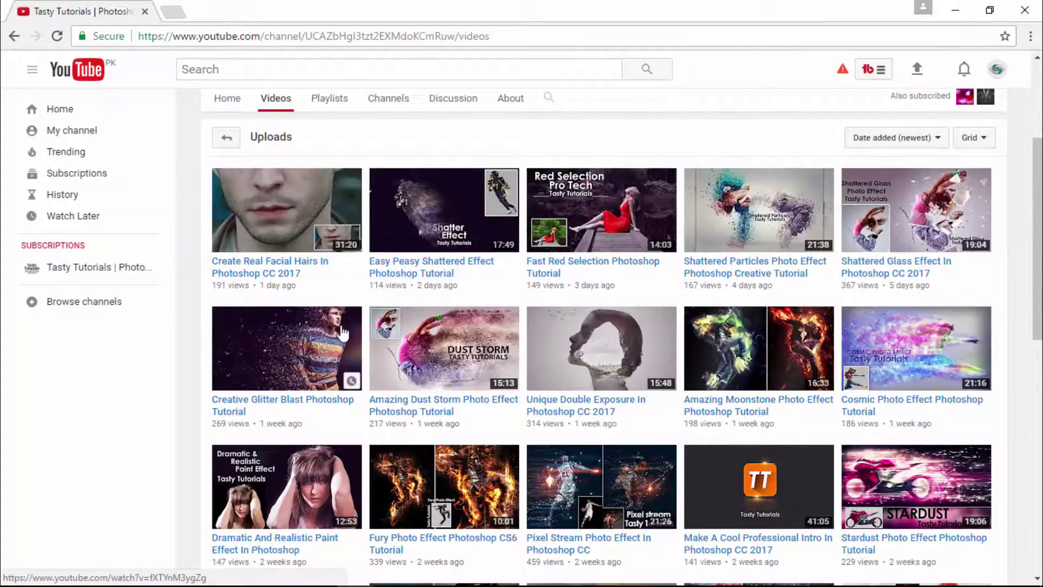
scroll(388, 276, down, 8)
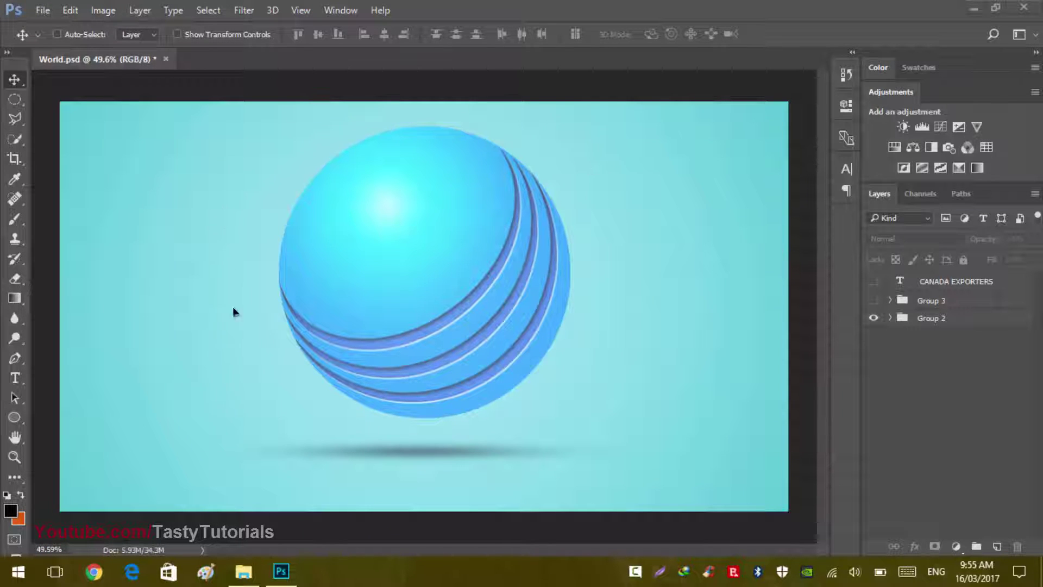
Step: Switch to Photoshop and inspect the globe artwork in World.psd by hiding and reshowing Group 2
scroll(414, 394, up, 1)
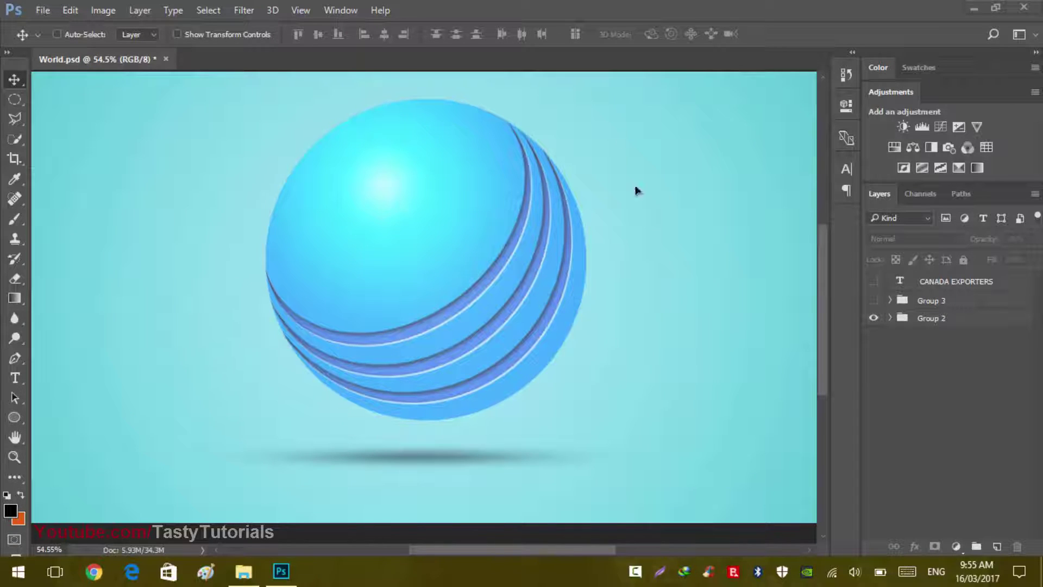
click(872, 317)
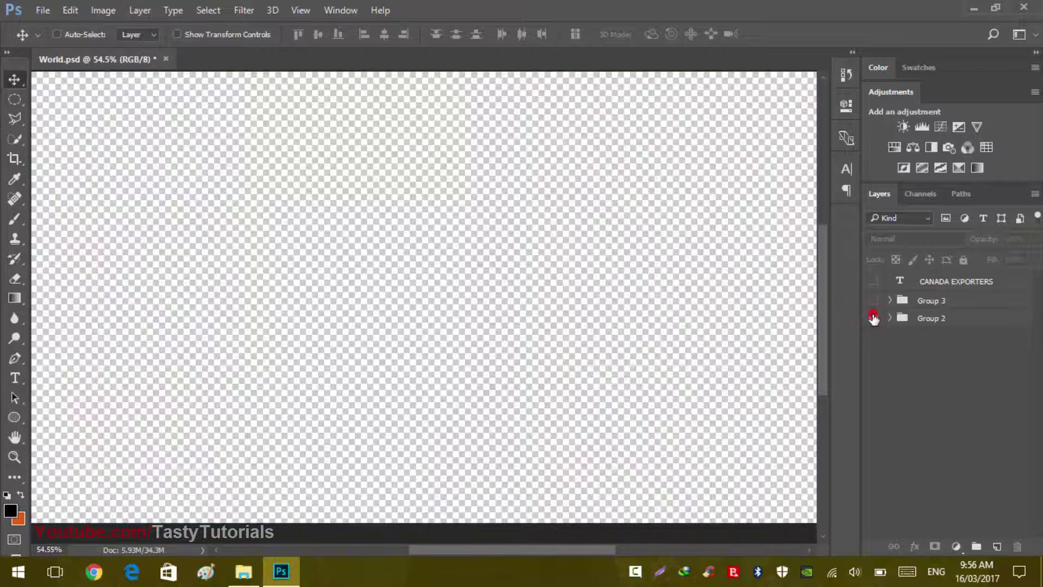
click(872, 318)
scroll(369, 151, down, 3)
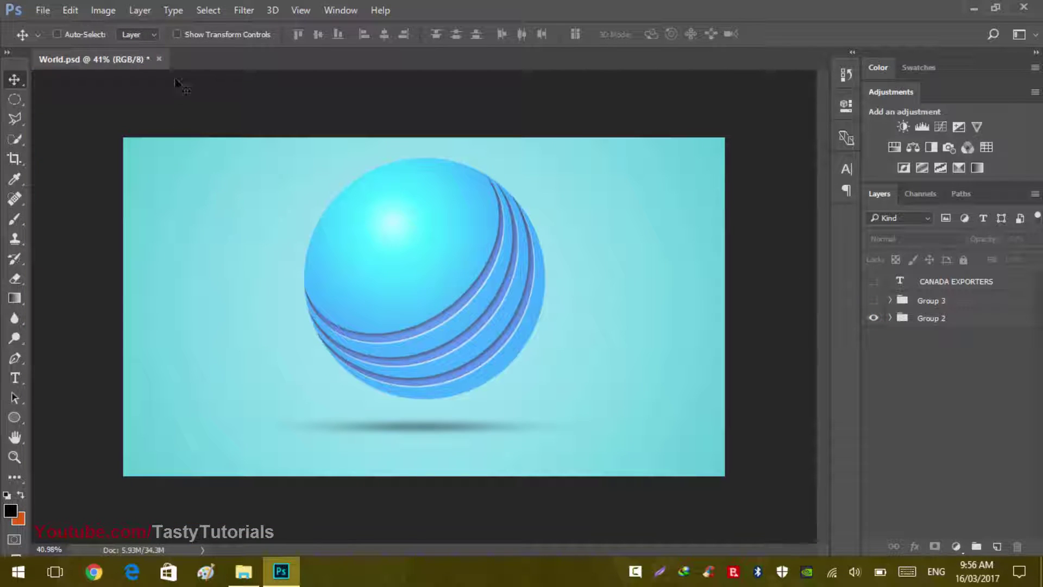
Step: Create a 1920 × 1080 pixel, 72 ppi RGB document with transparent background contents and hide its guides
click(43, 9)
key(Escape)
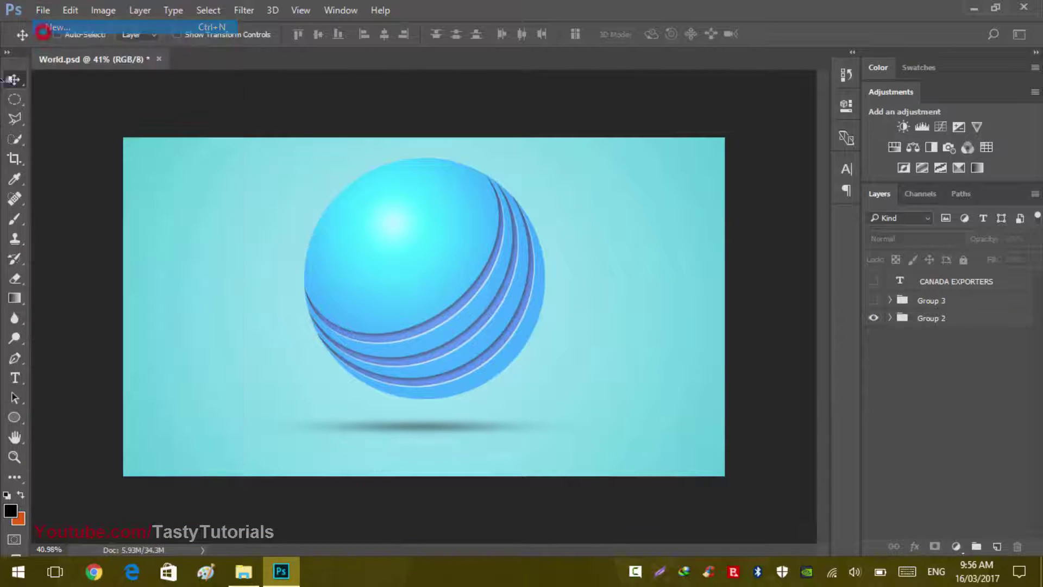
key(ctrl+n)
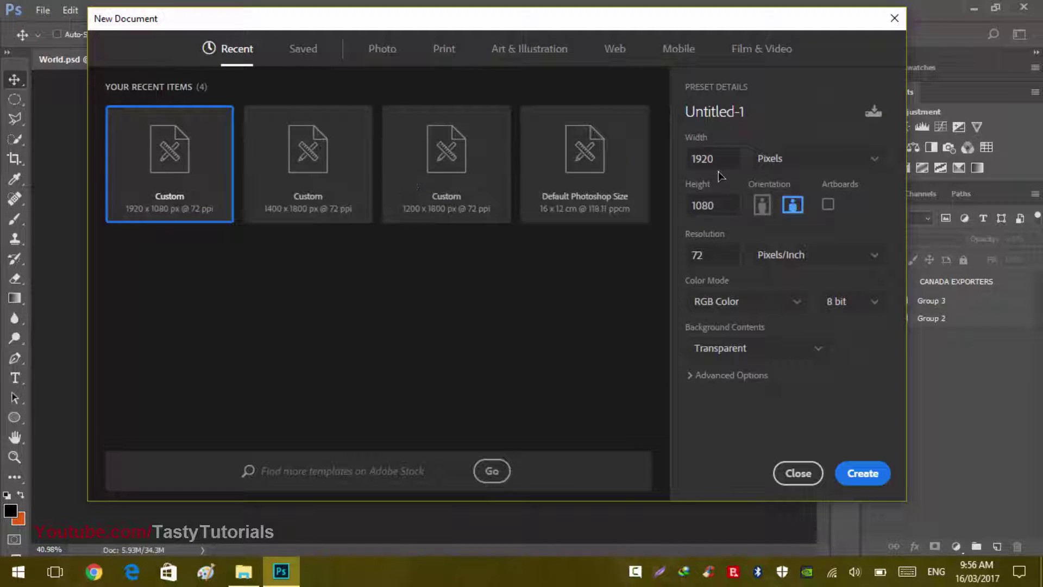
click(721, 164)
click(723, 206)
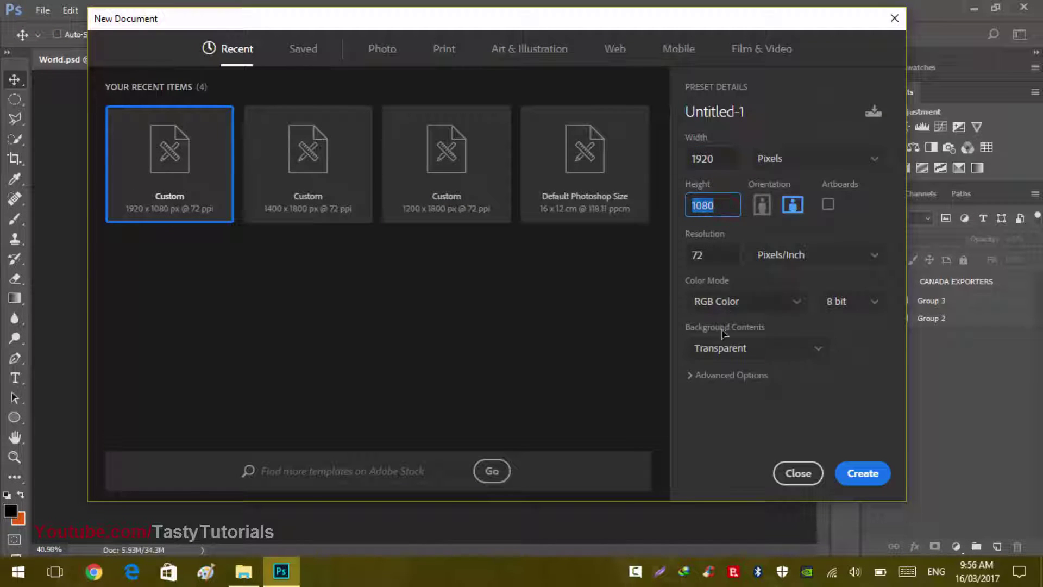
click(850, 475)
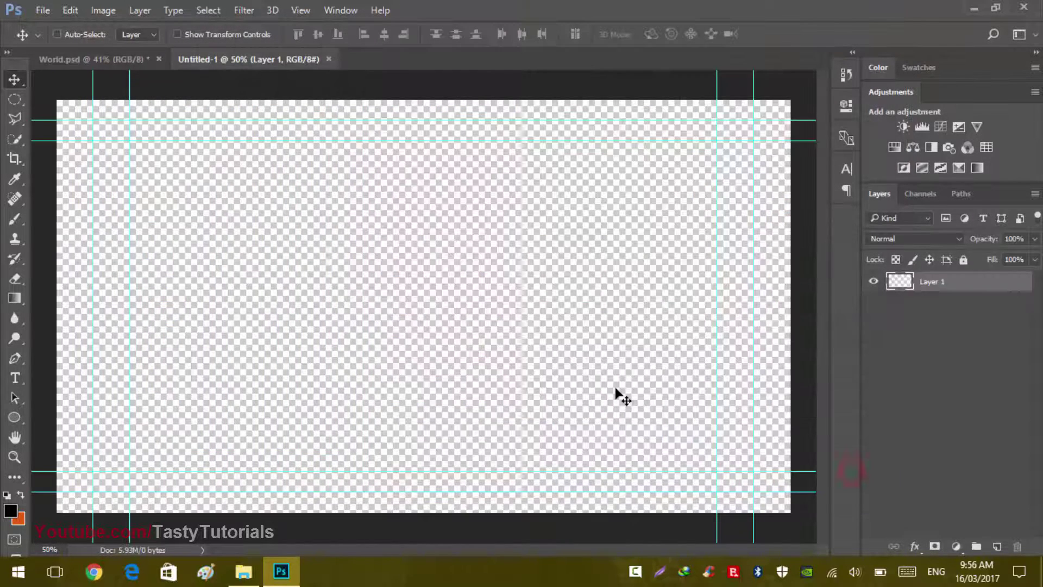
key(ctrl+h)
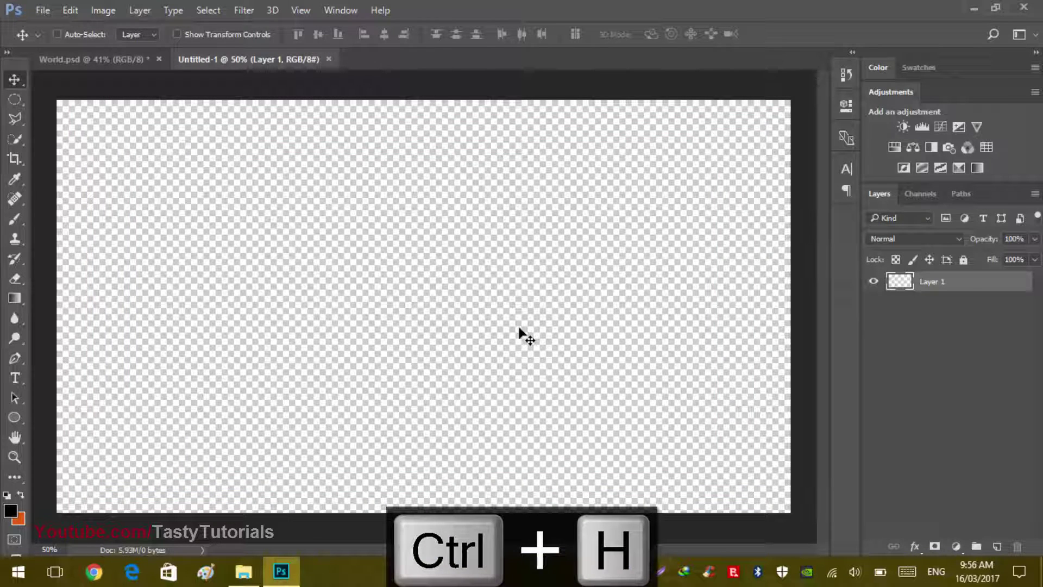
Step: Turn on automatic hiding of the Windows taskbar in desktop mode and close Settings
right_click(516, 571)
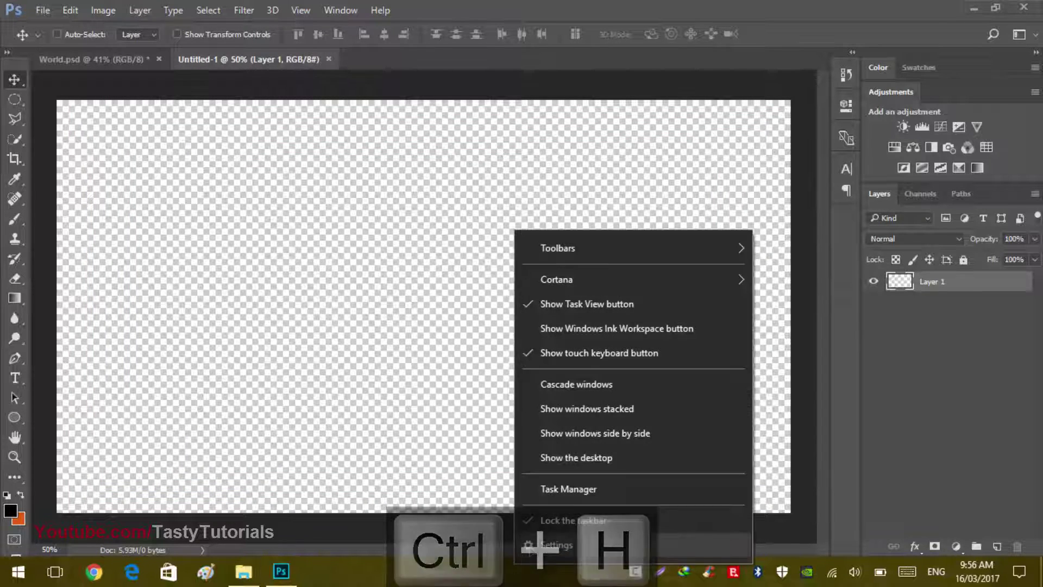
click(543, 545)
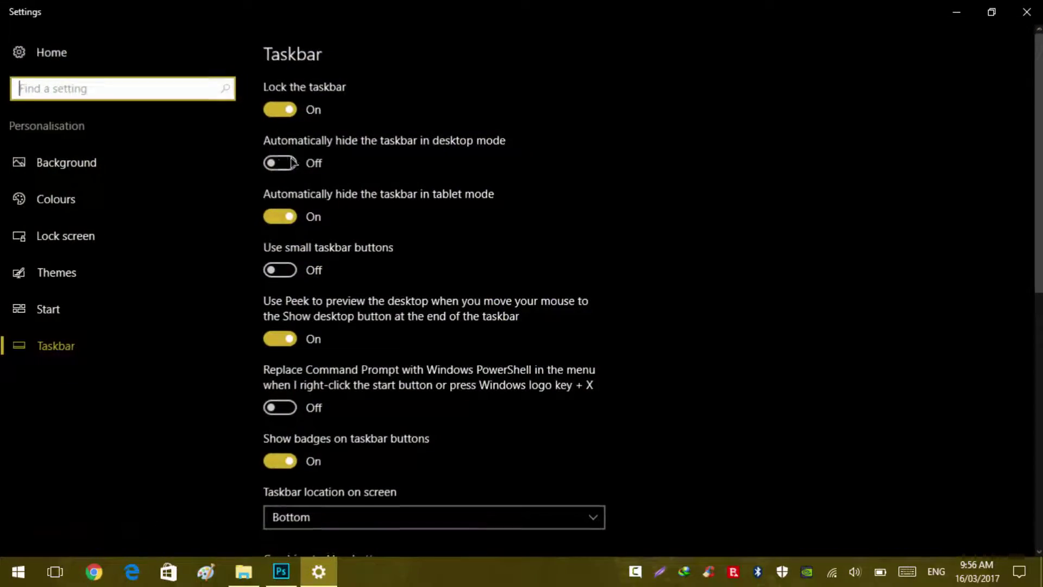
click(280, 162)
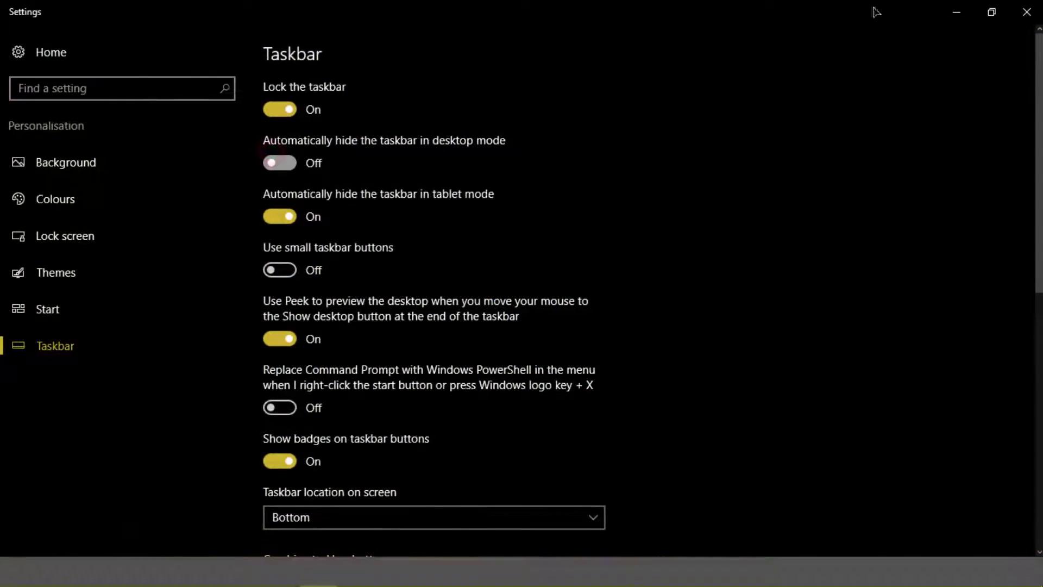
click(1026, 13)
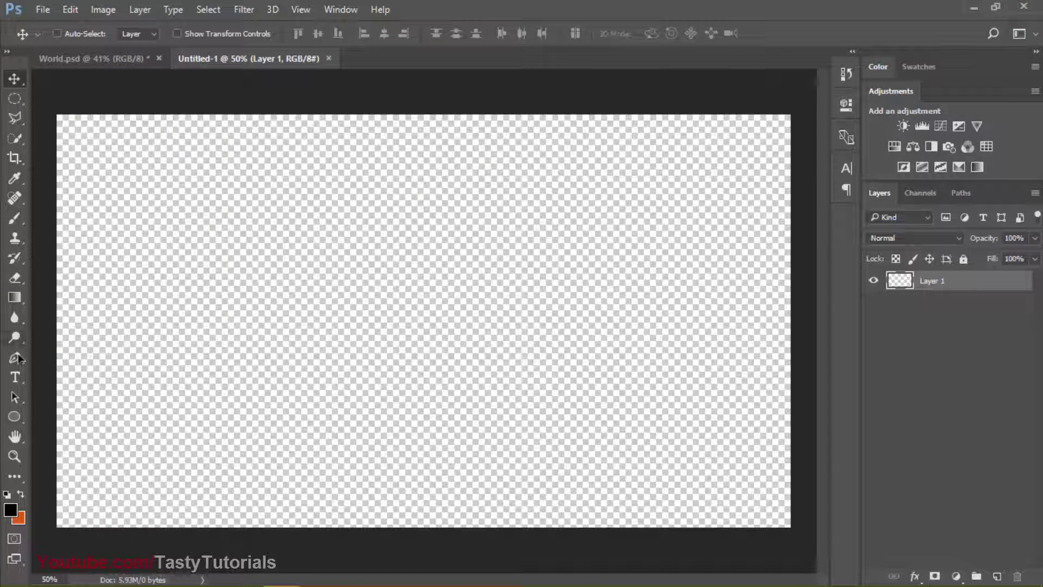
Step: Draw a black circle shape about 794 px in diameter near the canvas centre with the Ellipse tool
click(14, 416)
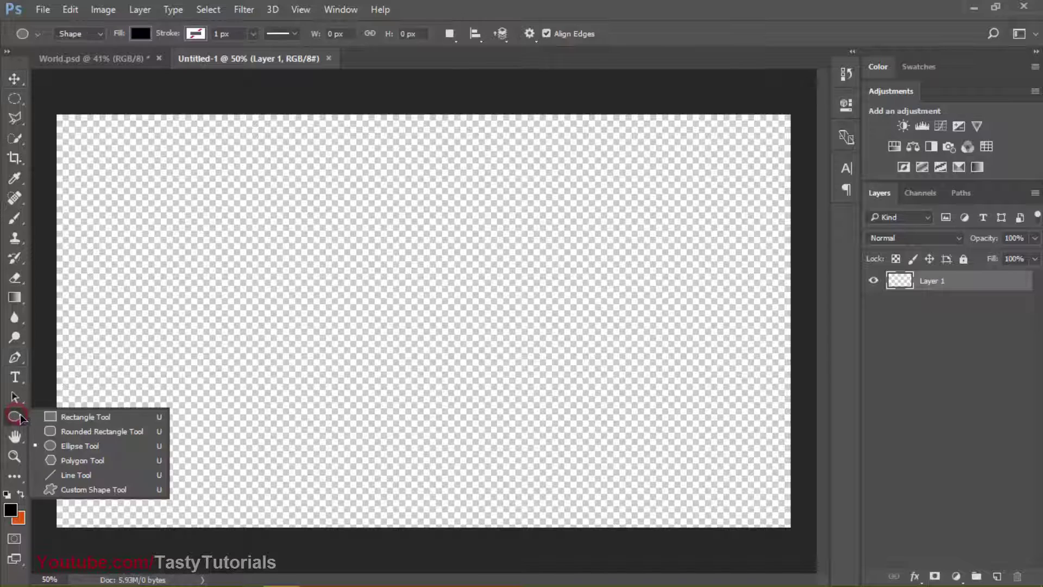
click(70, 447)
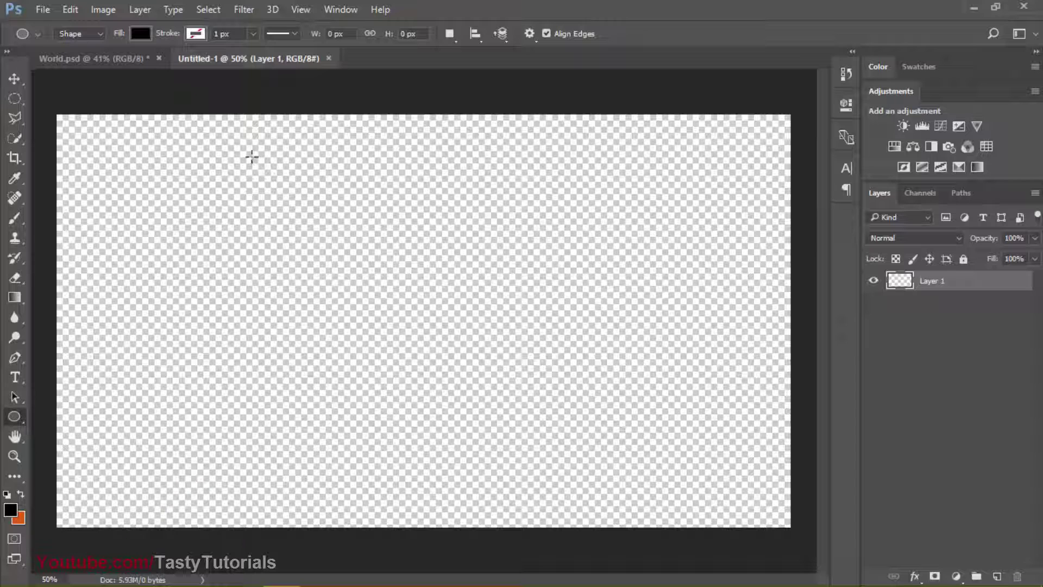
drag(265, 154, 570, 448)
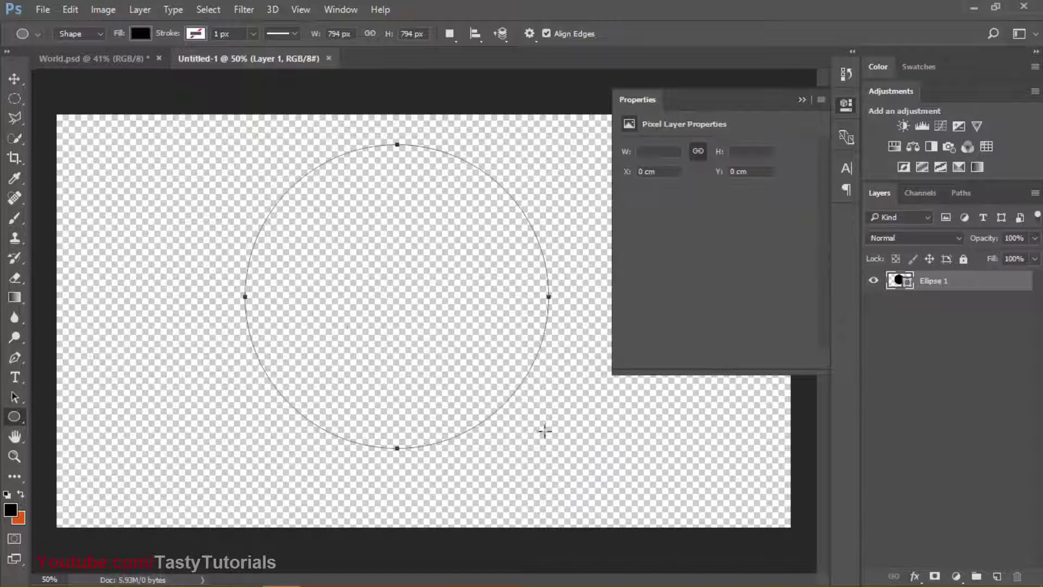
click(802, 101)
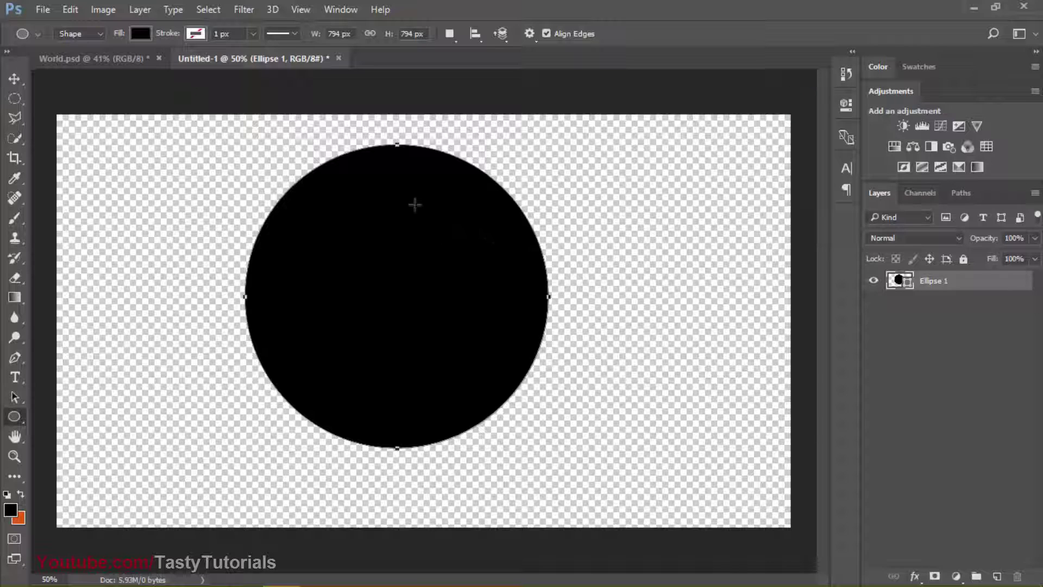
Step: Swap the foreground and background colours and set the circle's fill to light blue #36bcfb
click(21, 493)
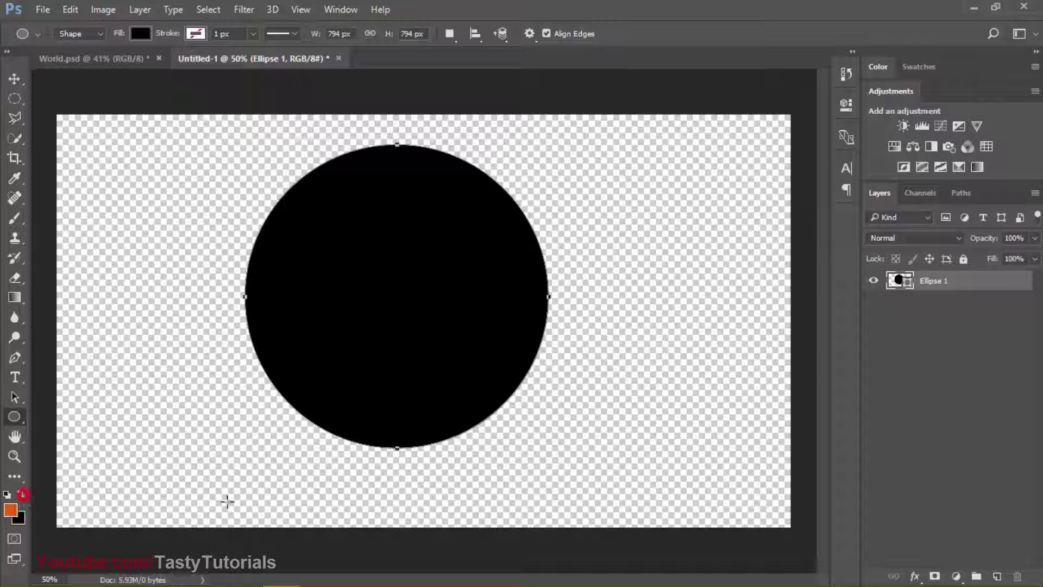
double_click(906, 286)
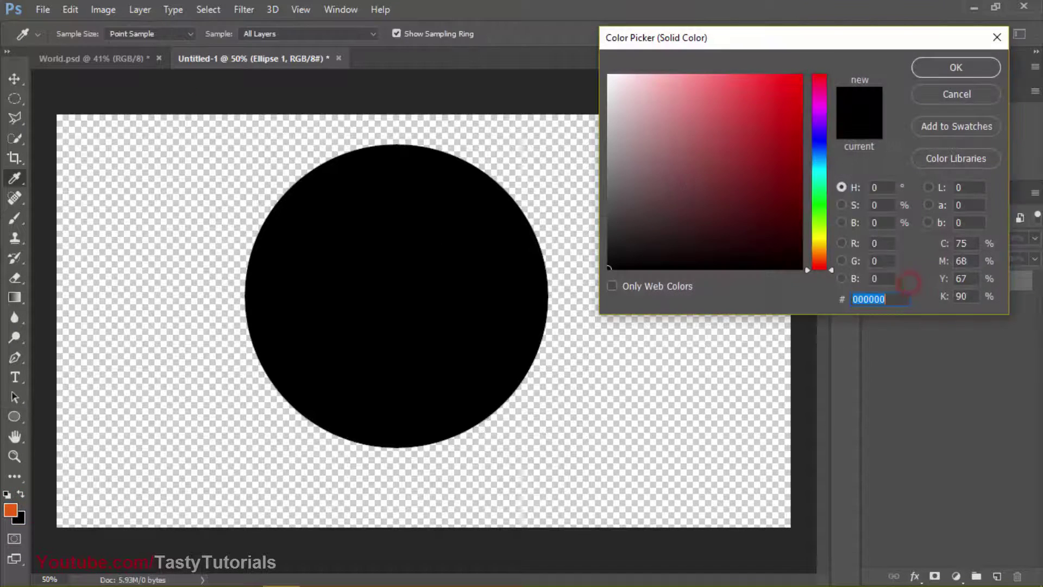
drag(818, 209, 819, 151)
click(801, 75)
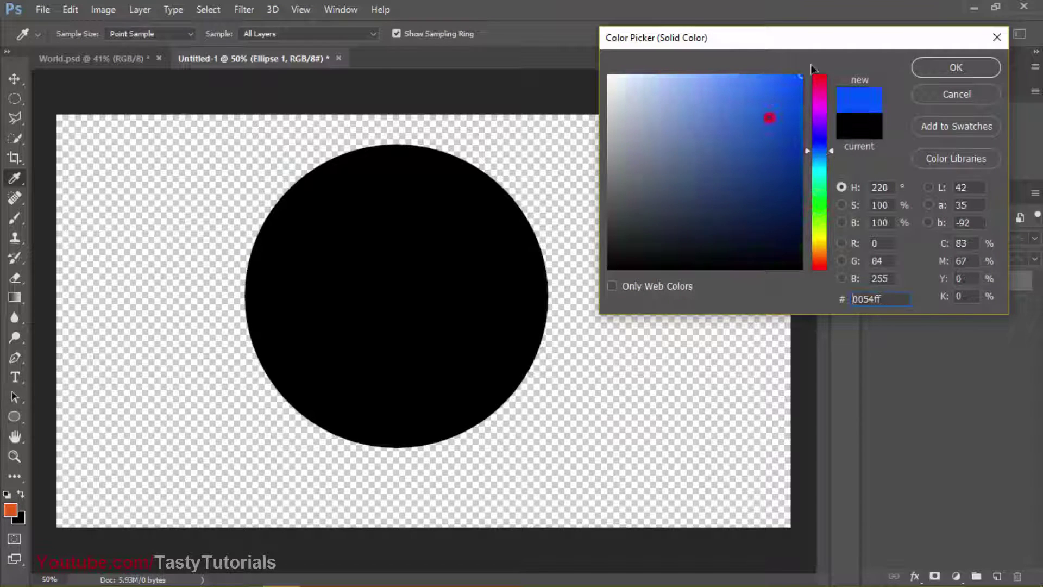
drag(816, 209, 818, 162)
click(760, 77)
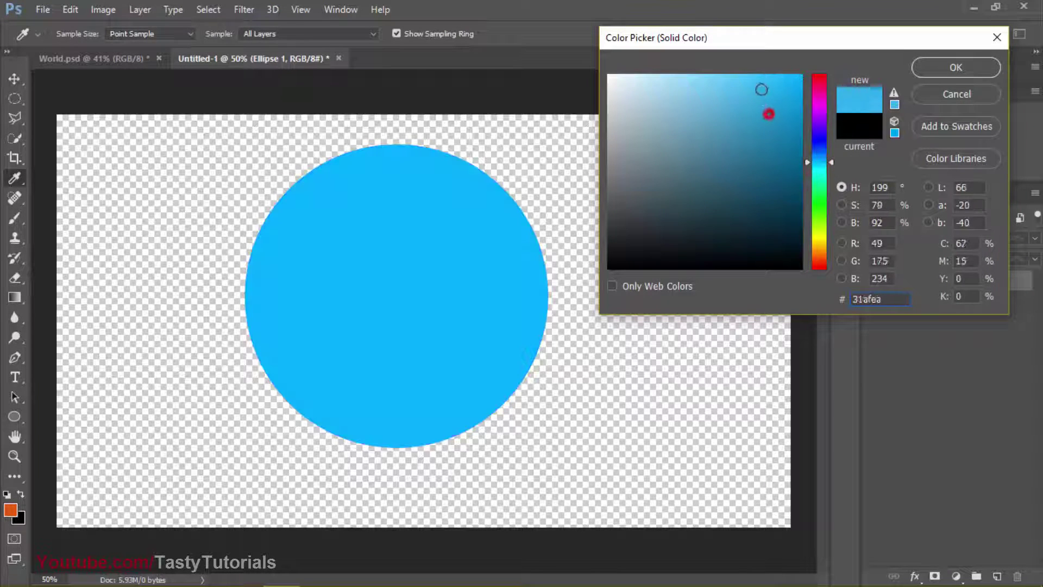
click(949, 68)
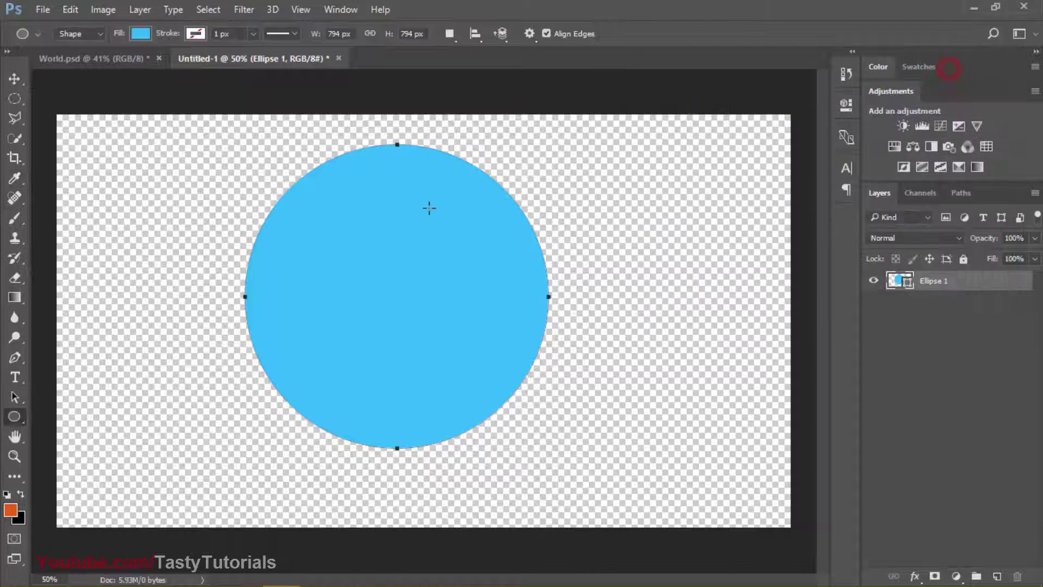
Step: Duplicate the light blue circle layer
key(v)
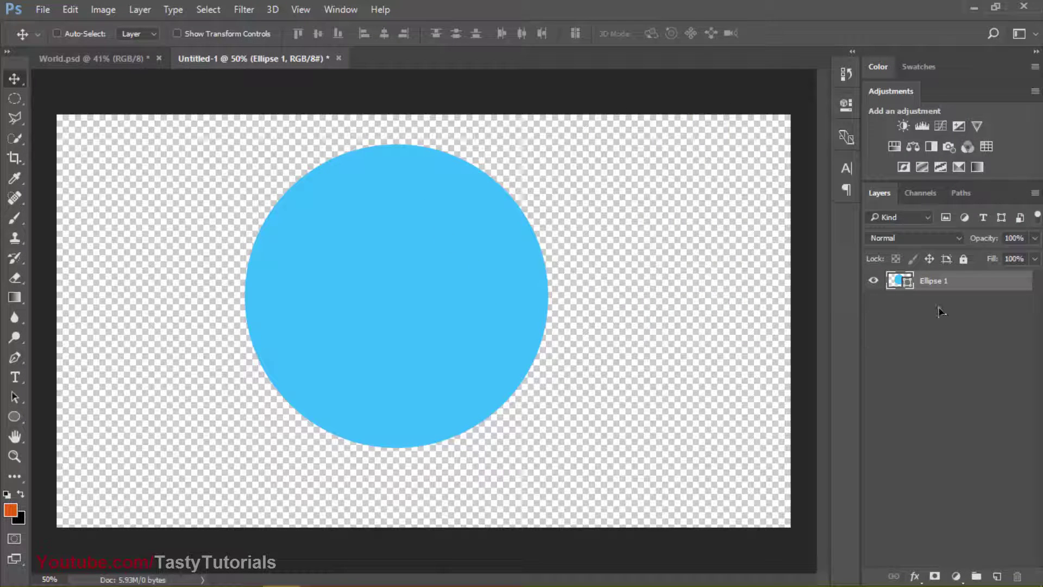
key(ctrl+j)
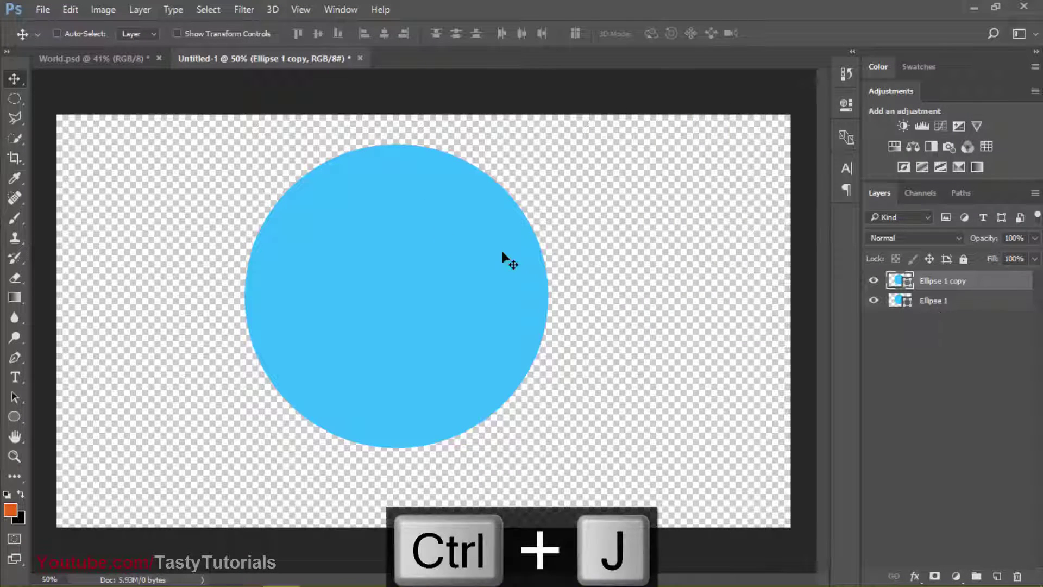
Step: Try nudging the duplicated circle slightly upward and undo the move
scroll(453, 291, up, 2)
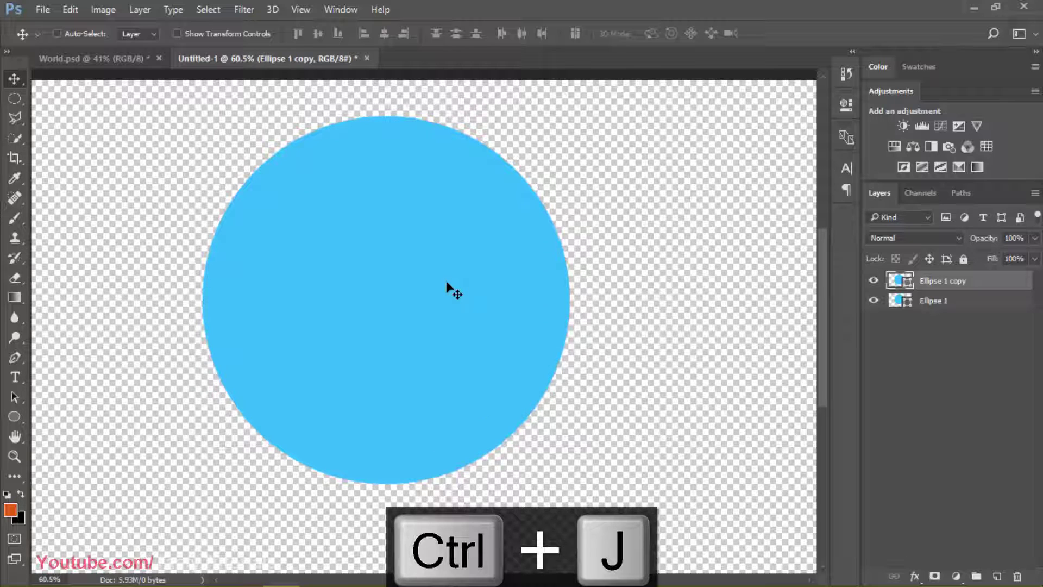
key(Up)
key(Up)
key(Up)
key(Up)
key(Up)
key(Up)
key(Up)
key(Up)
key(Up)
key(Up)
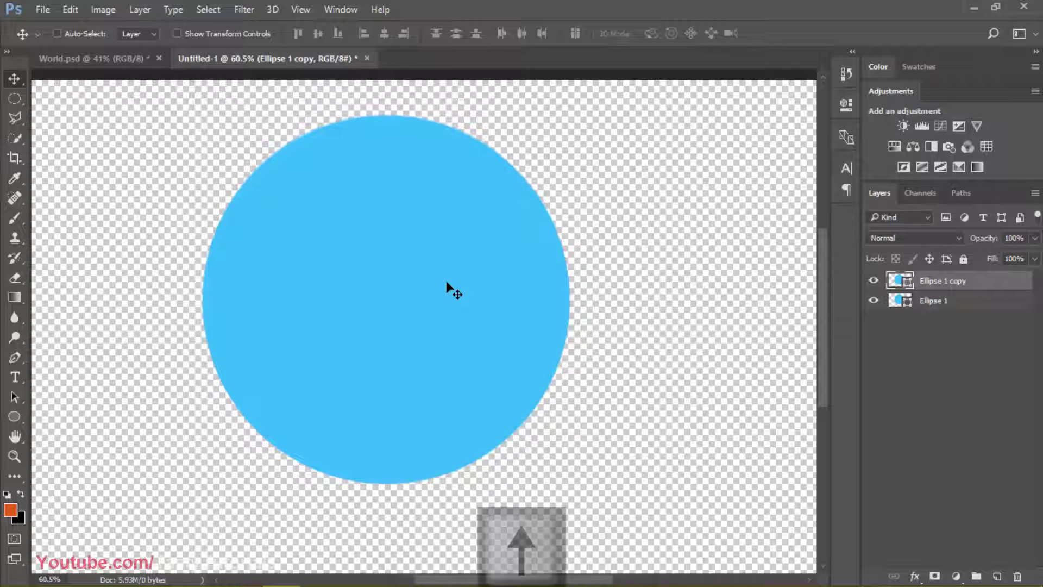
key(ctrl+z)
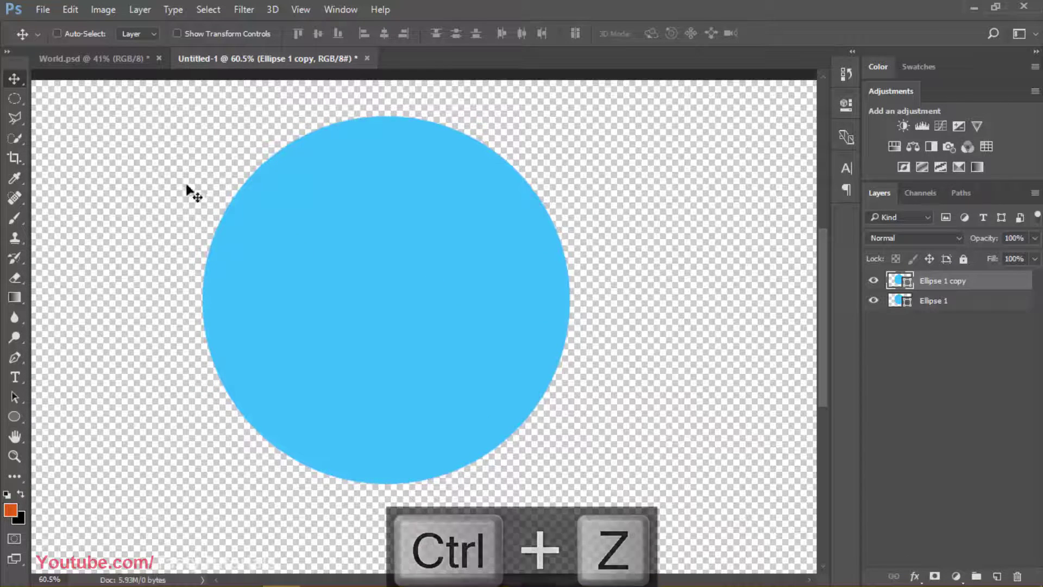
Step: Set the duplicated circle's fill colour to dark orange #c1610b
double_click(907, 281)
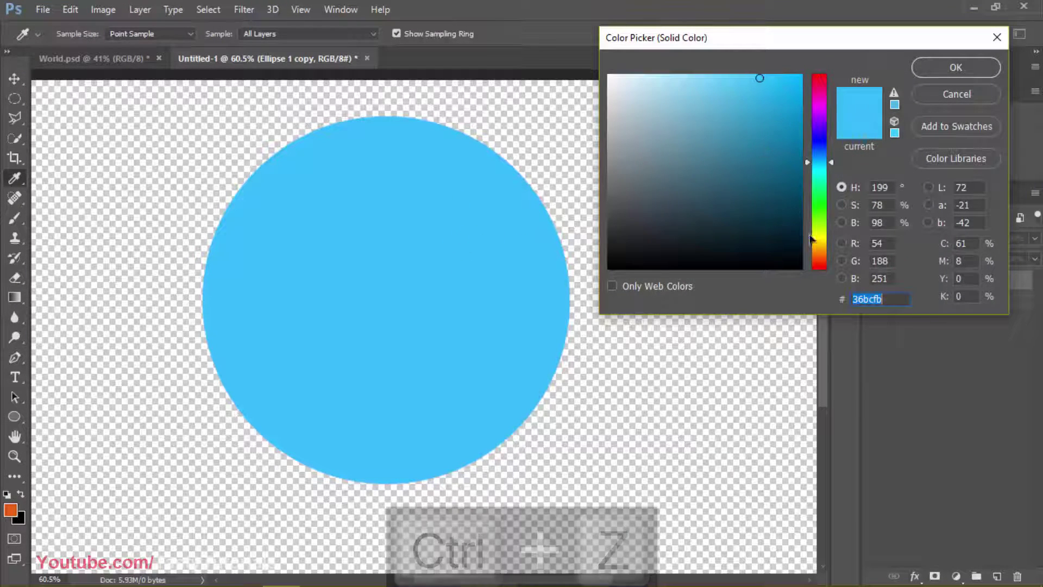
drag(810, 239, 817, 254)
click(801, 76)
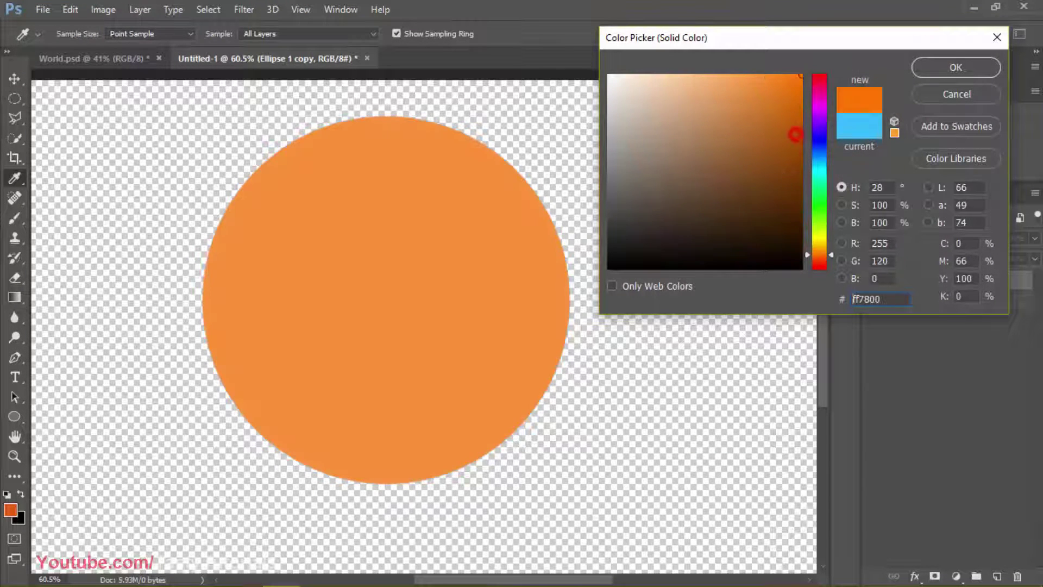
click(790, 122)
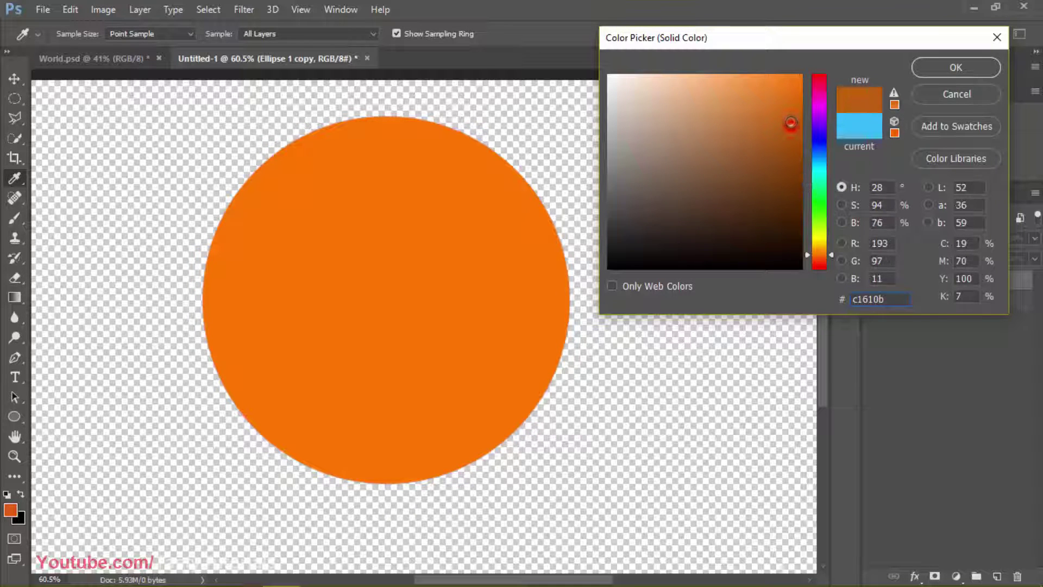
click(976, 68)
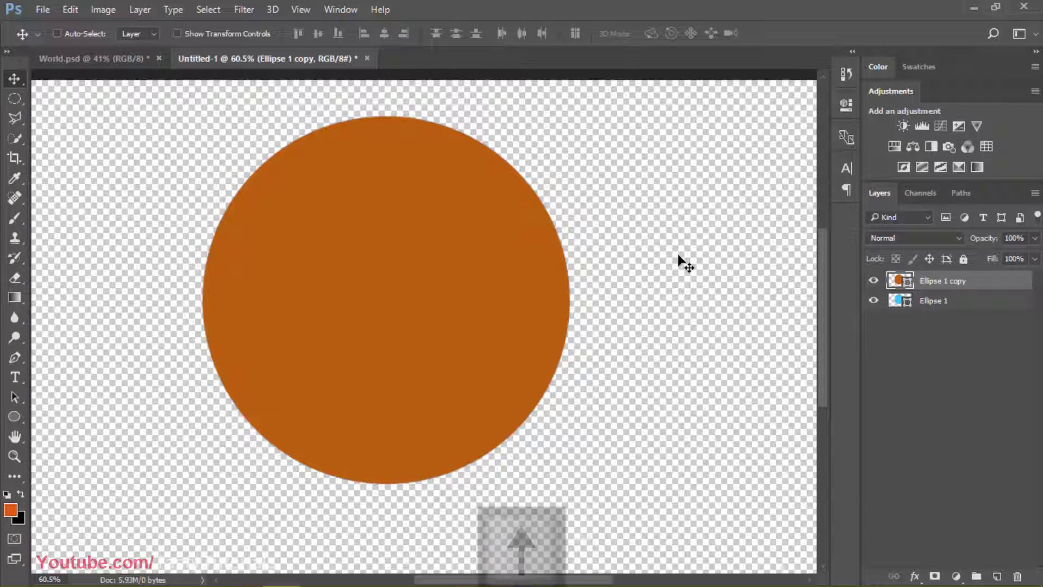
key(Up)
key(Up)
key(Up)
key(Up)
key(Up)
key(Up)
key(ctrl+z)
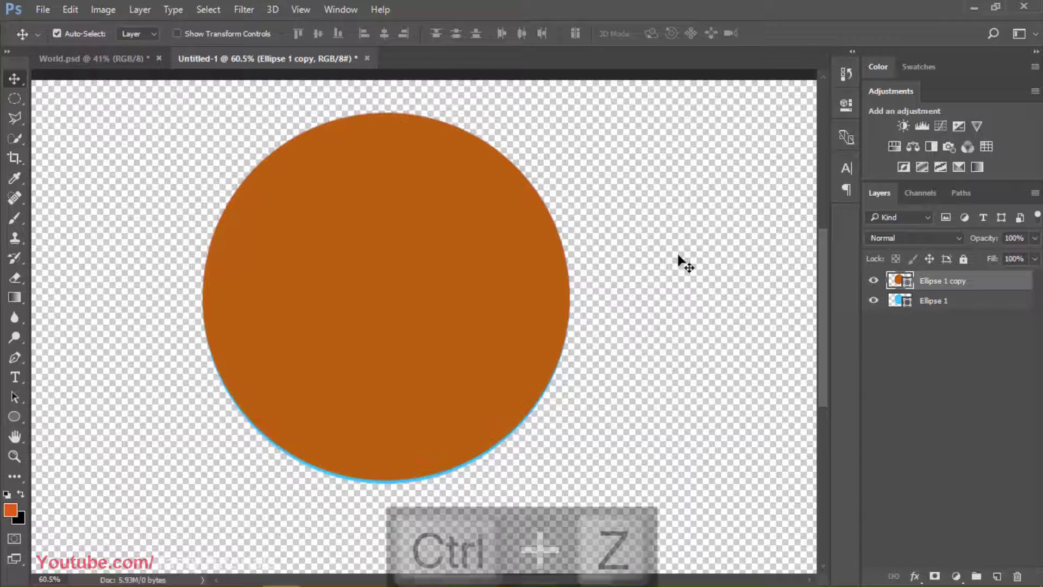
Step: Move the orange circle 30 px up and 30 px to the left of the light blue one
key(shift+Up)
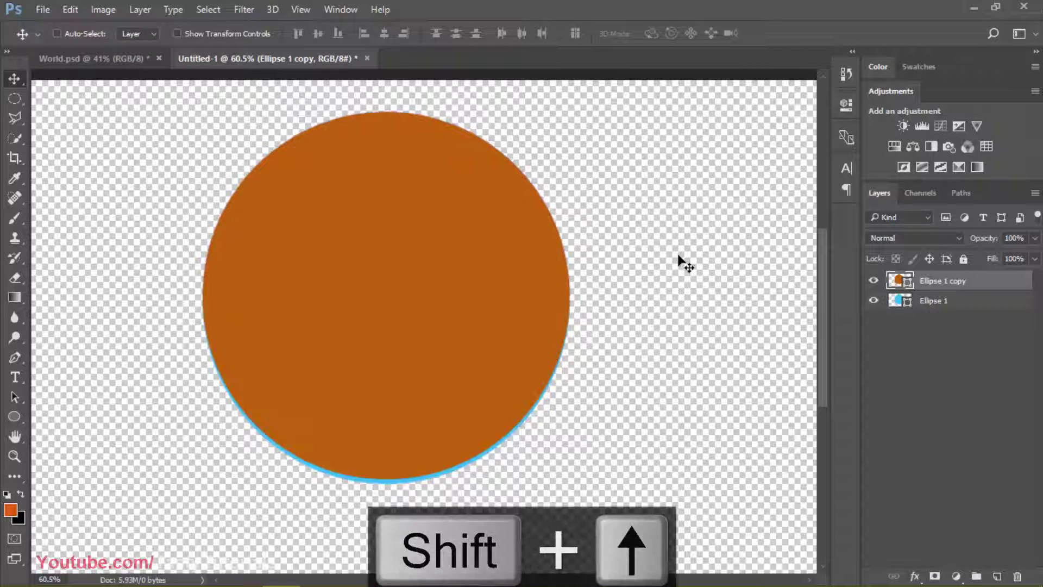
key(shift+Left)
key(shift+Up)
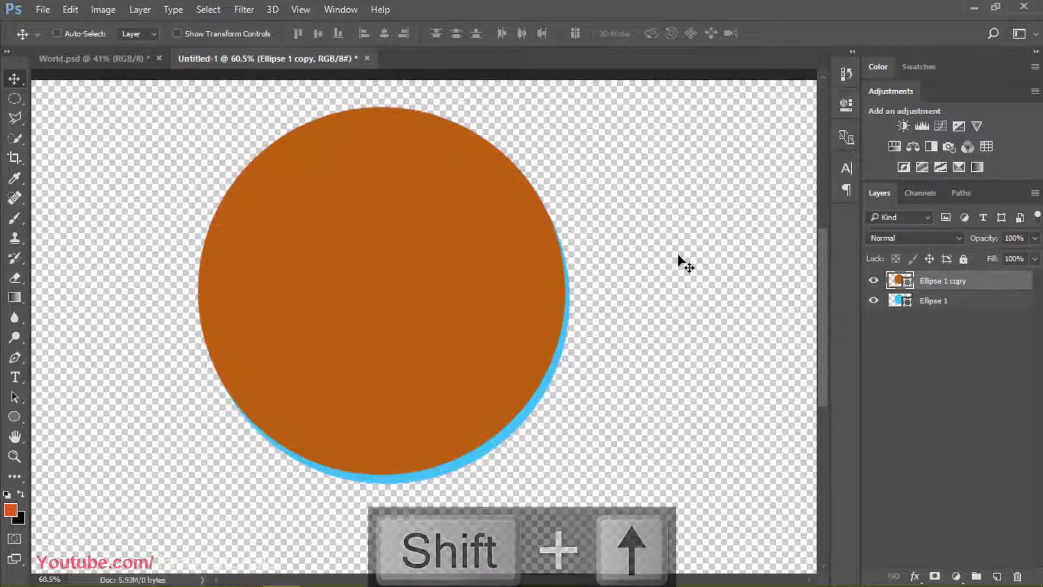
key(shift+Left)
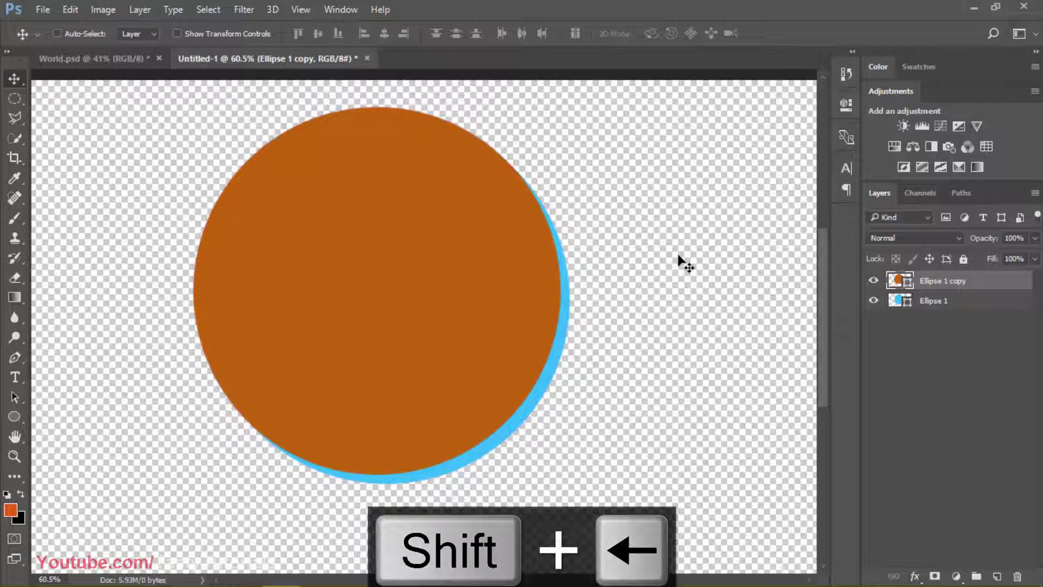
key(shift+Up)
key(shift+Left)
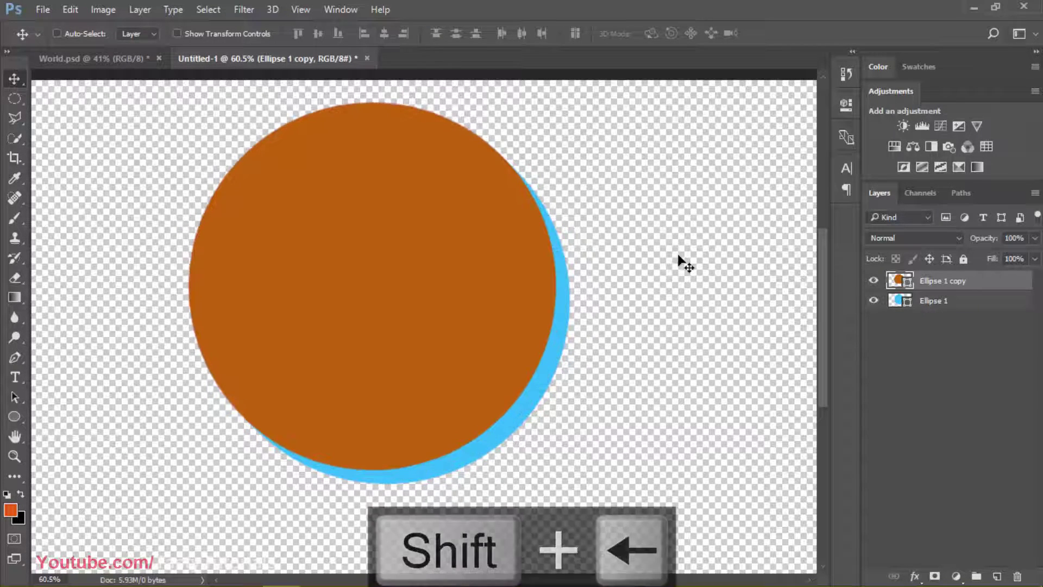
Step: Fine-tune the orange circle's offset by a few pixels down and right, leaving a blue crescent along the lower-right edge
key(Down)
key(Right)
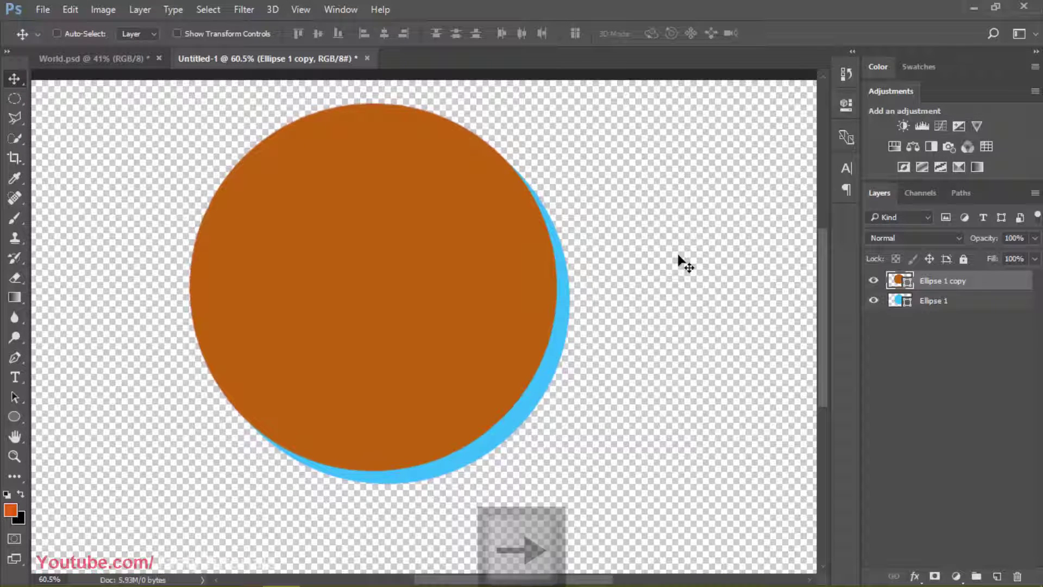
key(Right)
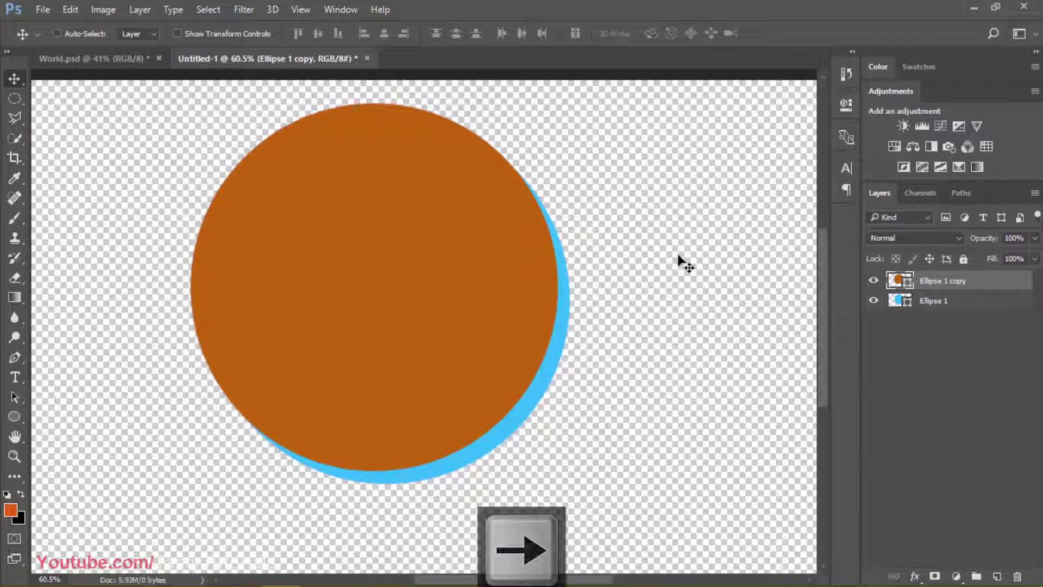
key(Down)
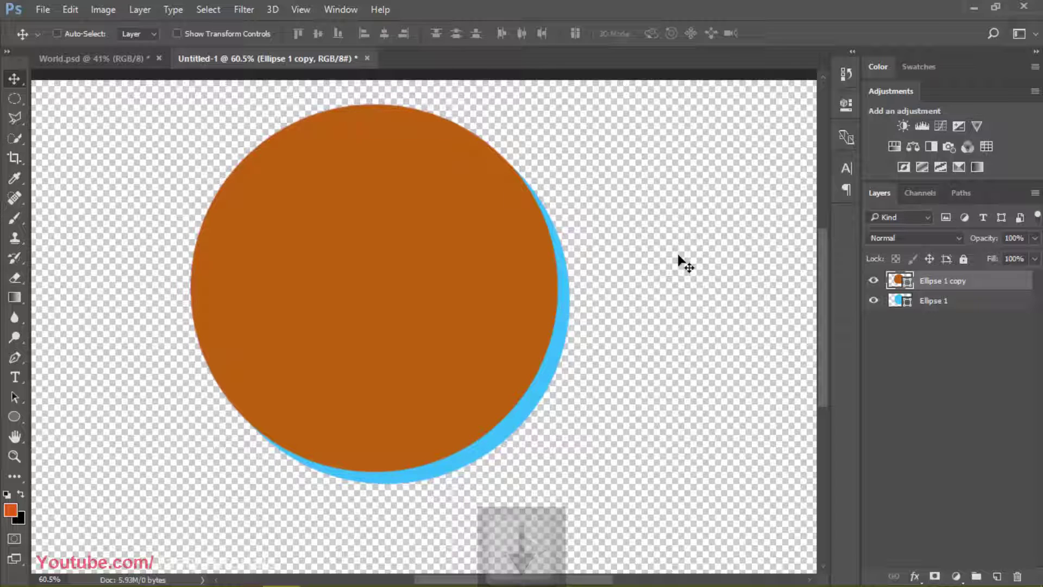
key(Right)
key(Left)
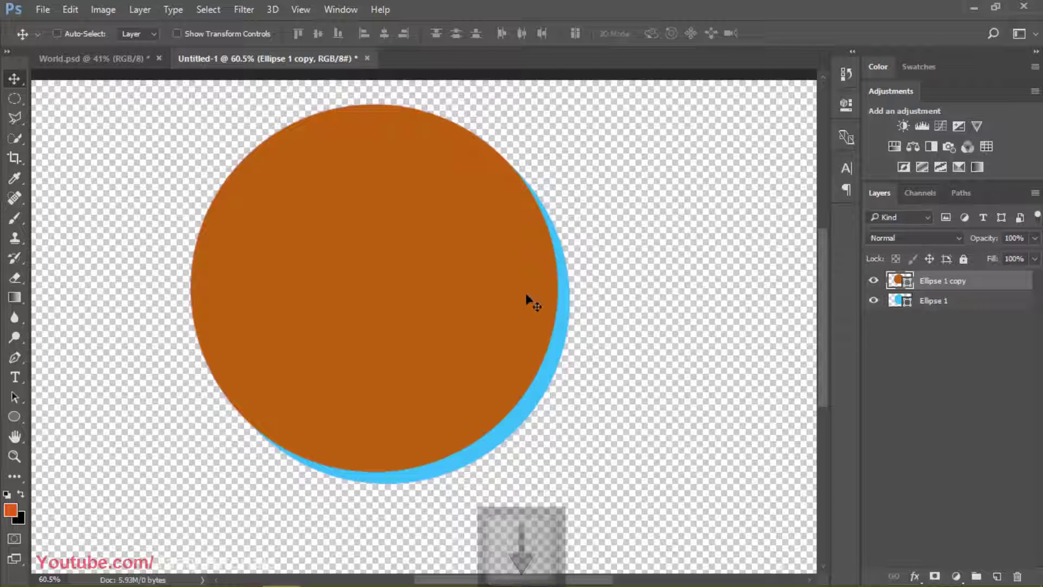
key(Left)
key(Right)
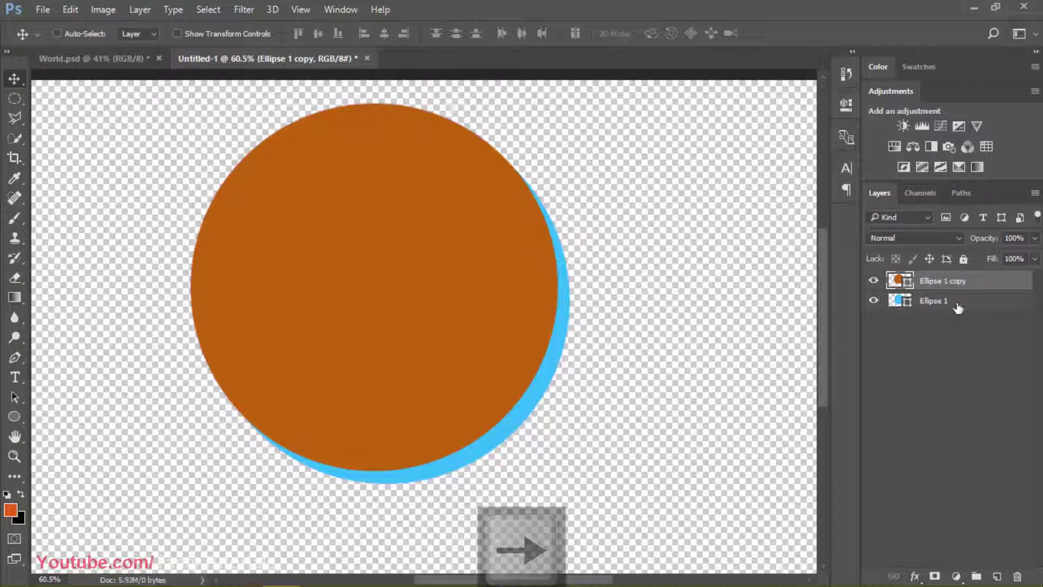
Step: Rename the light blue circle's layer as Shape 1 and the orange circle's layer as Shape 2
click(935, 304)
double_click(932, 302)
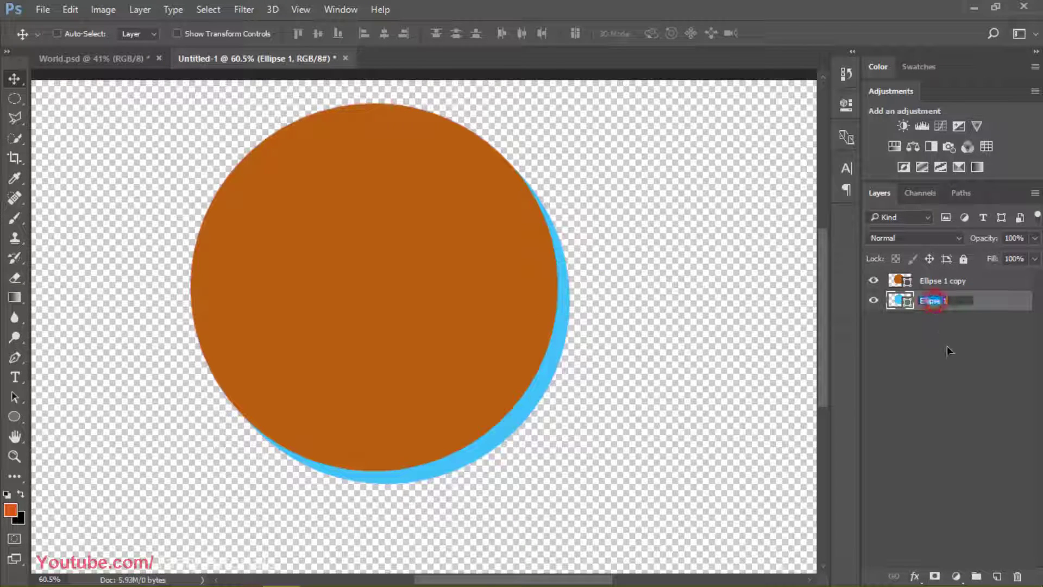
text(Shape 1)
key(Return)
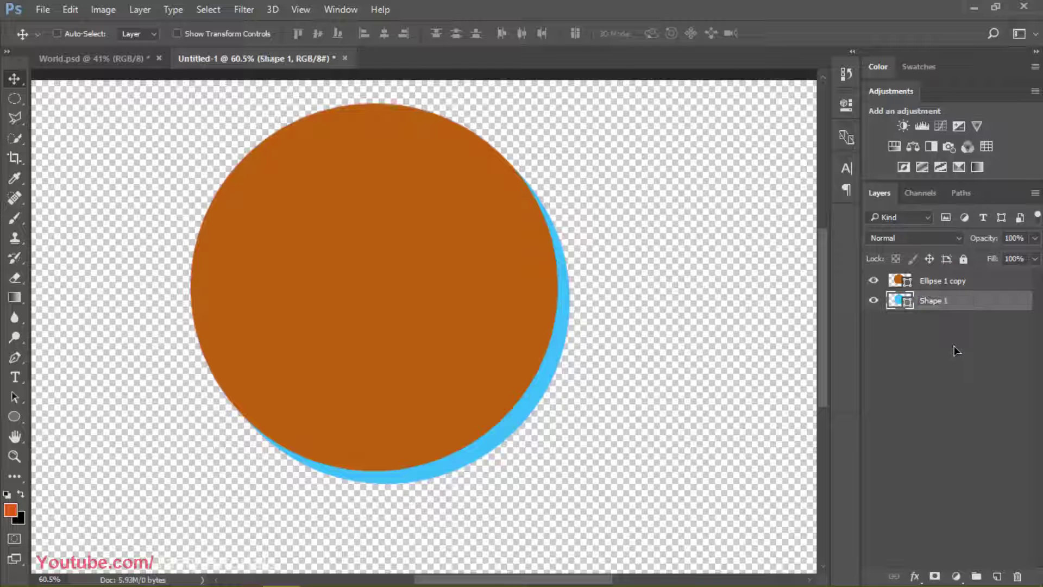
double_click(954, 286)
text(Sh)
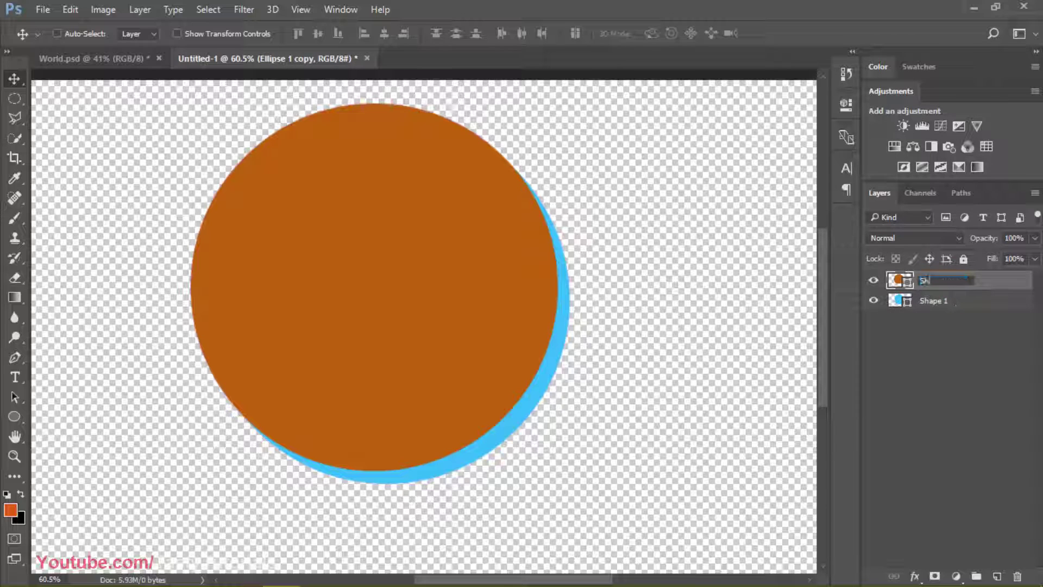
text(ape 2)
key(Return)
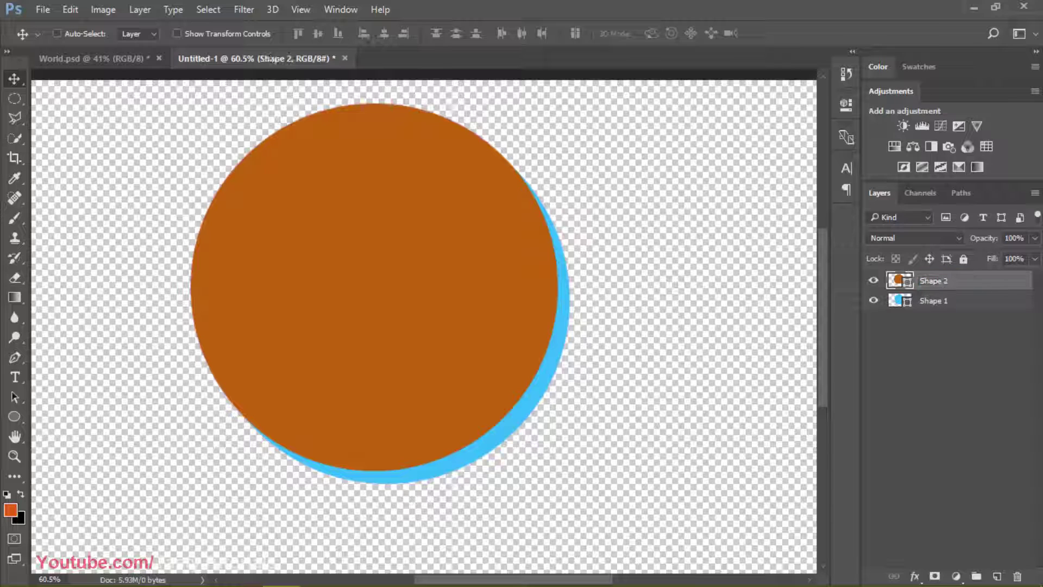
Step: Duplicate the Shape 1 layer and hide the original
click(931, 303)
drag(964, 429, 996, 574)
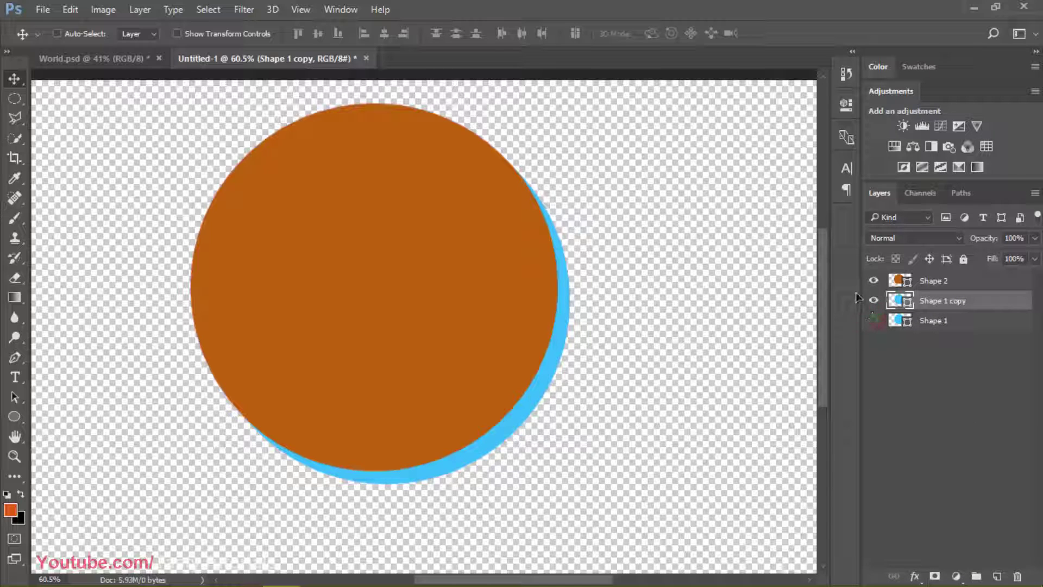
Step: Load Shape 2's outline as a selection and cut that area from the rasterized Shape 1 copy onto a new layer
ctrl+click(906, 282)
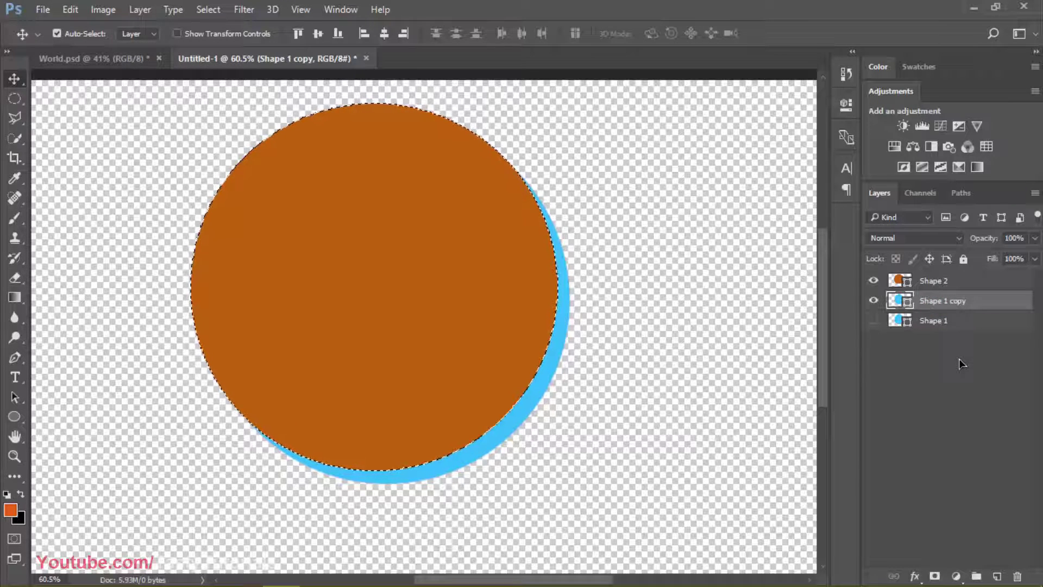
key(ctrl+shift+j)
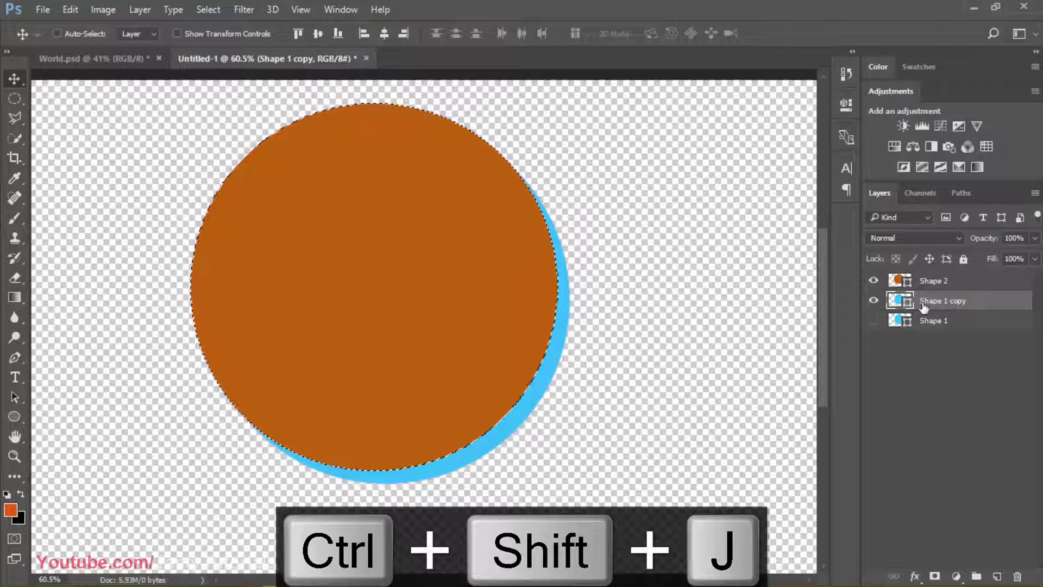
right_click(956, 307)
click(978, 300)
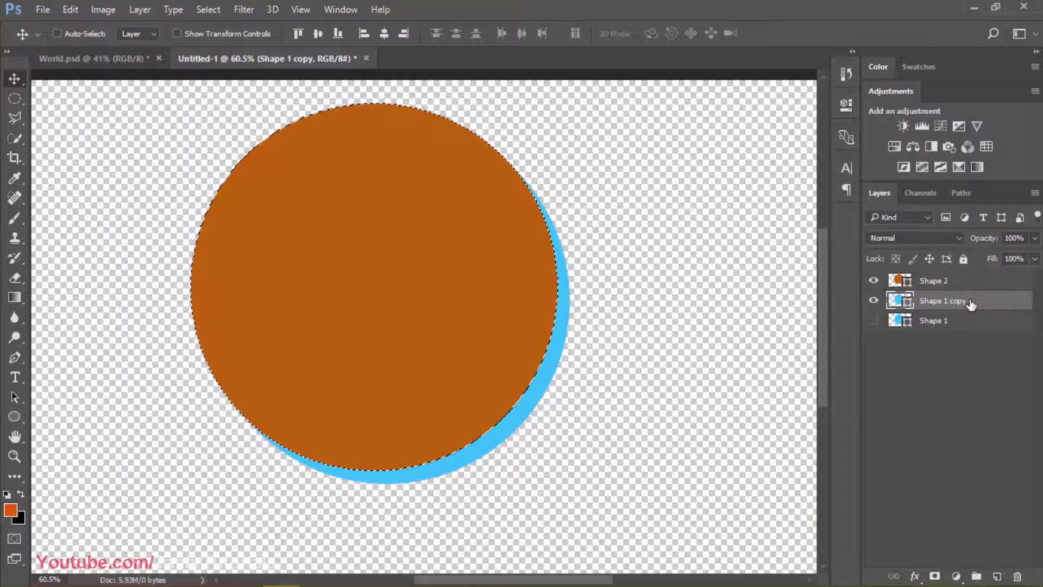
right_click(970, 303)
click(756, 318)
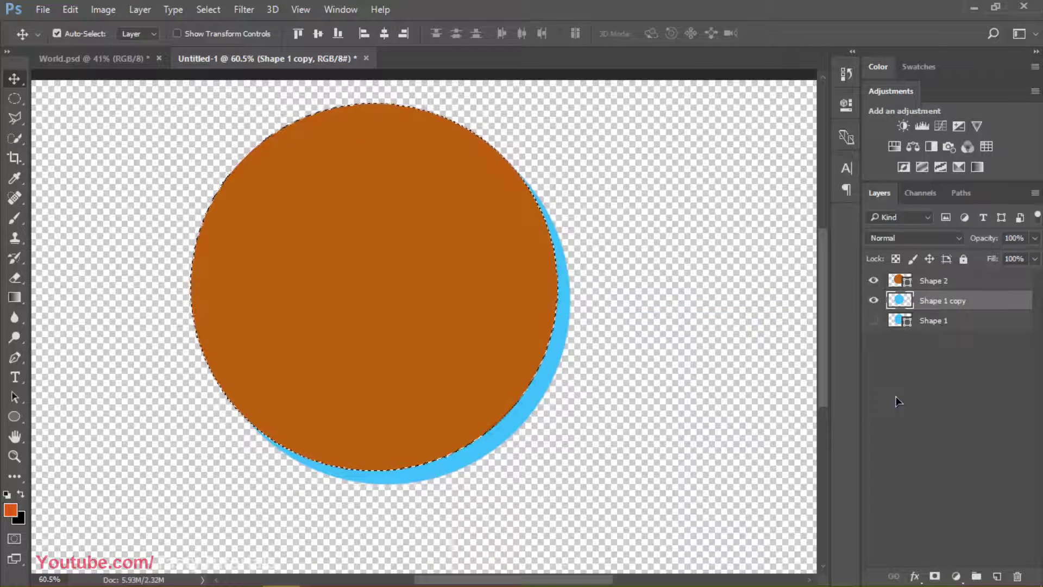
key(ctrl+shift+j)
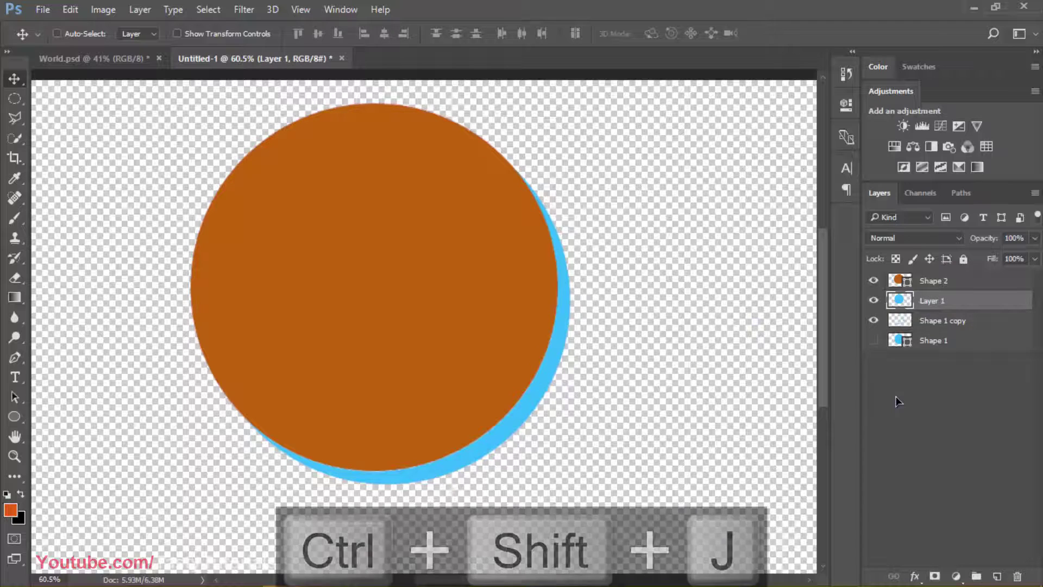
Step: Hide the Shape 2 layer and switch Layer 1 and Shape 1 copy off and on to examine the cut pieces
click(872, 282)
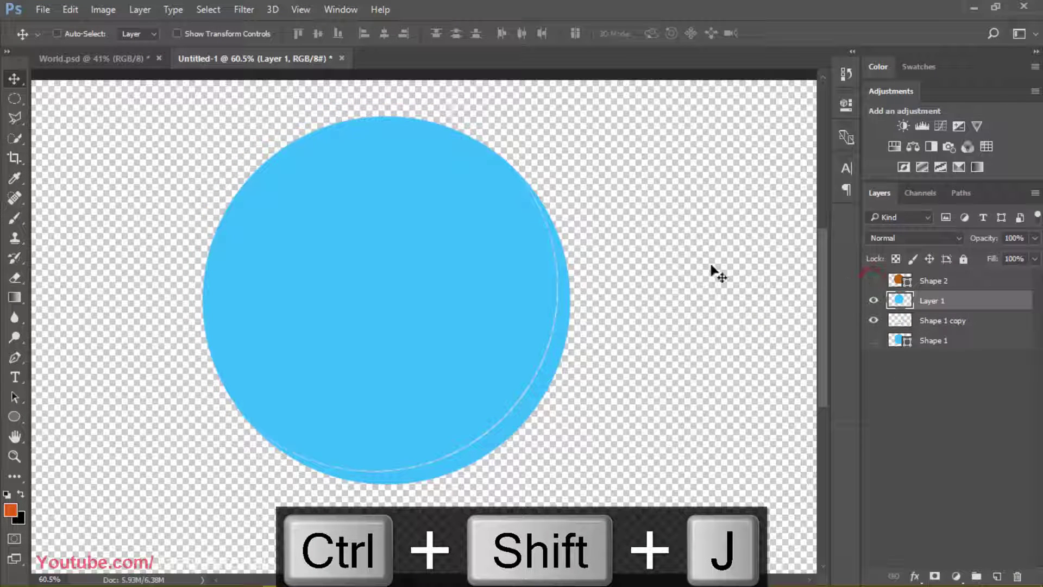
click(874, 340)
click(873, 300)
click(873, 300)
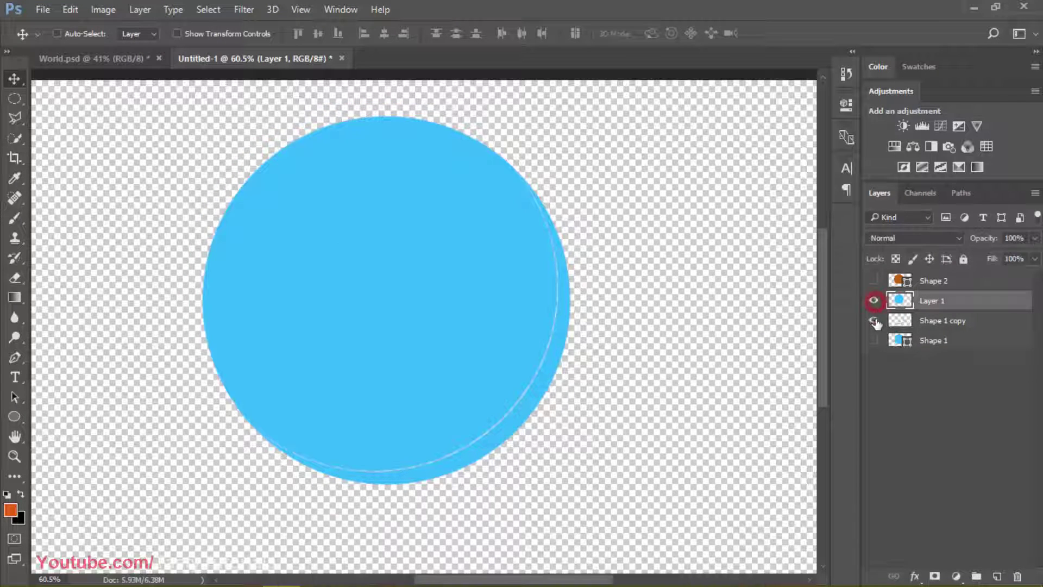
click(873, 320)
click(873, 321)
click(873, 320)
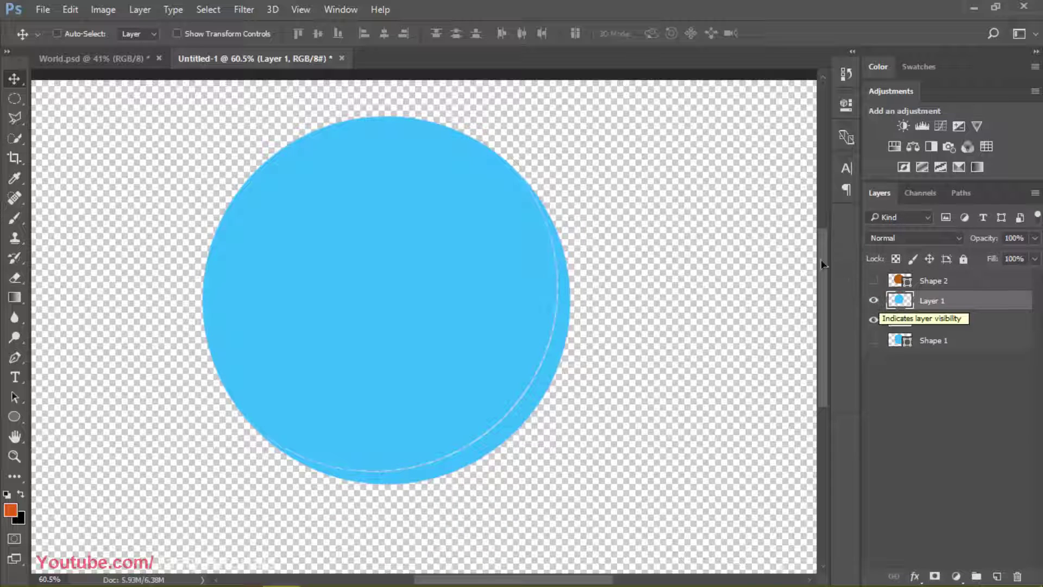
Step: Delete the cut-out circle on Layer 1 and the orange Shape 2 layer
click(873, 340)
click(876, 301)
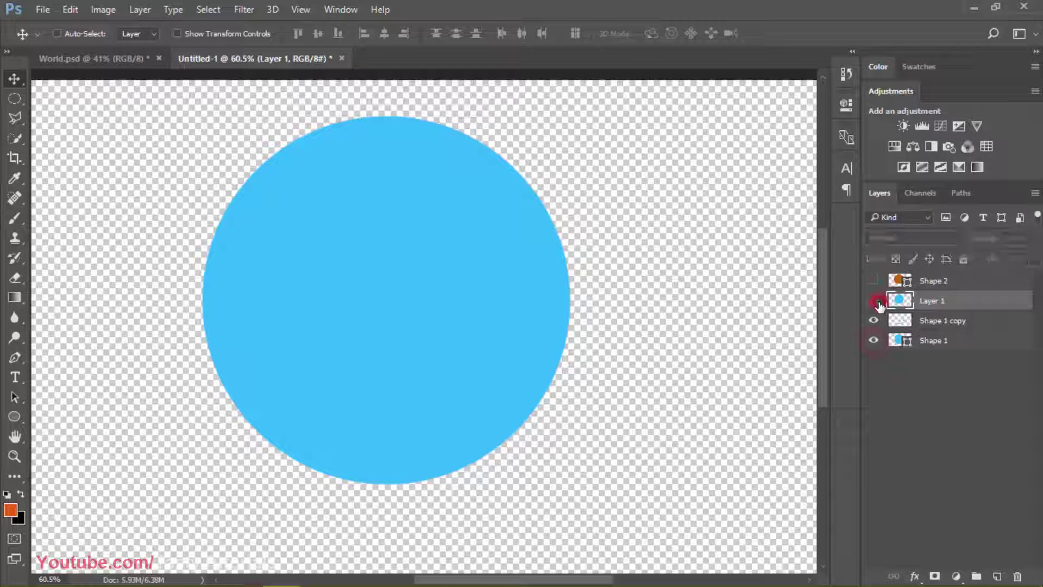
key(Delete)
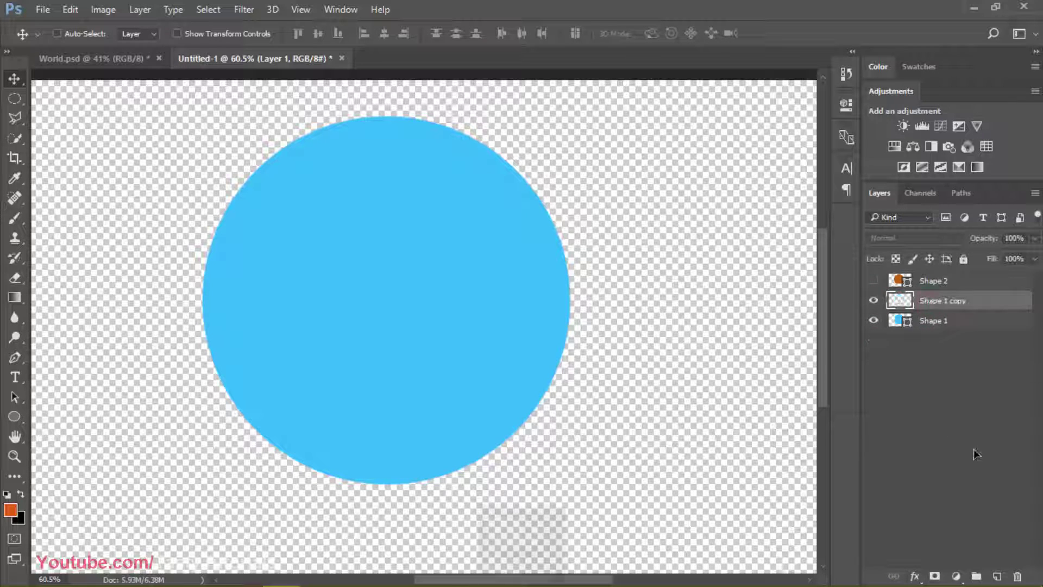
click(934, 282)
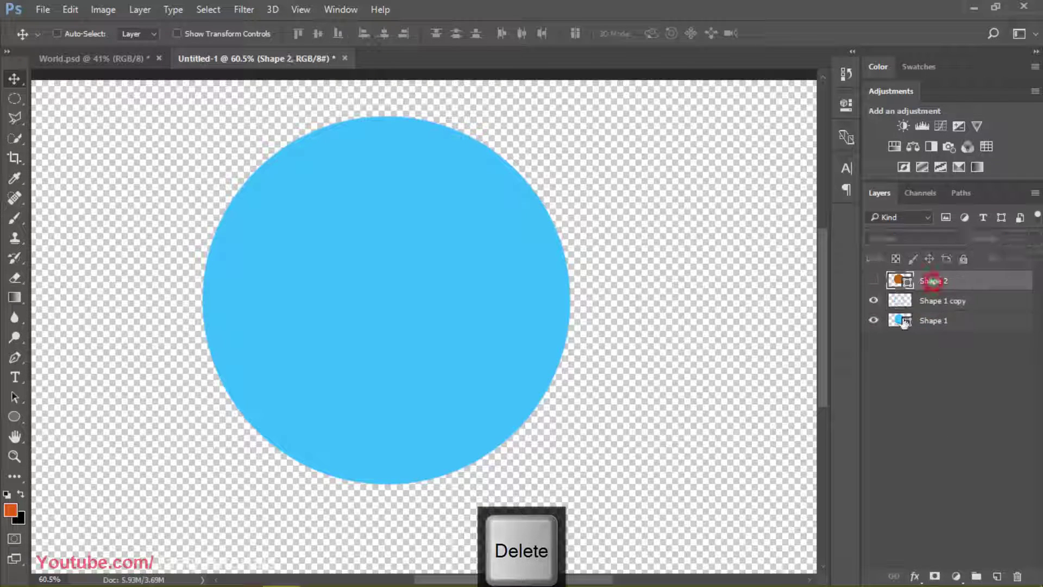
click(874, 280)
click(874, 280)
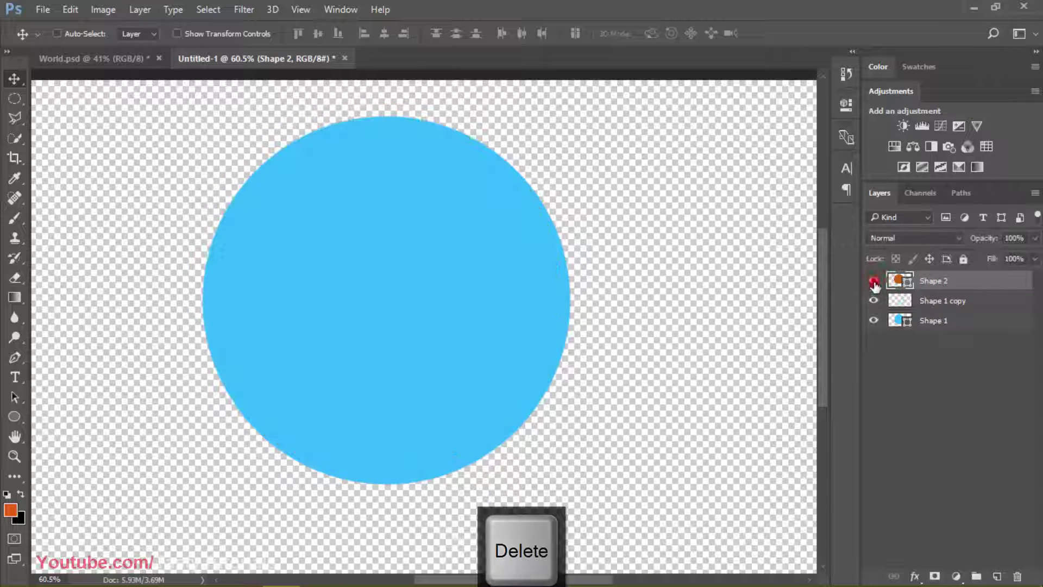
key(Delete)
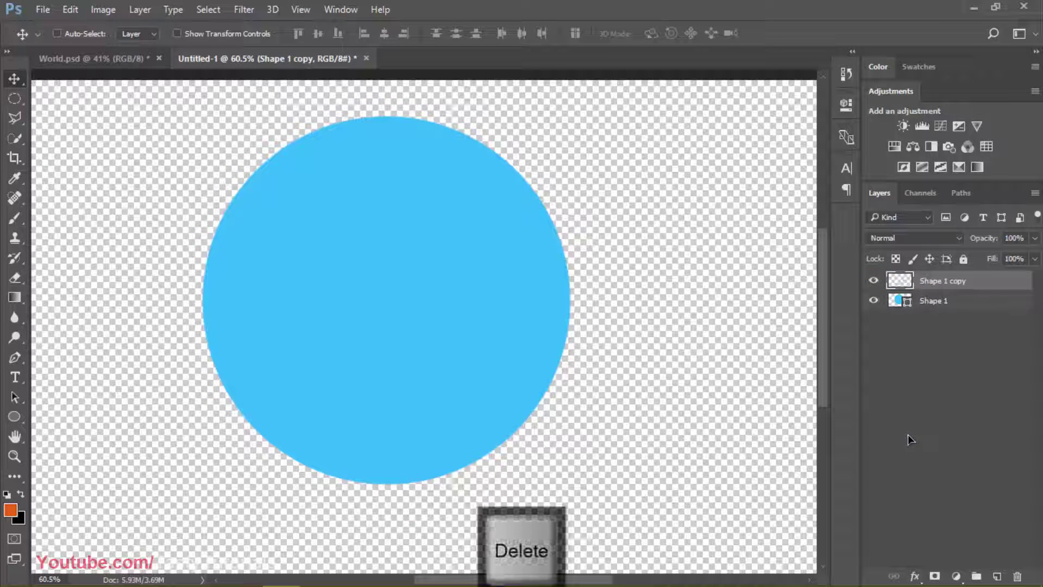
Step: Hide the full circle on the Shape 1 layer, leaving only the crescent on Shape 1 copy displayed
click(873, 280)
click(874, 280)
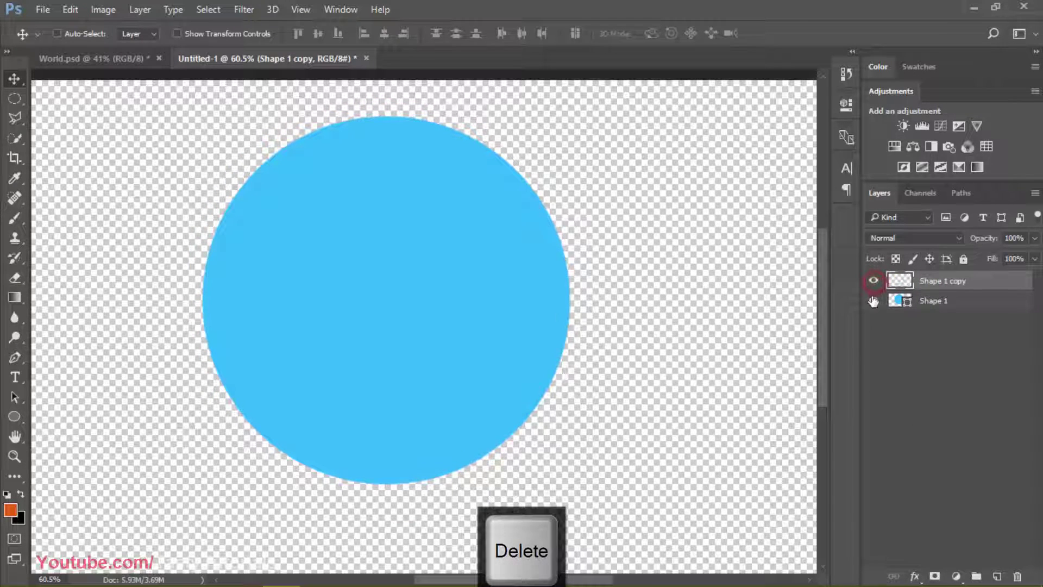
click(873, 300)
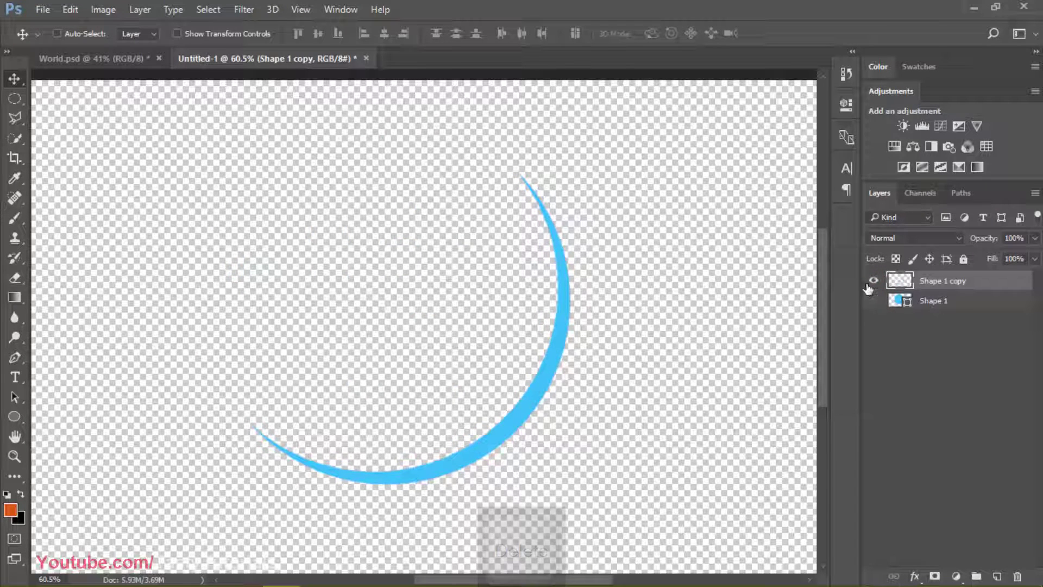
click(873, 280)
click(872, 280)
Step: Rename the Shape 1 copy crescent layer as Part and show the full circle on the Shape 1 layer again
double_click(935, 281)
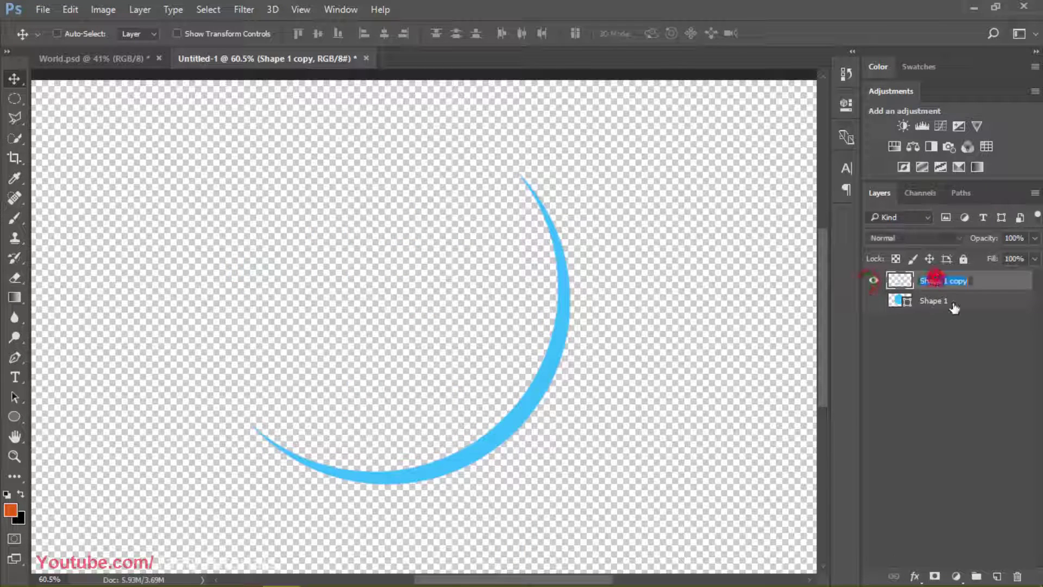
text(Part)
key(Return)
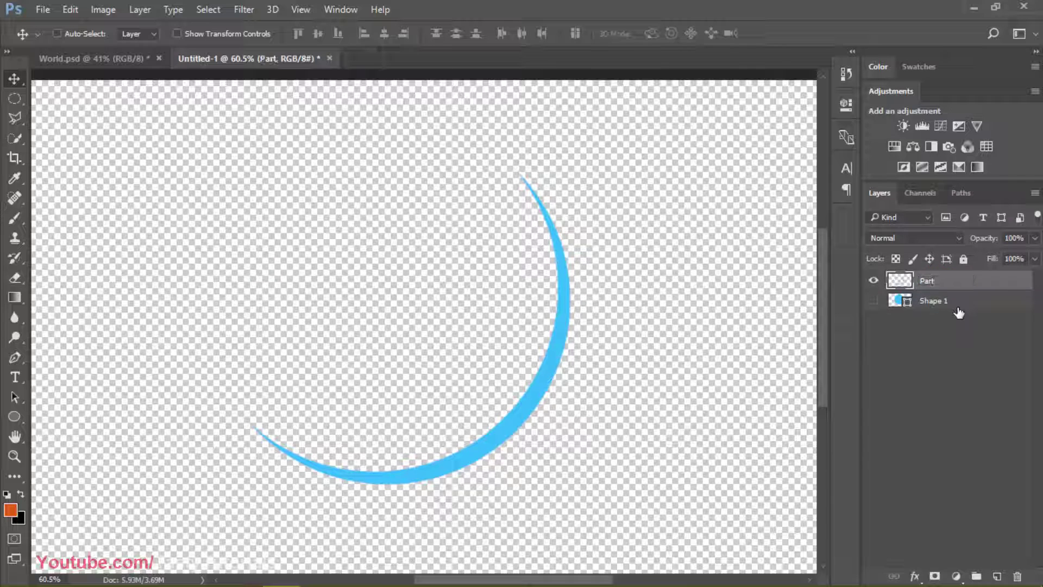
click(917, 302)
click(873, 301)
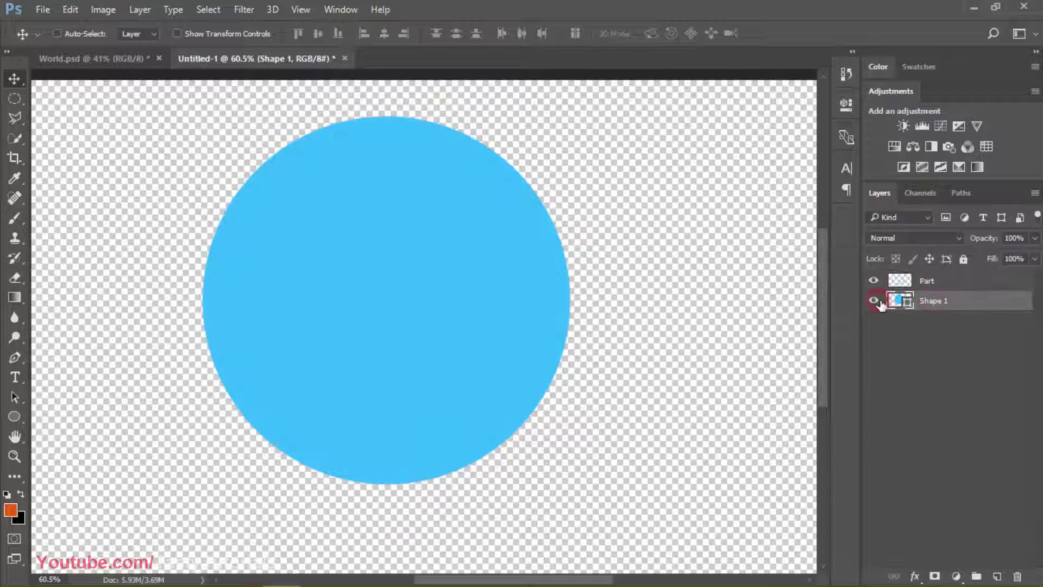
Step: Load the Part crescent's outline as a selection, fill it with the orange foreground colour and deselect
click(934, 282)
ctrl+click(900, 284)
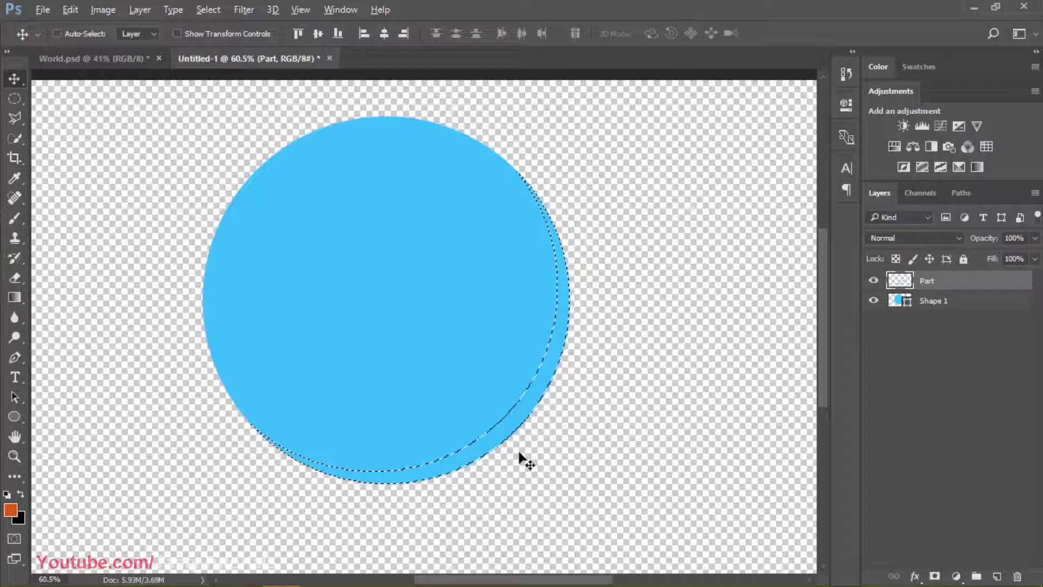
key(alt+BackSpace)
key(ctrl+d)
key(ctrl+d)
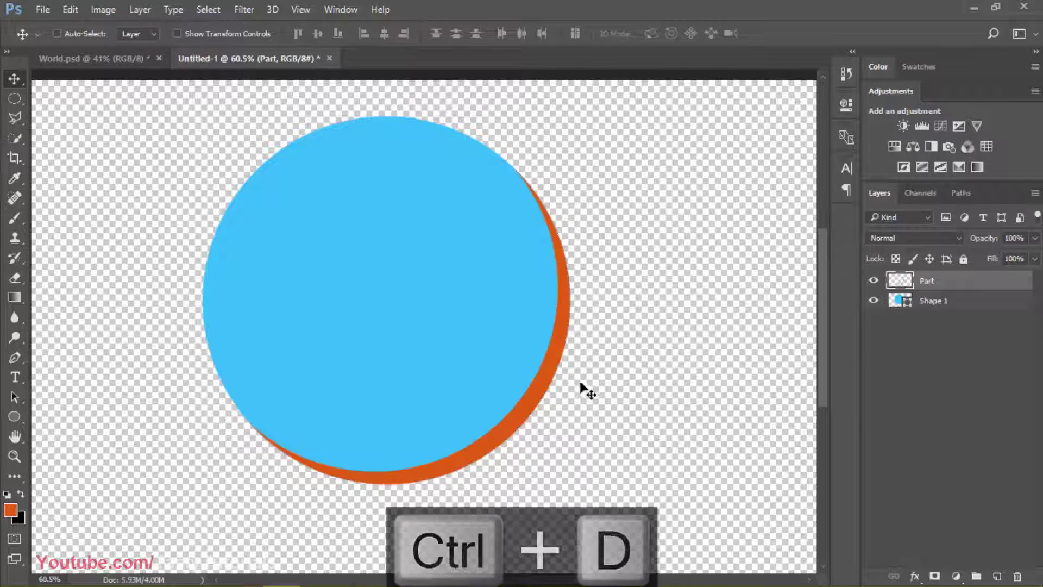
Step: Shift the Part crescent up and left into the blue circle and duplicate it, offsetting the copy toward the circle's lower-right edge
scroll(541, 380, up, 2)
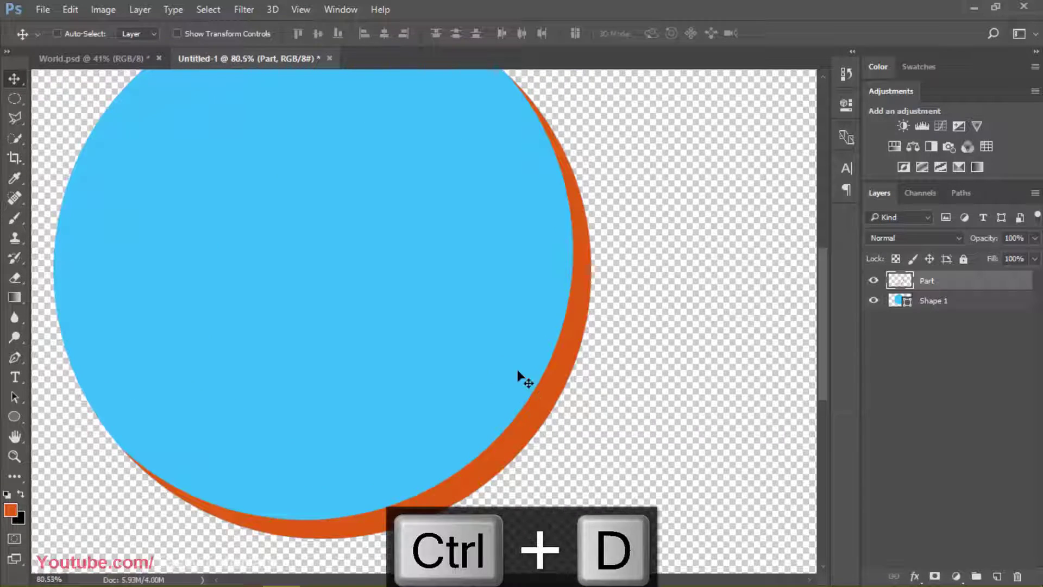
scroll(517, 372, down, 2)
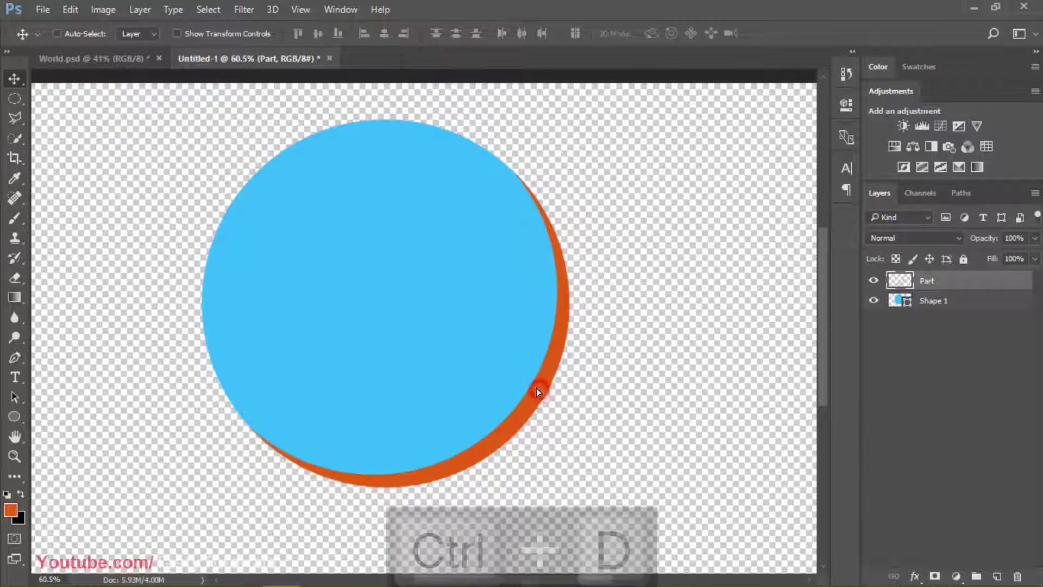
drag(536, 388, 507, 376)
key(ctrl+j)
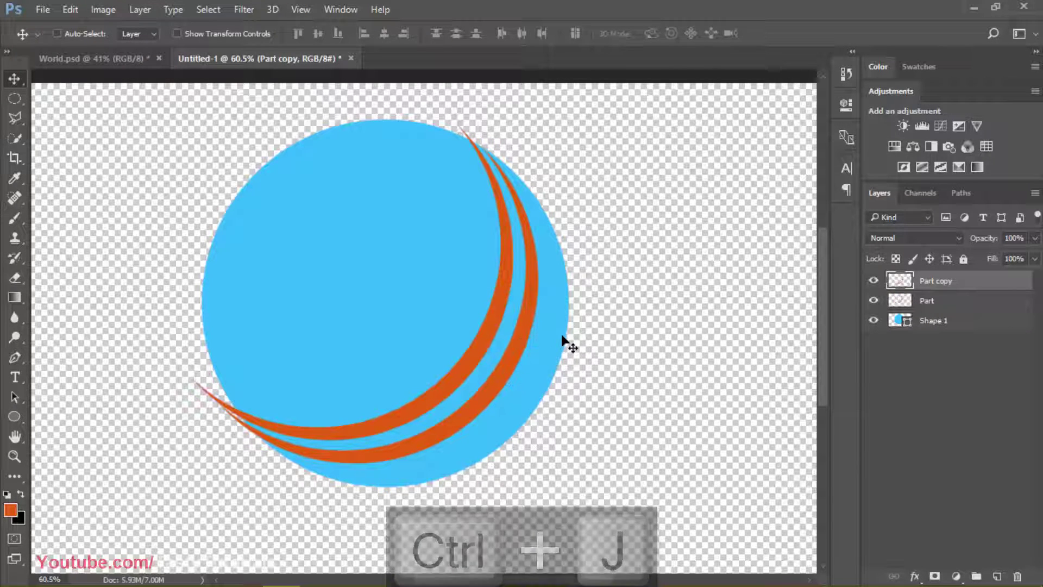
key(Right)
key(Down)
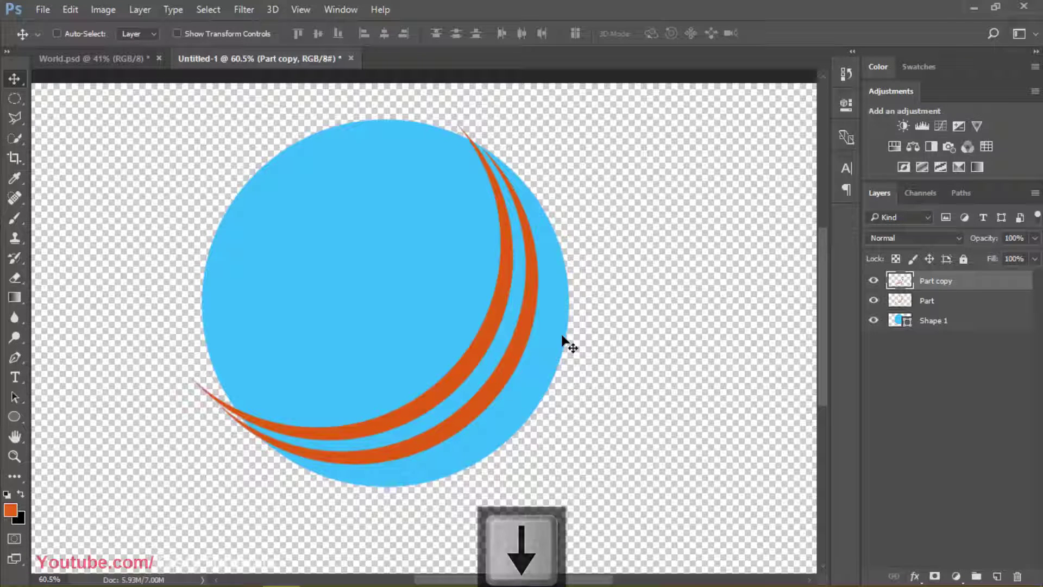
key(Right)
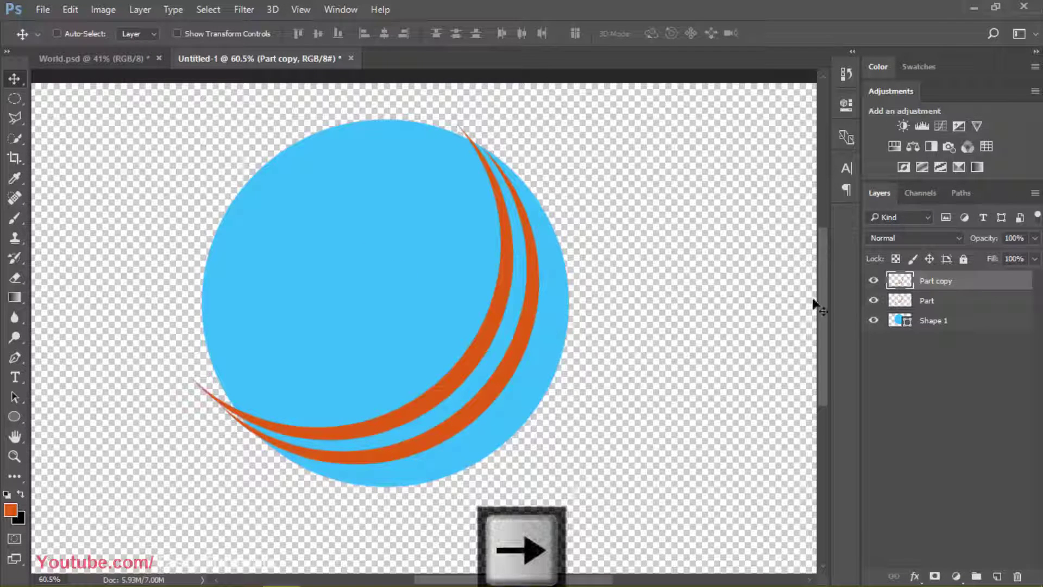
Step: Toggle Part copy's visibility to compare the two stripes, and fine-tune the copy's horizontal position with small nudges
click(873, 281)
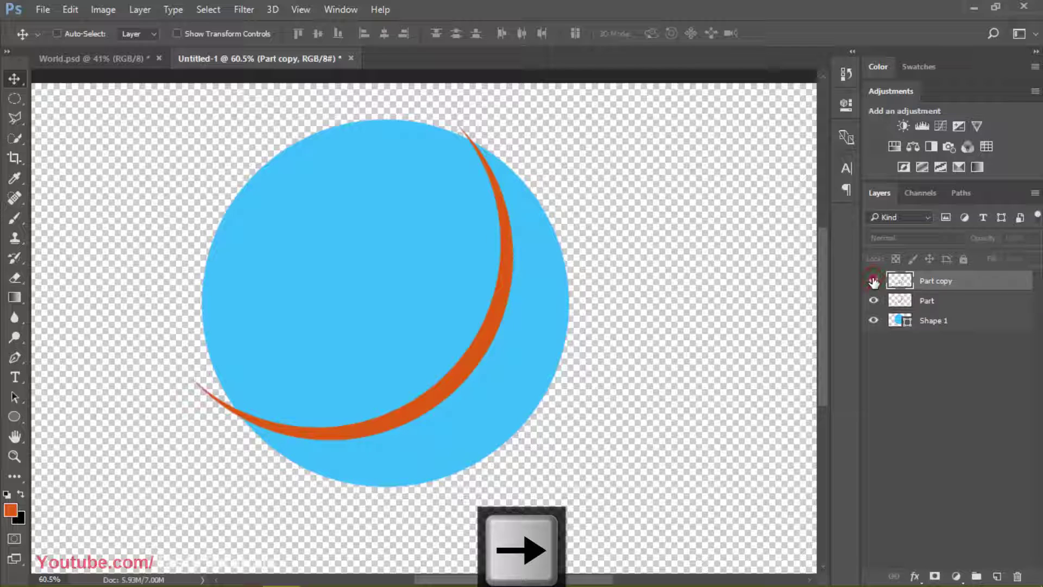
click(873, 281)
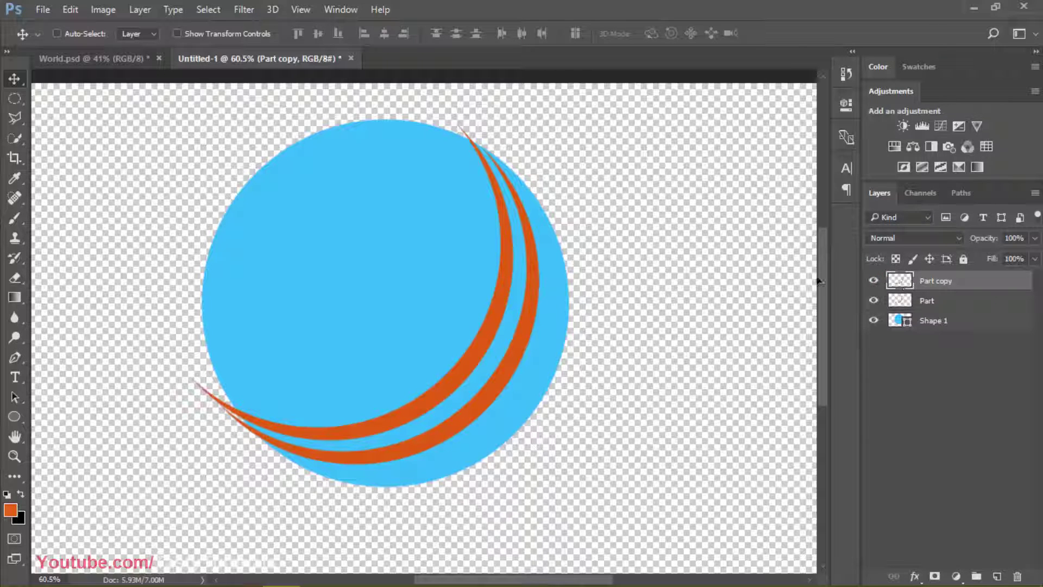
click(873, 281)
click(873, 281)
key(Right)
key(Right)
key(Left)
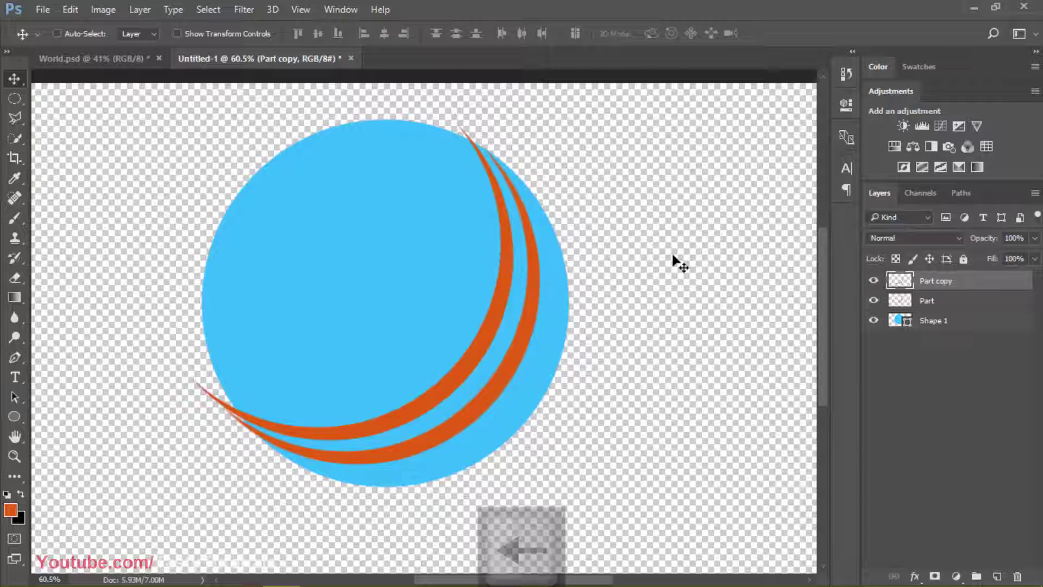
key(Left)
key(Left)
key(Right)
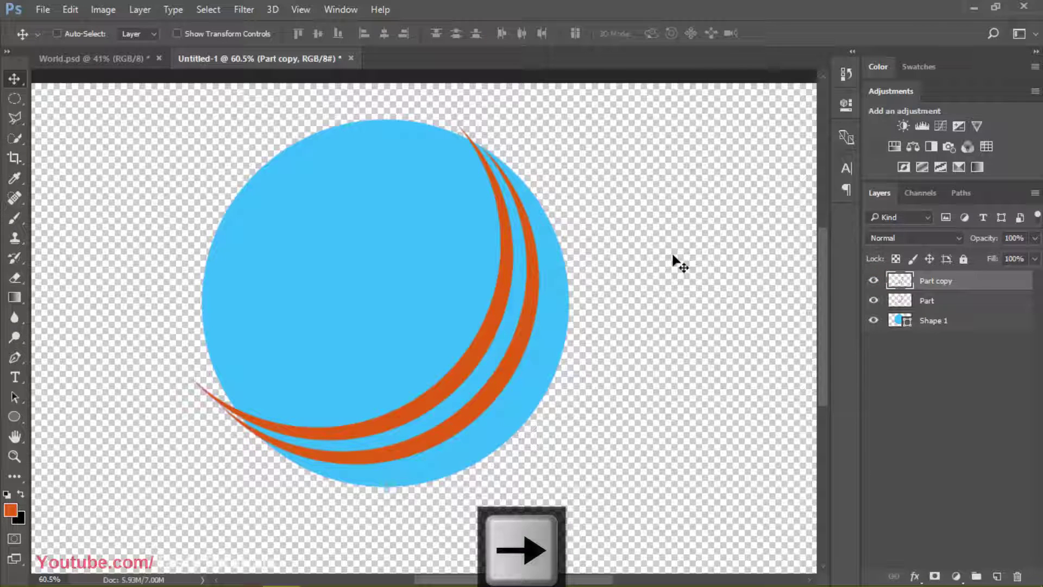
Step: Duplicate Part copy, place the third crescent flush with the circle's lower-right edge, and select all three crescent layers
key(ctrl+j)
drag(526, 261, 547, 344)
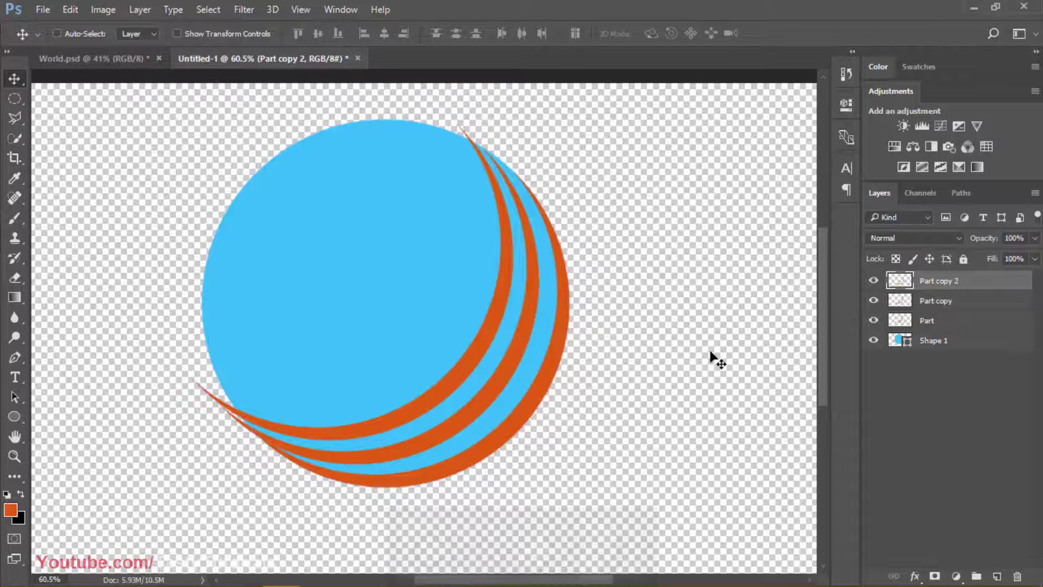
shift+click(890, 320)
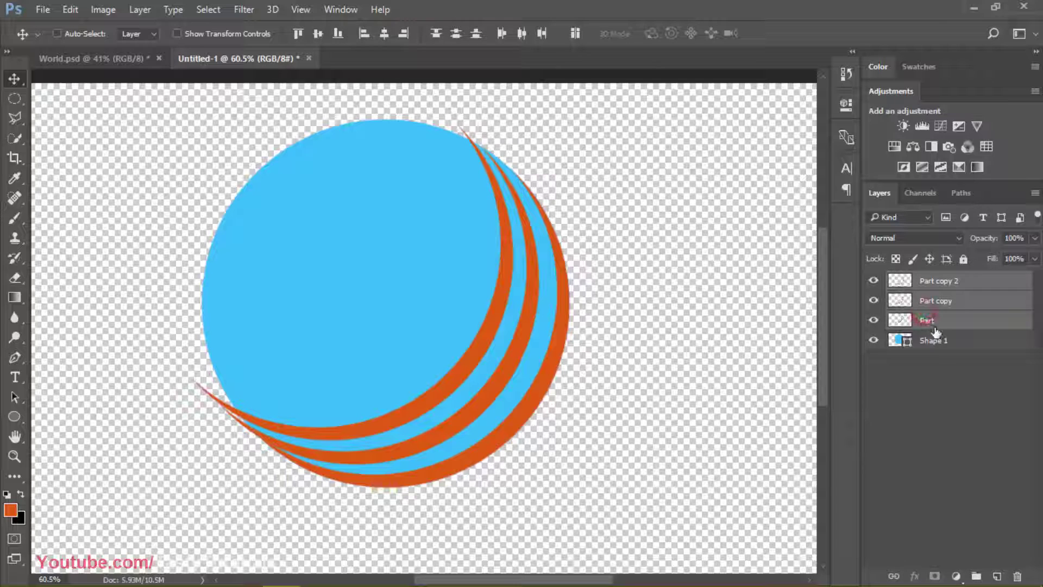
key(shift+Left)
key(shift+Left)
key(shift+Left)
key(shift+Up)
key(shift+Up)
key(shift+Up)
key(shift+Up)
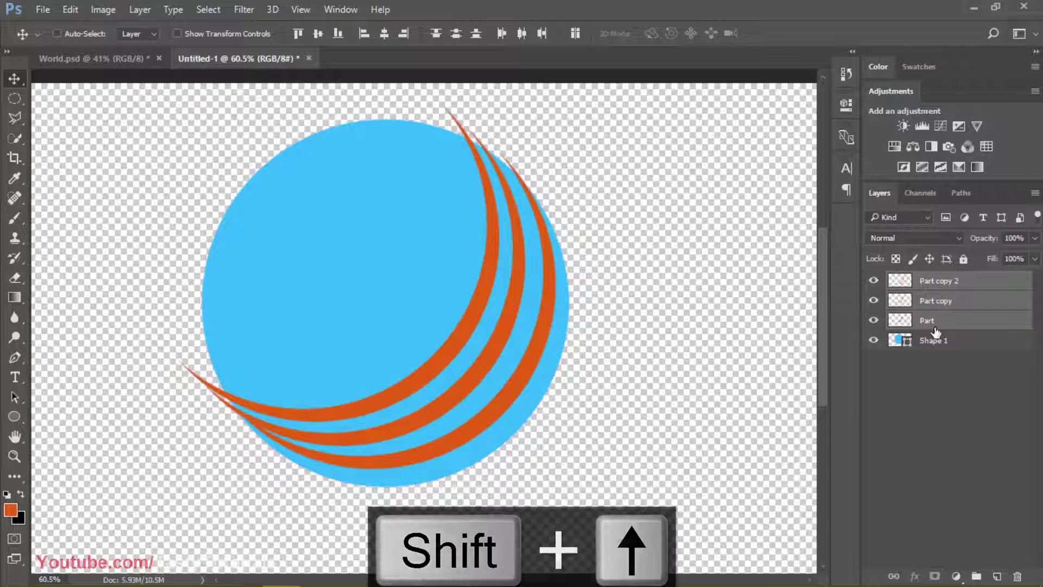
key(Down)
key(Down)
key(Down)
key(Down)
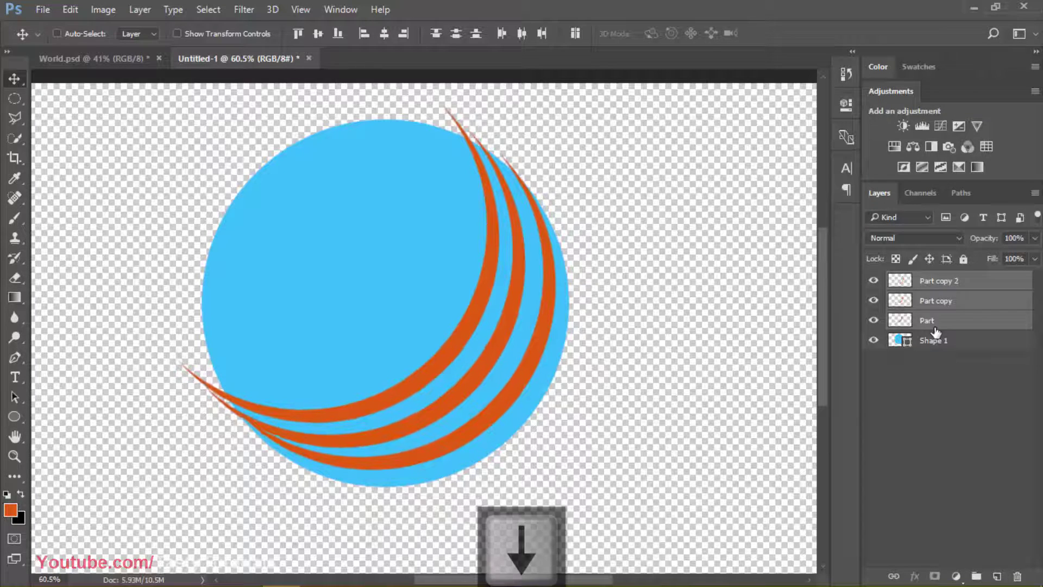
key(ctrl+z)
key(Left)
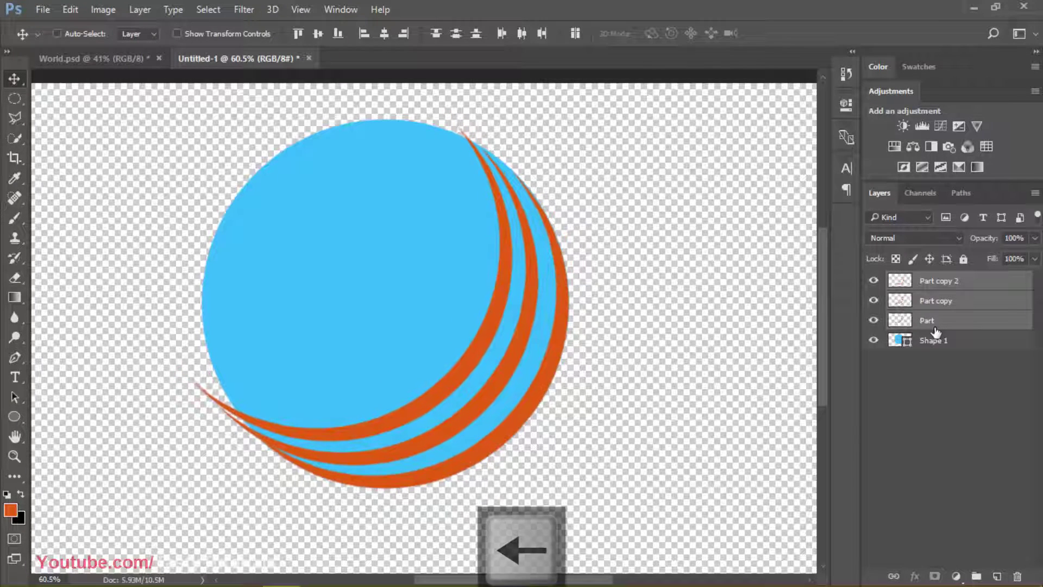
key(Left)
key(Left)
key(Left)
key(Left)
key(Left)
key(Left)
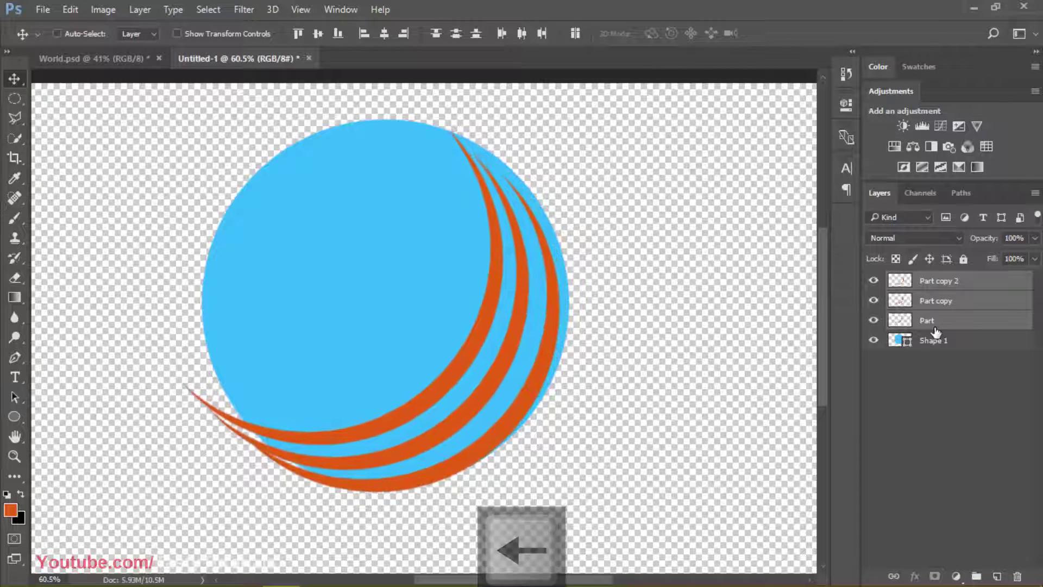
key(ctrl+z)
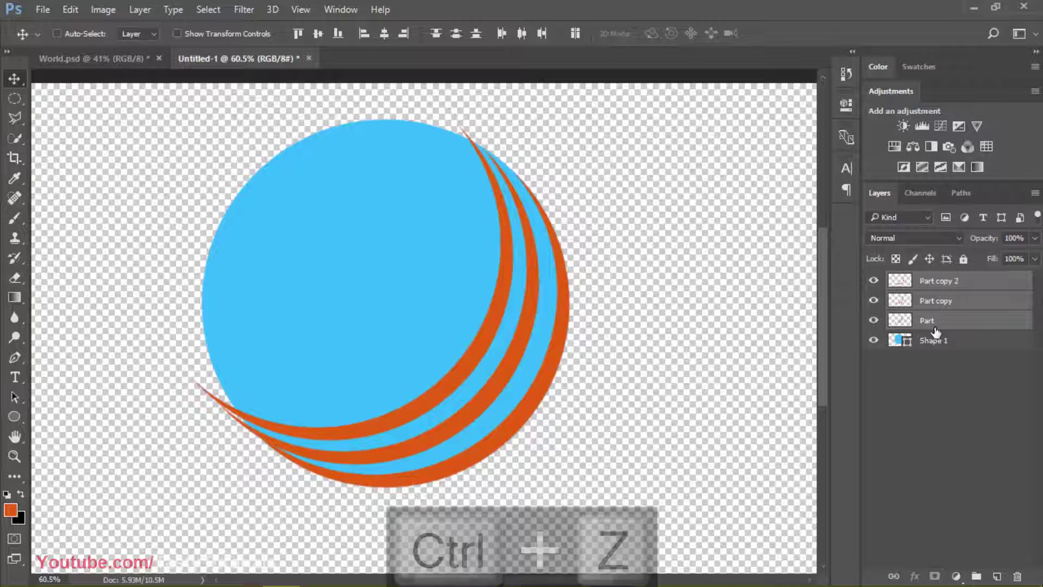
Step: Nudge the three selected crescents together up and left so a blue band remains along the circle's lower-right edge
key(Left)
key(Left)
key(Left)
key(Left)
key(Left)
key(Left)
key(Left)
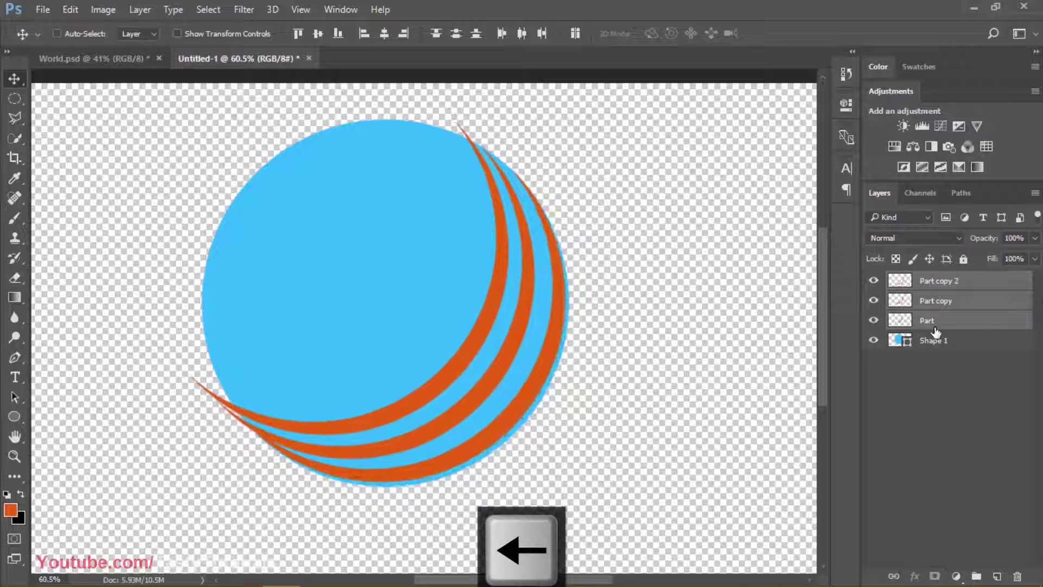
key(Left)
key(Left)
key(Left)
key(Left)
key(Left)
key(Left)
key(Left)
key(Left)
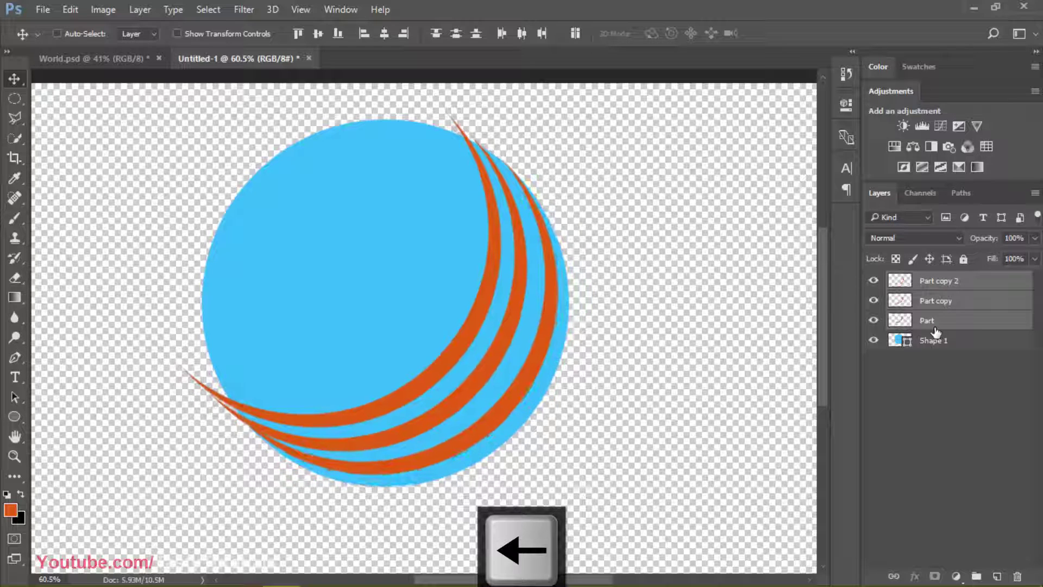
key(Left)
key(Left)
key(Left)
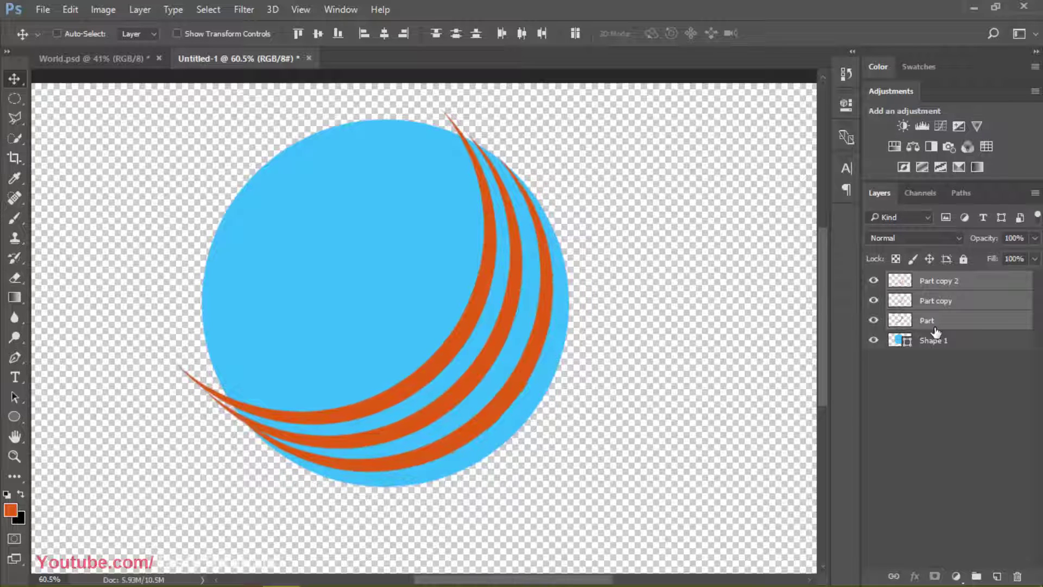
key(Right)
key(Right)
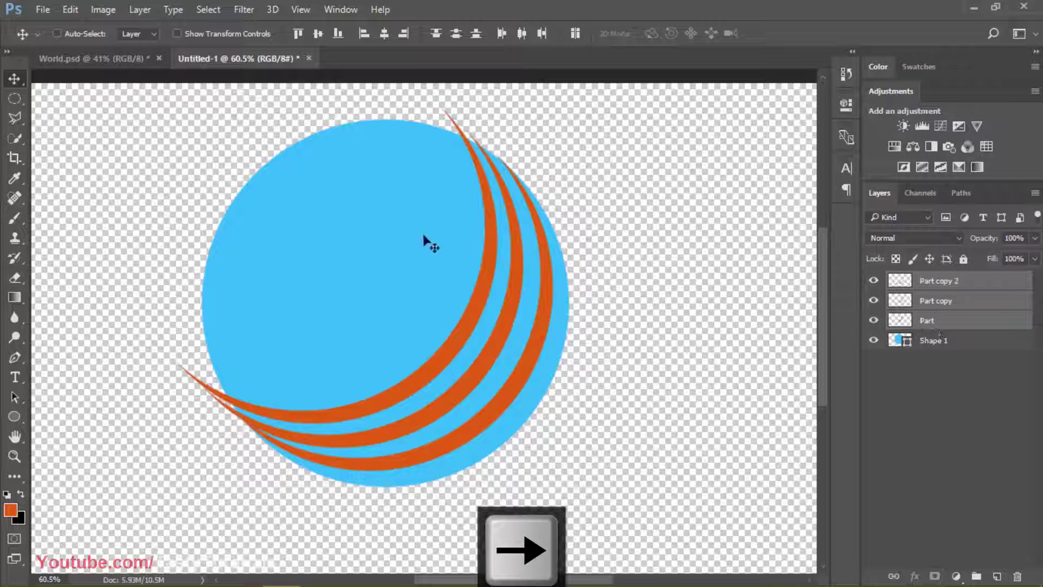
Step: Warp the innermost crescent on the Part layer, pulling its upper and lower-left tips inward to the circle's edge
click(973, 322)
click(874, 320)
click(874, 320)
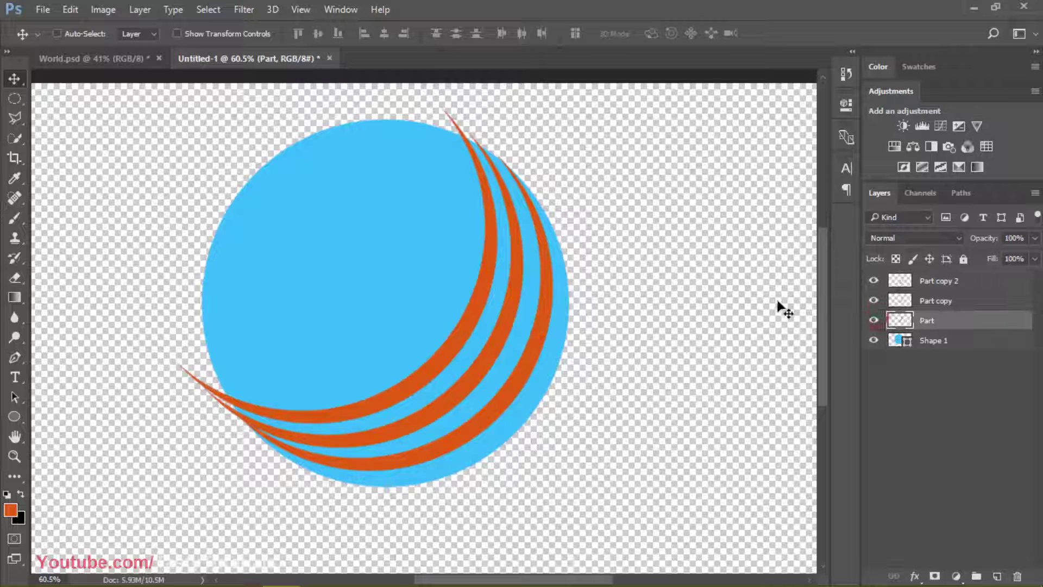
key(ctrl+t)
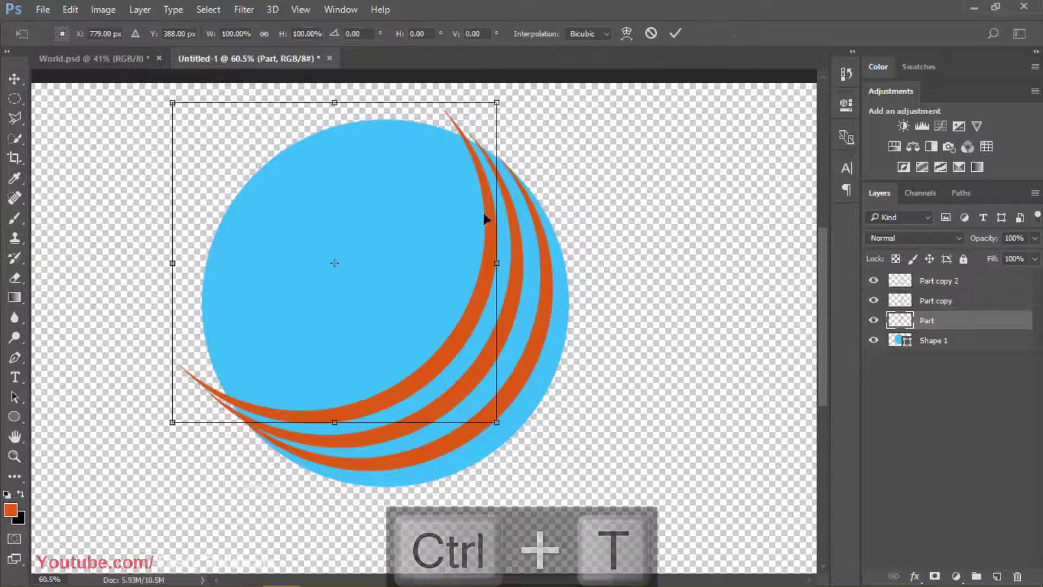
right_click(462, 201)
click(499, 321)
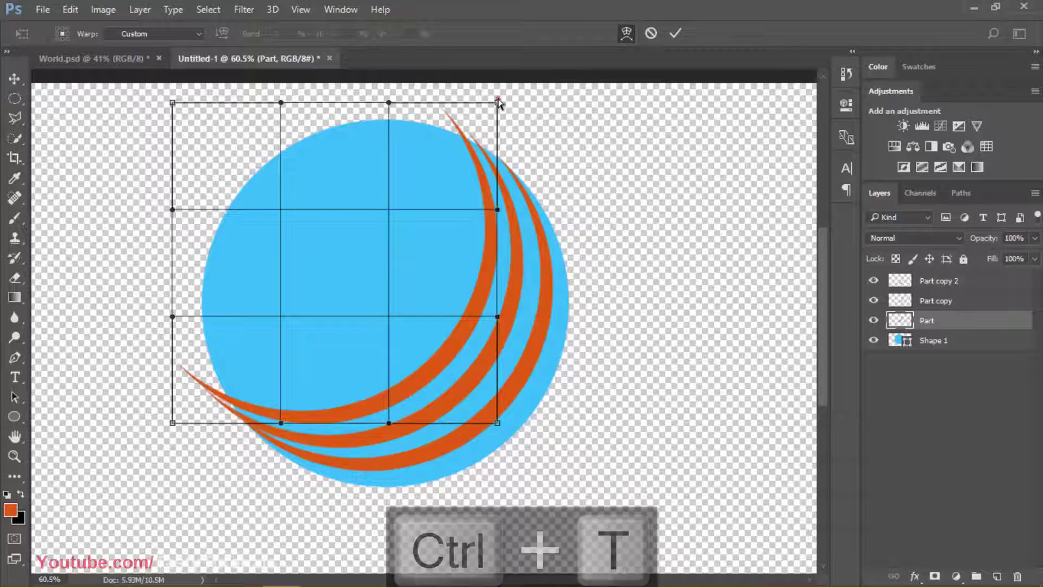
drag(497, 102, 498, 139)
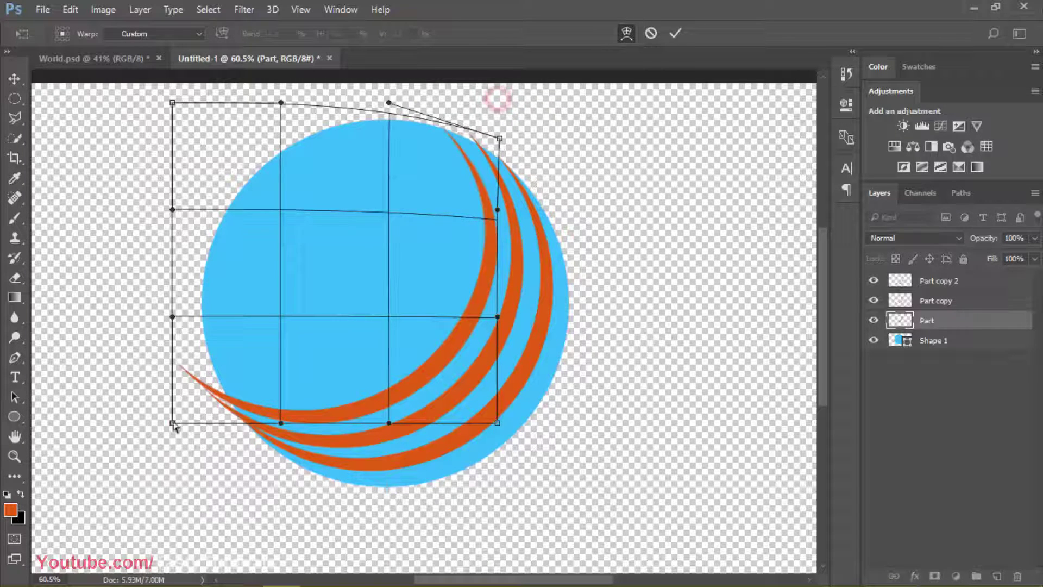
key(ctrl+z)
drag(172, 423, 234, 436)
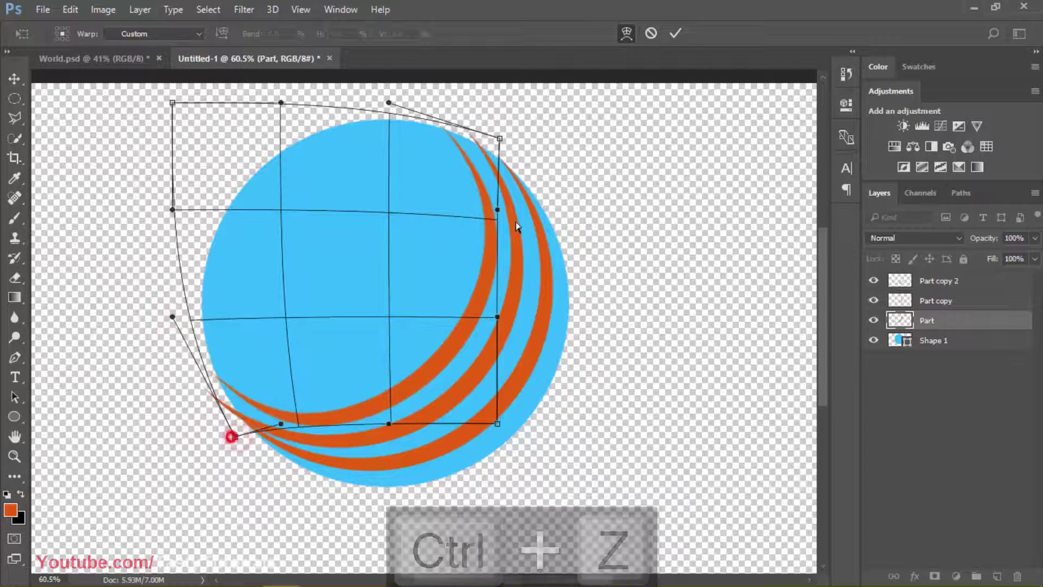
key(Return)
Step: Warp the middle crescent on Part copy, pulling both tips inward to meet the circle's edge
click(935, 300)
key(ctrl+t)
right_click(516, 260)
click(544, 380)
drag(524, 128, 526, 152)
drag(198, 448, 128, 466)
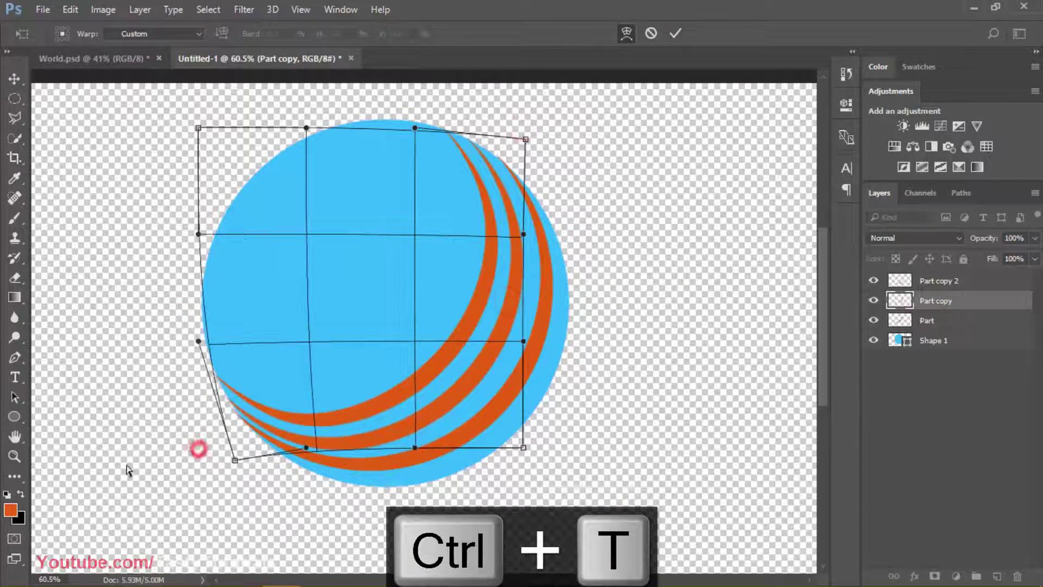
key(Return)
Step: Warp the outermost crescent on Part copy 2, pulling its lower-left tip and right side inward to fit the circle's outline
click(935, 280)
key(ctrl+t)
right_click(485, 305)
click(513, 425)
drag(228, 471, 240, 484)
drag(554, 260, 549, 261)
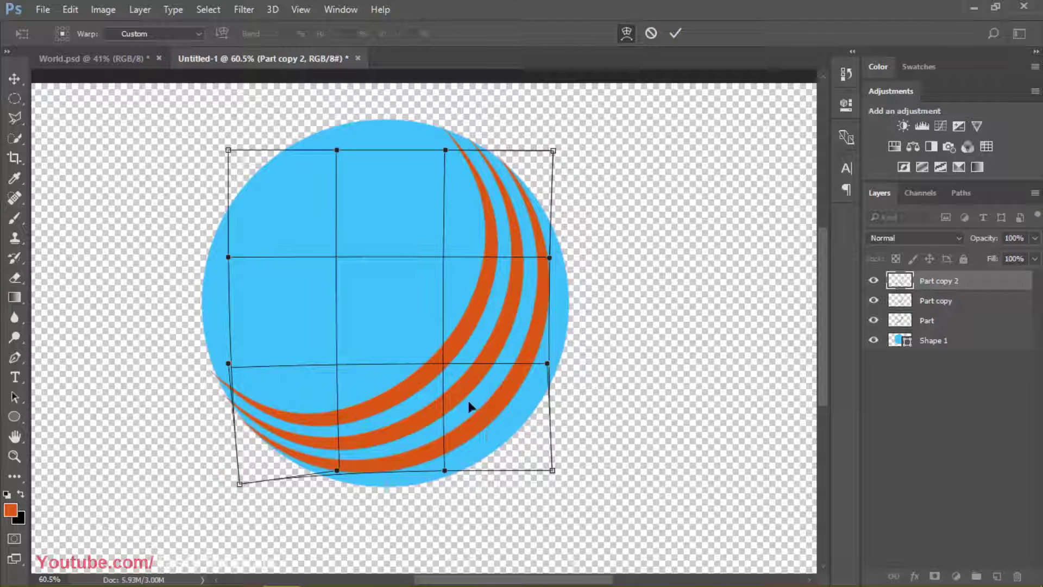
click(676, 34)
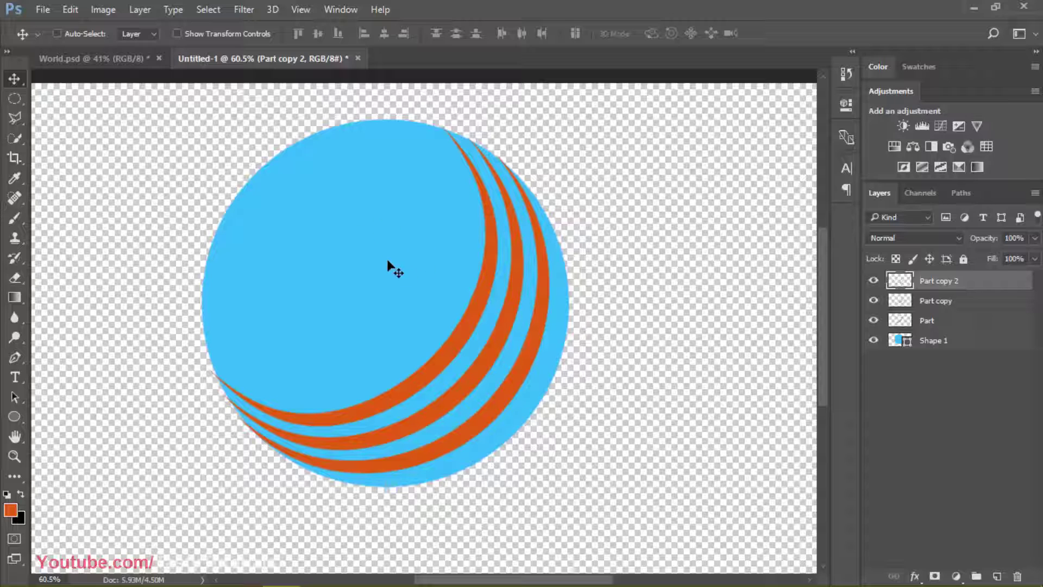
Step: Duplicate the Shape 1 circle, hide the original, and load the three Part crescents as one combined selection
drag(959, 350, 998, 572)
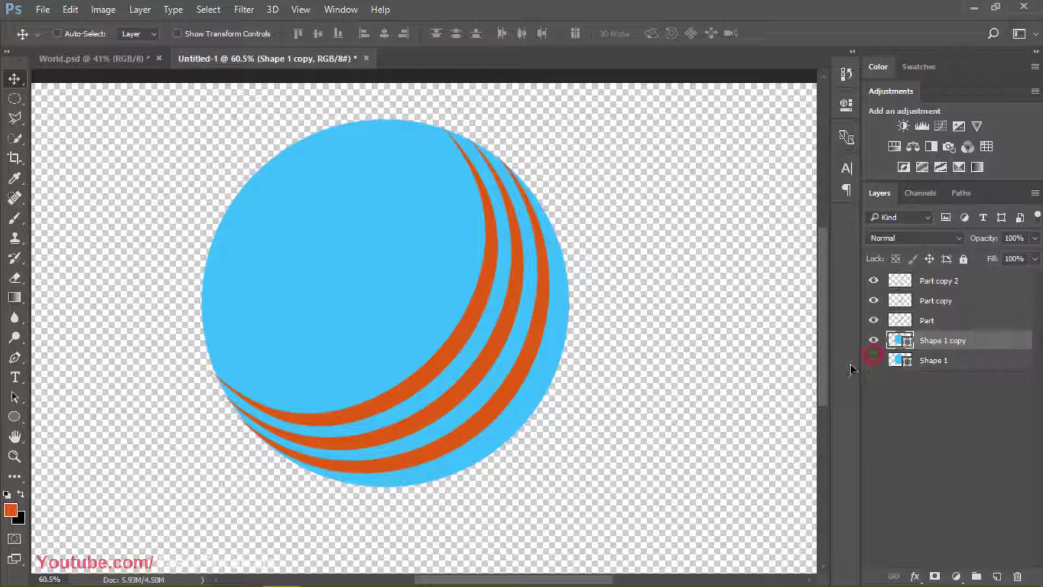
click(943, 322)
ctrl+click(902, 320)
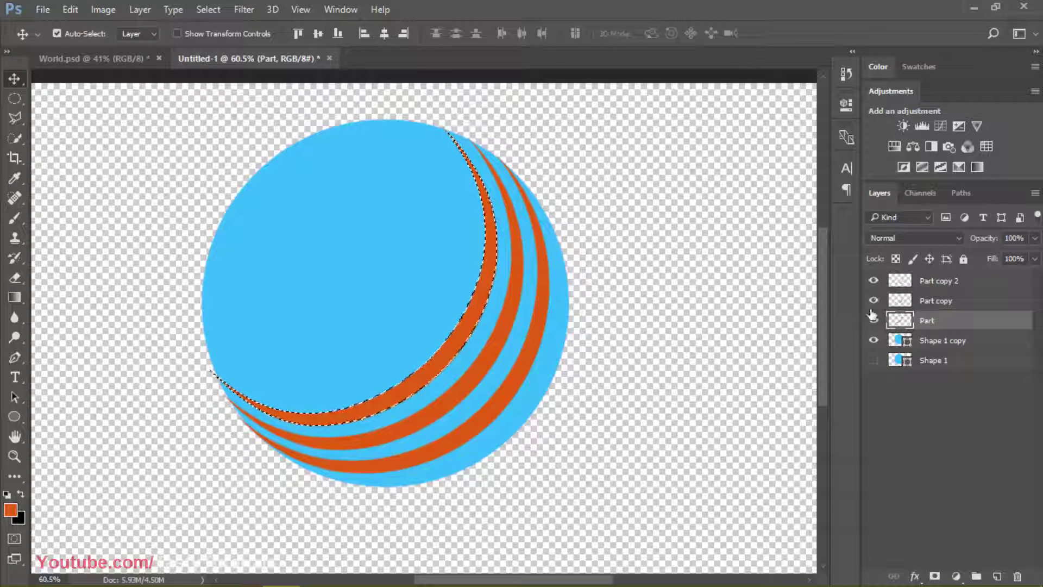
ctrl+shift+click(900, 300)
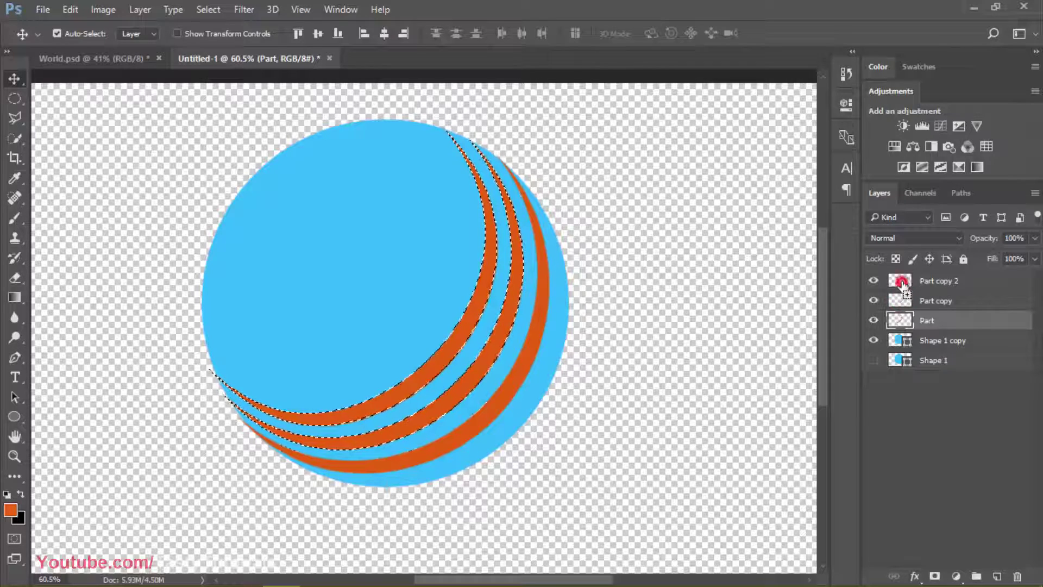
ctrl+shift+click(900, 280)
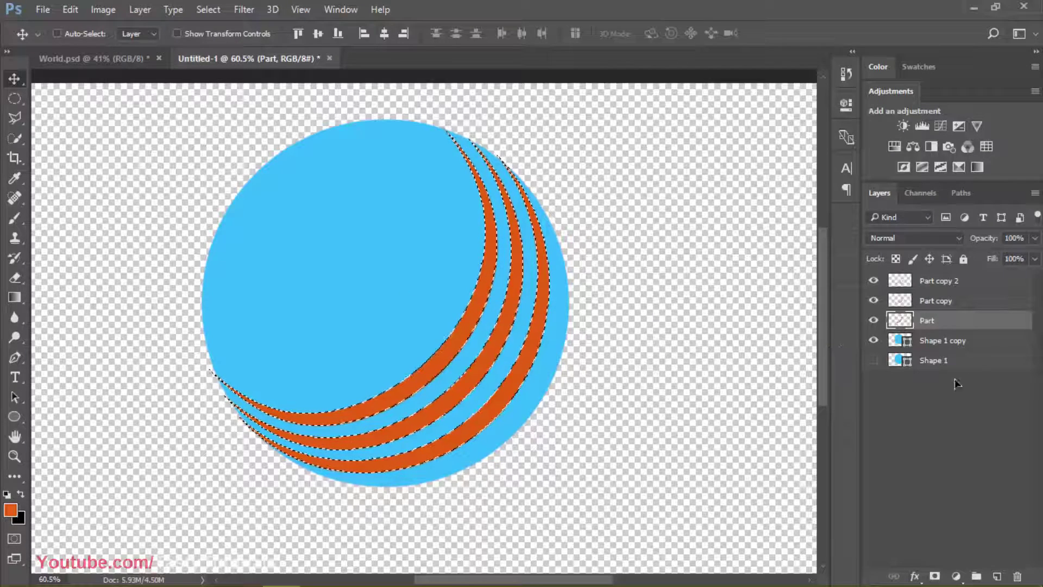
Step: Rasterize the Shape 1 copy layer and cut the selected crescent stripes from it onto a new layer
click(948, 340)
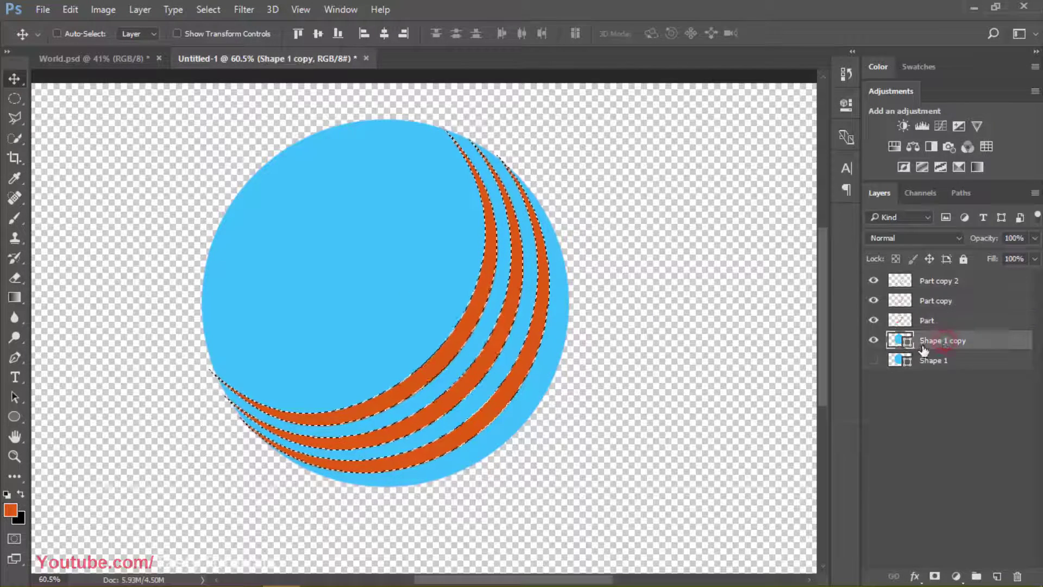
right_click(970, 341)
click(729, 317)
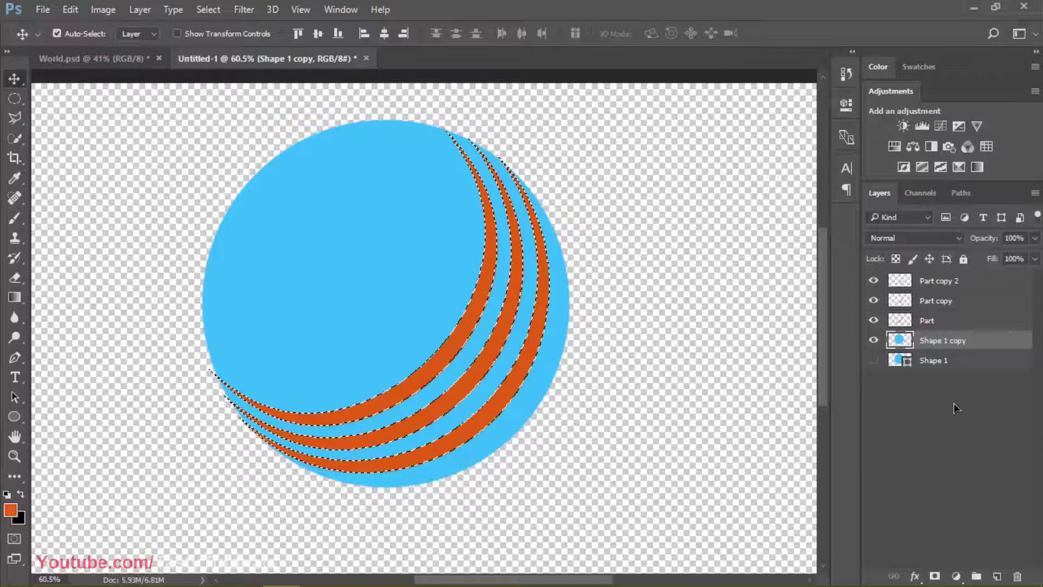
key(ctrl+shift+j)
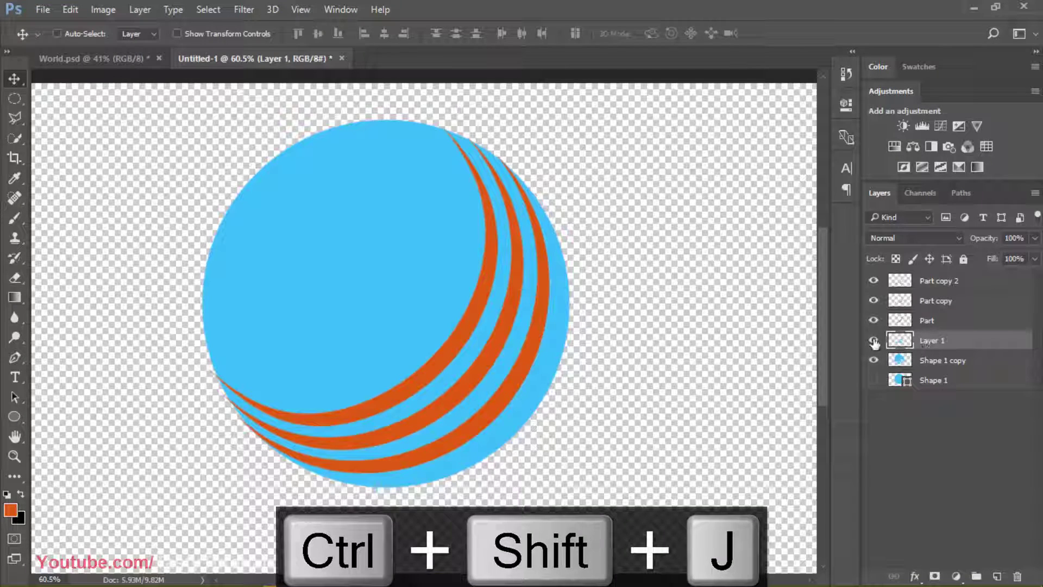
Step: Hide the three Part layers and toggle the visibility of Layer 1 and Shape 1 copy to examine the cut stripes
click(873, 362)
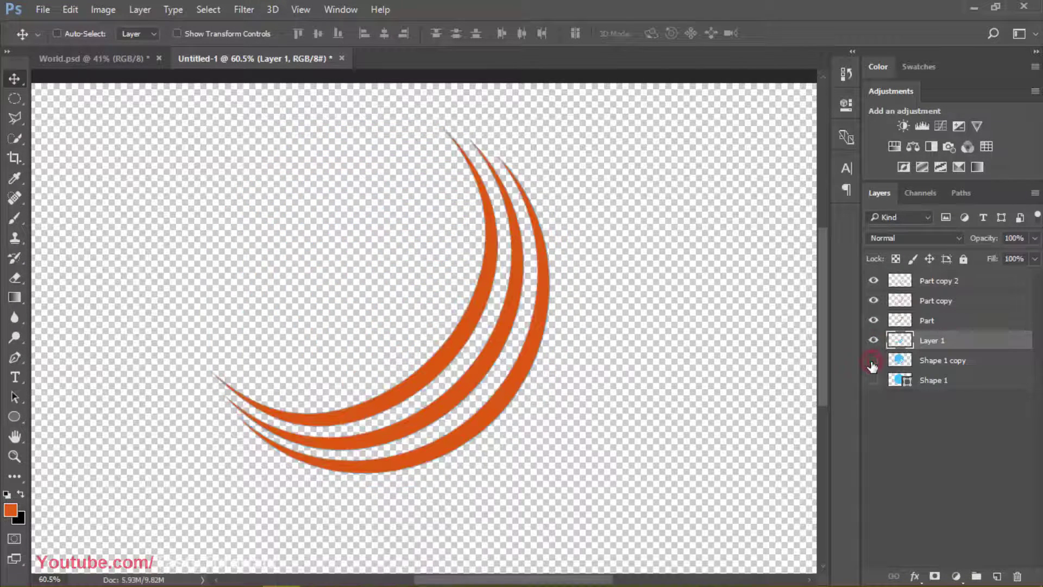
click(872, 360)
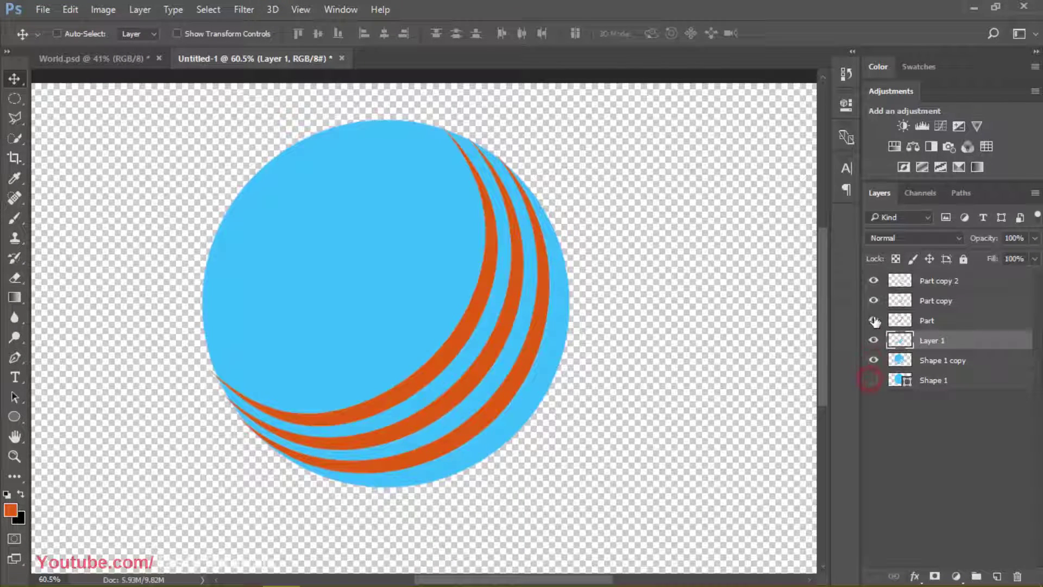
drag(875, 321, 867, 277)
click(873, 342)
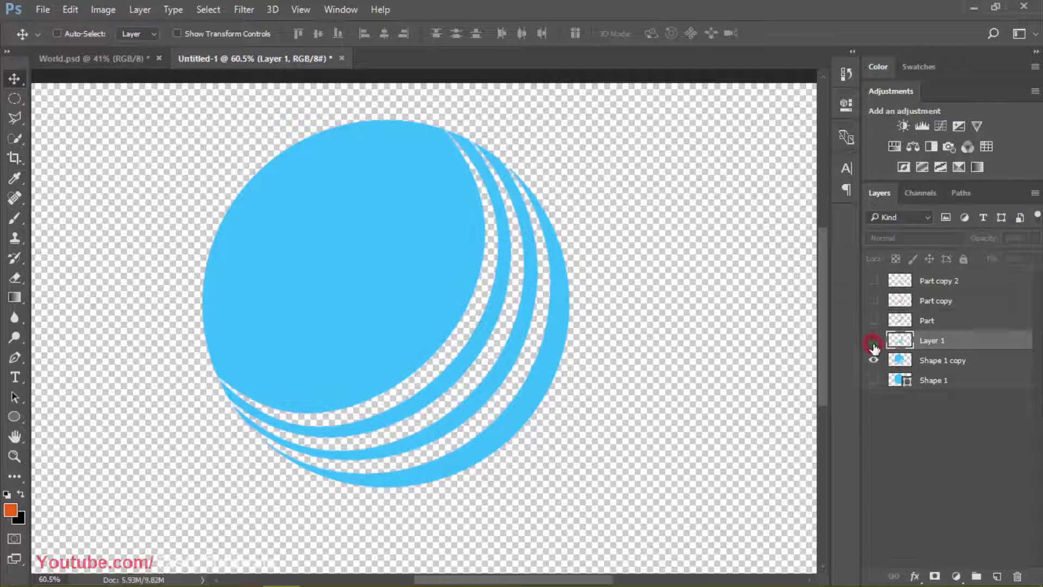
click(873, 342)
click(873, 342)
click(873, 342)
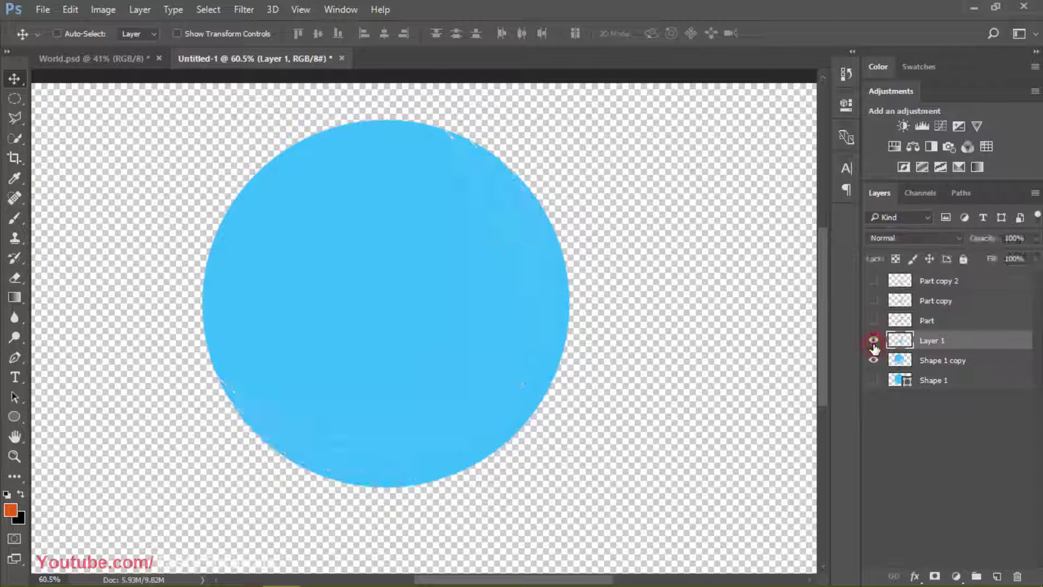
click(872, 342)
click(873, 342)
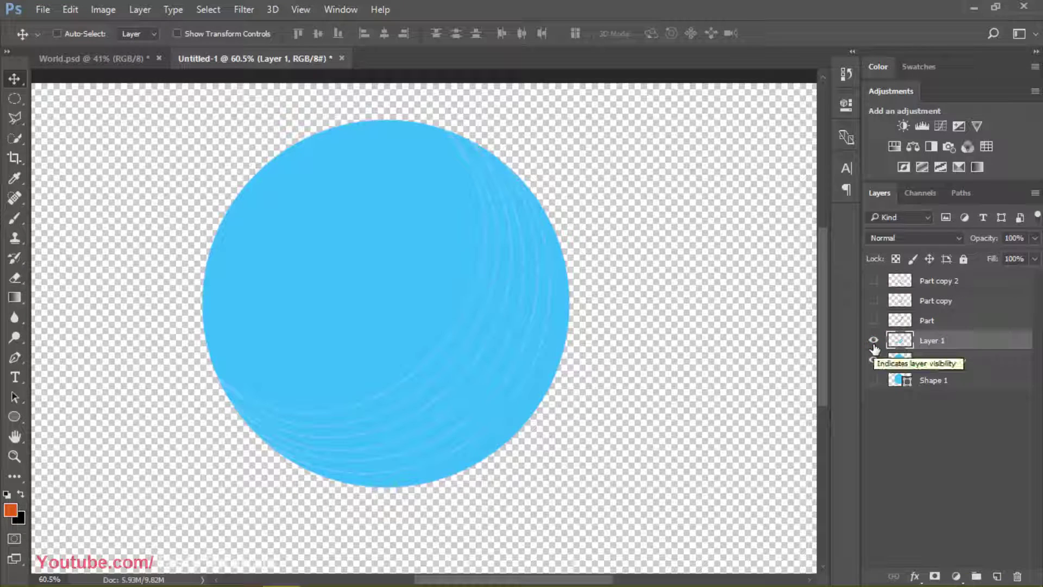
Step: Show the original Shape 1 circle, hide Shape 1 copy, and briefly load Layer 1's outline as a selection to check the stripes
click(873, 380)
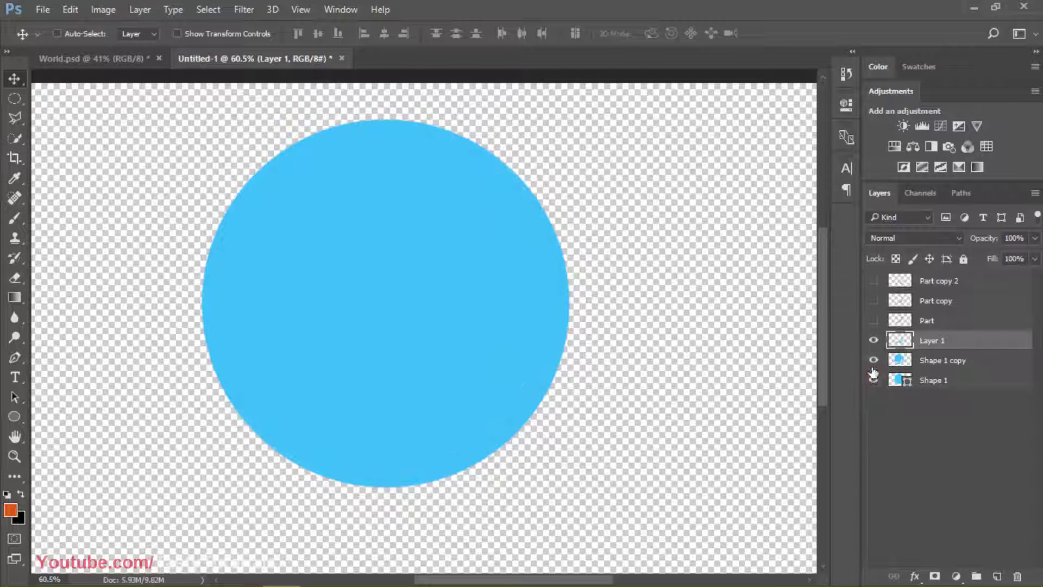
click(873, 360)
click(873, 340)
click(874, 340)
ctrl+click(899, 340)
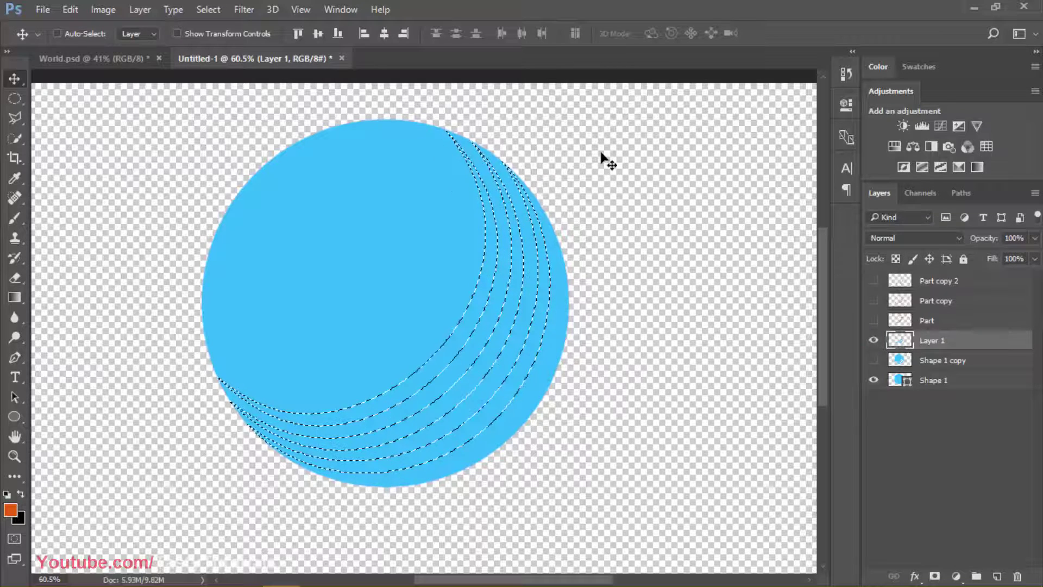
key(ctrl+d)
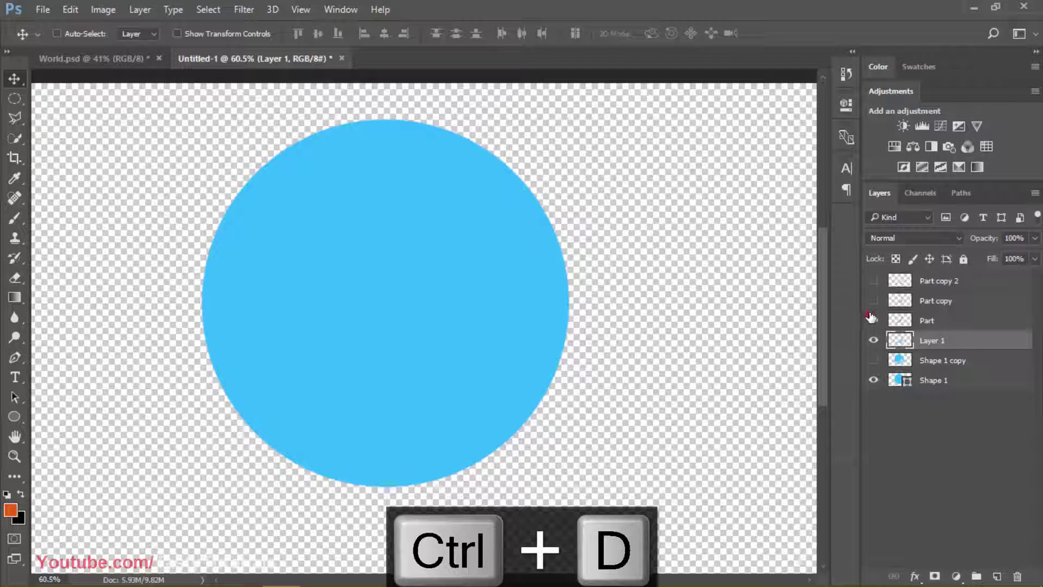
Step: Show and select the three Part layers and set their blend mode to Lighten after trying Overlay and Darker Color
drag(874, 320, 874, 280)
click(947, 282)
shift+click(950, 321)
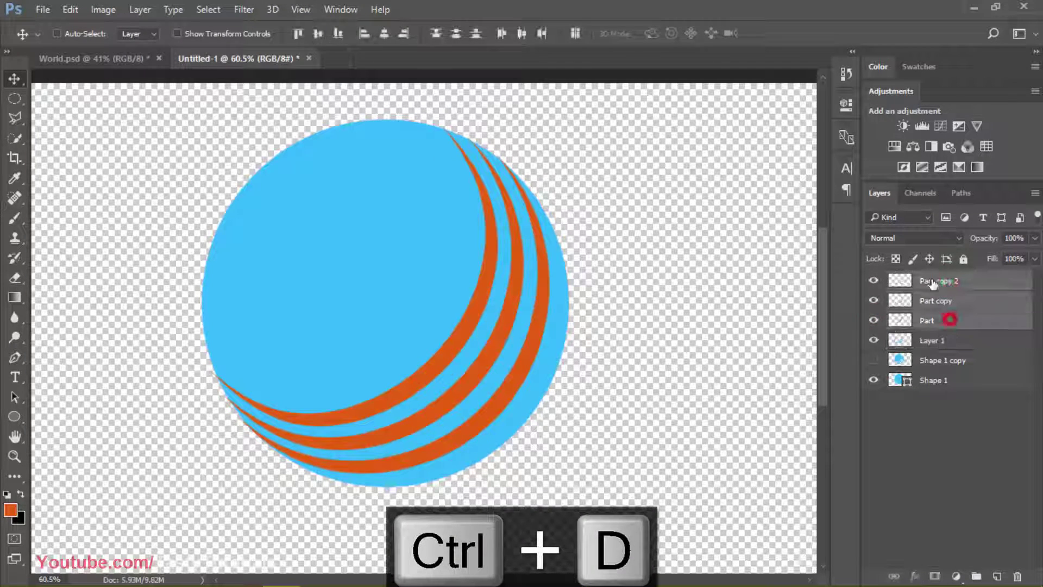
click(906, 239)
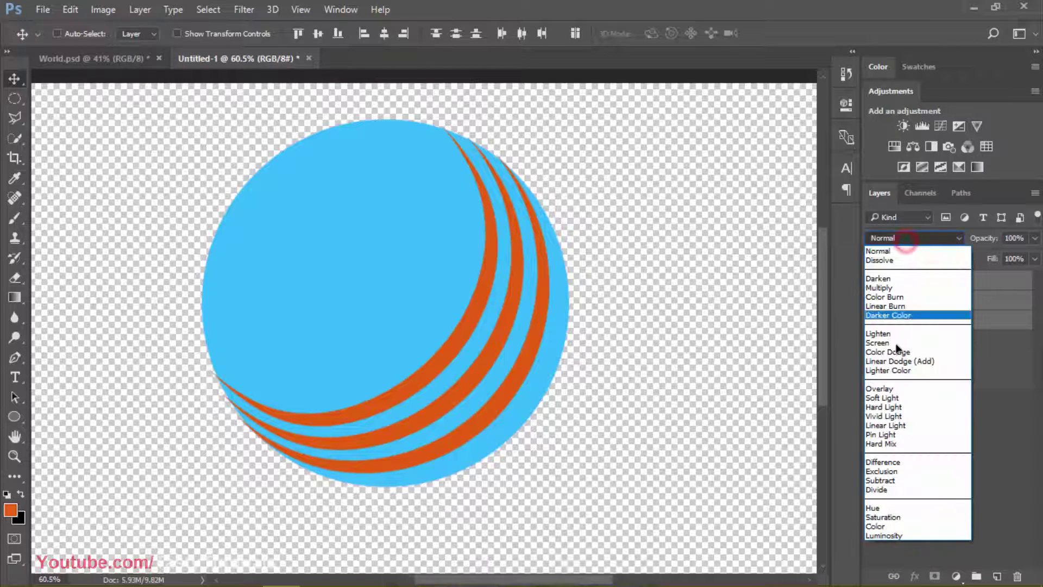
click(882, 398)
scroll(884, 240, up, 5)
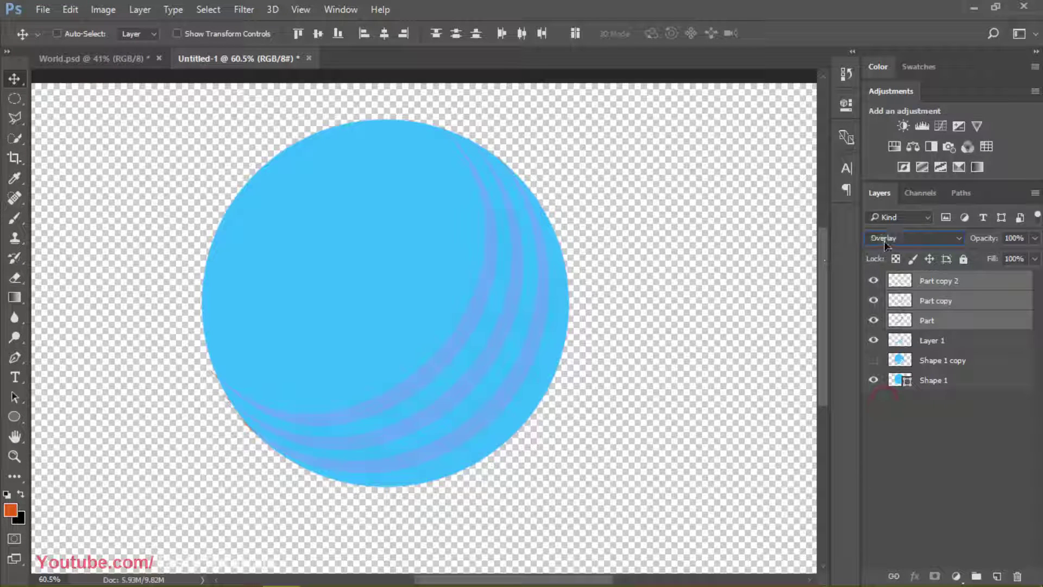
scroll(884, 240, up, 2)
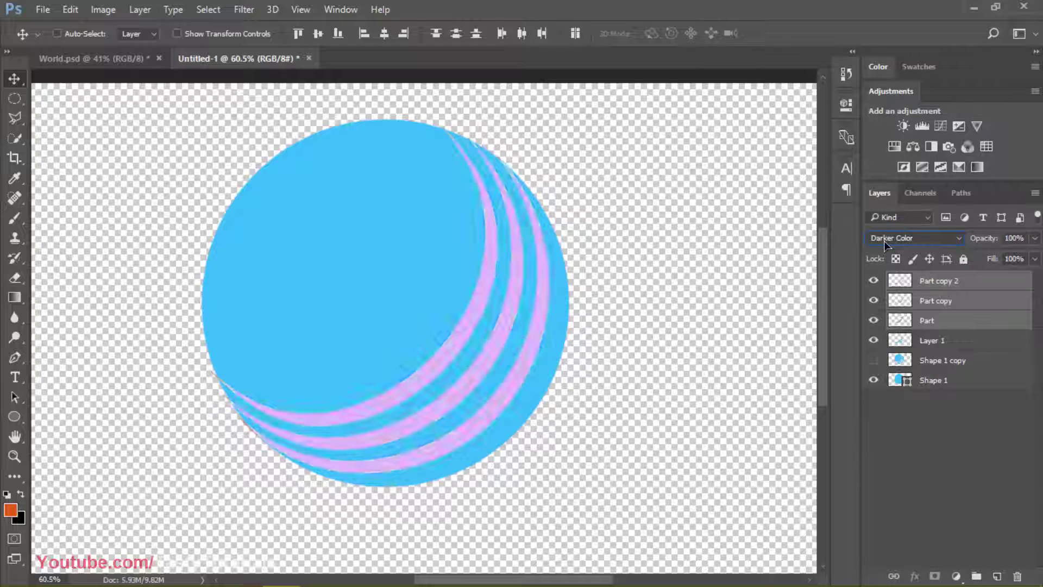
scroll(884, 240, down, 1)
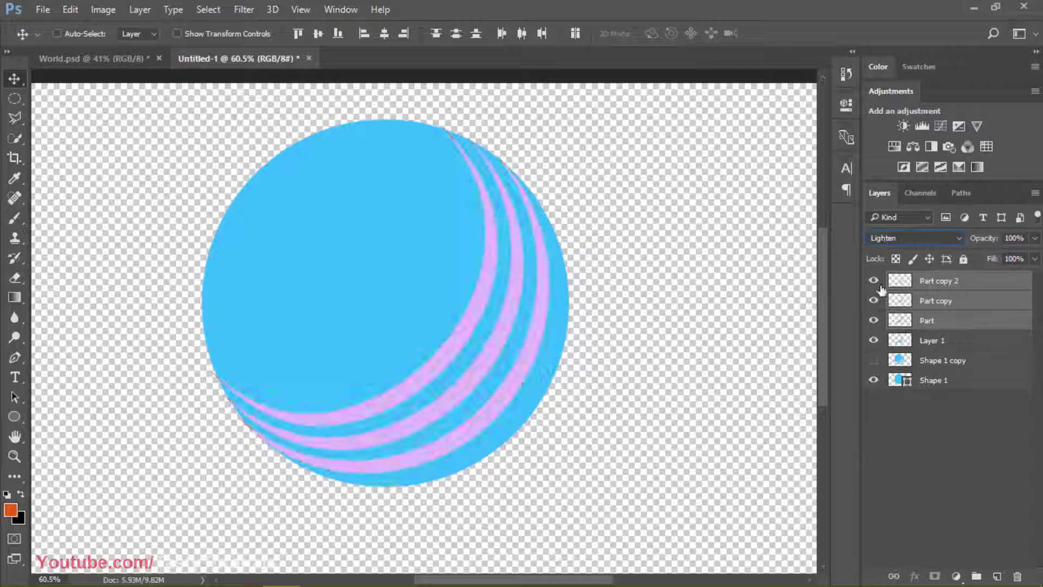
Step: Group the three Part layers, hide the group, and make Layer 1 the active layer
key(ctrl+g)
click(873, 280)
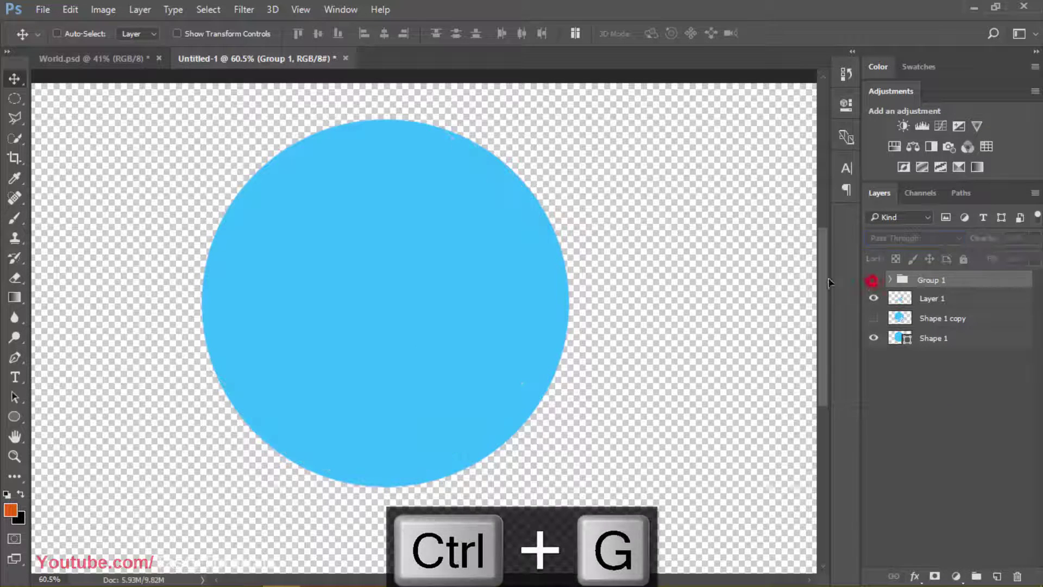
click(937, 300)
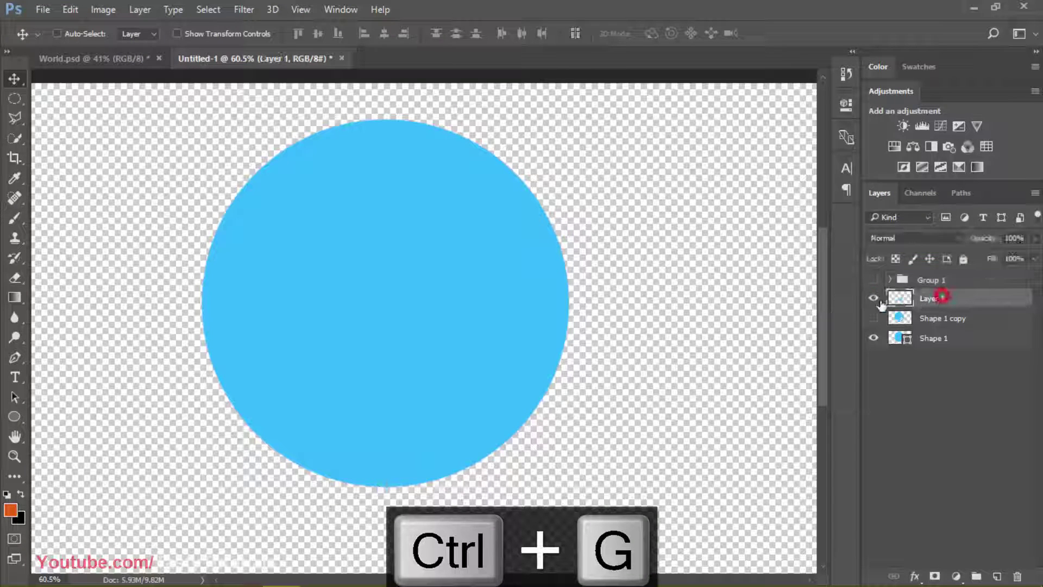
click(873, 298)
ctrl+click(893, 298)
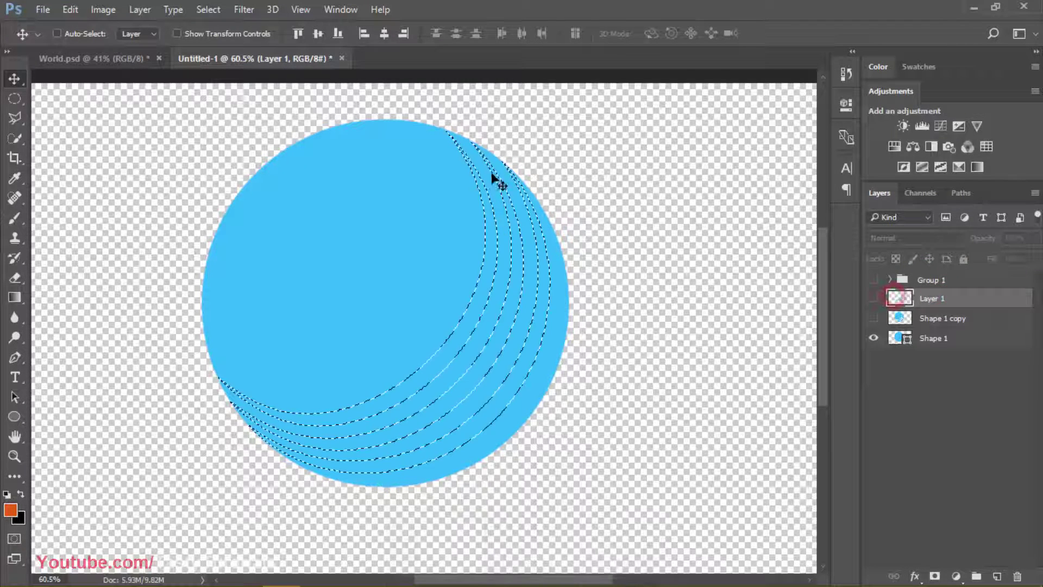
key(ctrl+d)
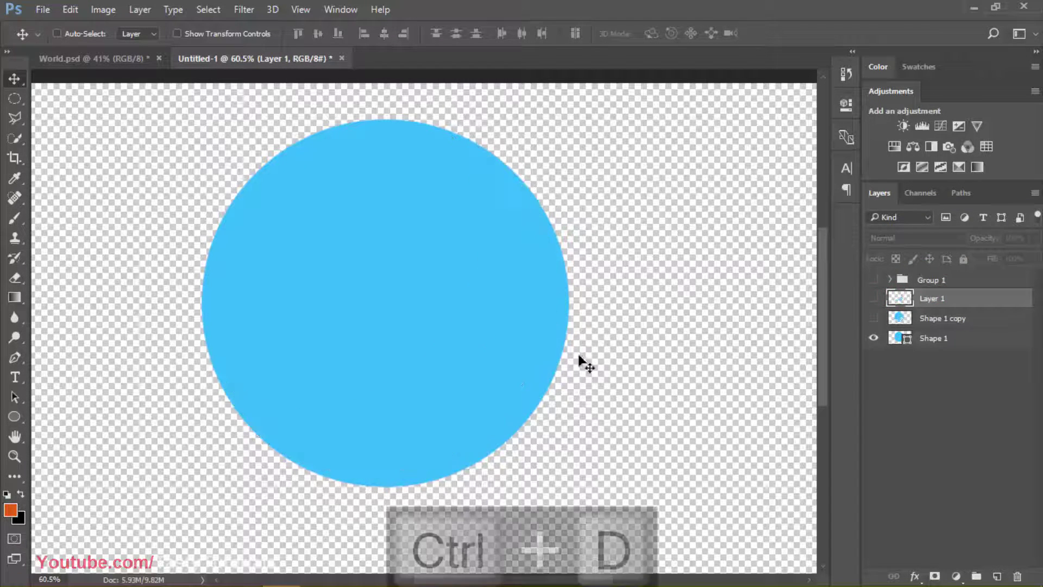
click(914, 577)
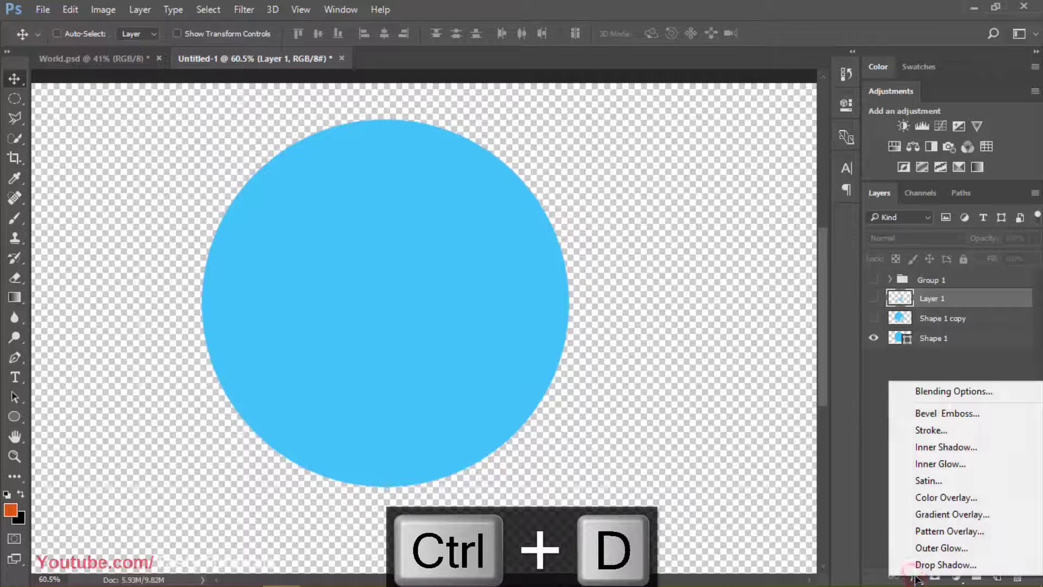
click(945, 391)
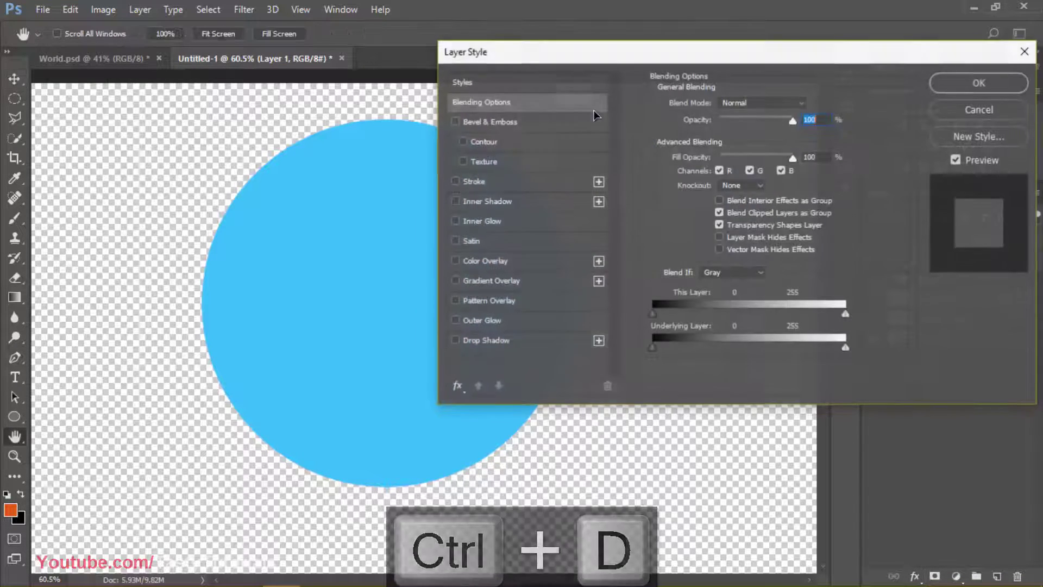
drag(524, 31, 669, 30)
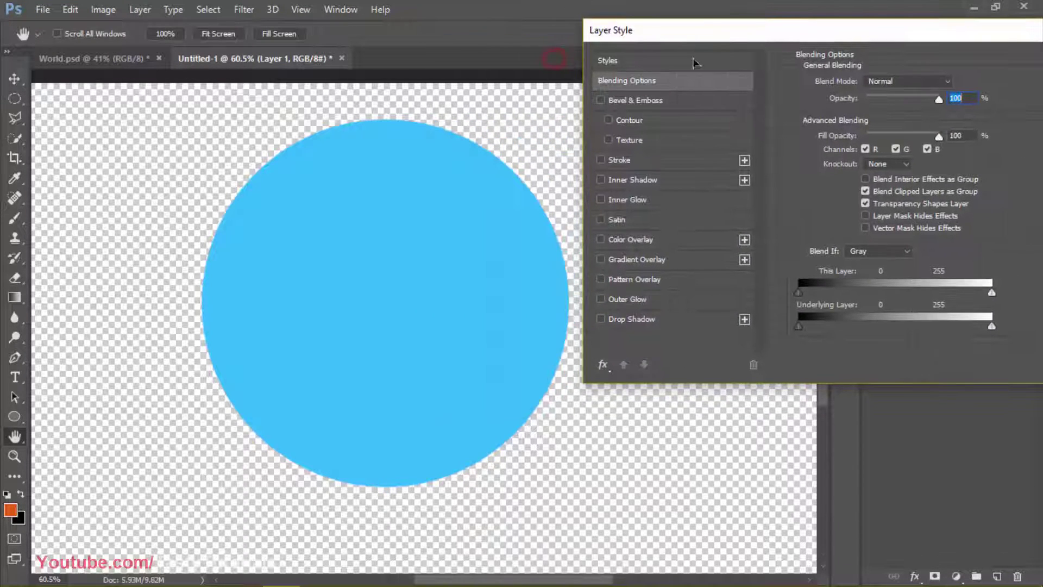
click(632, 181)
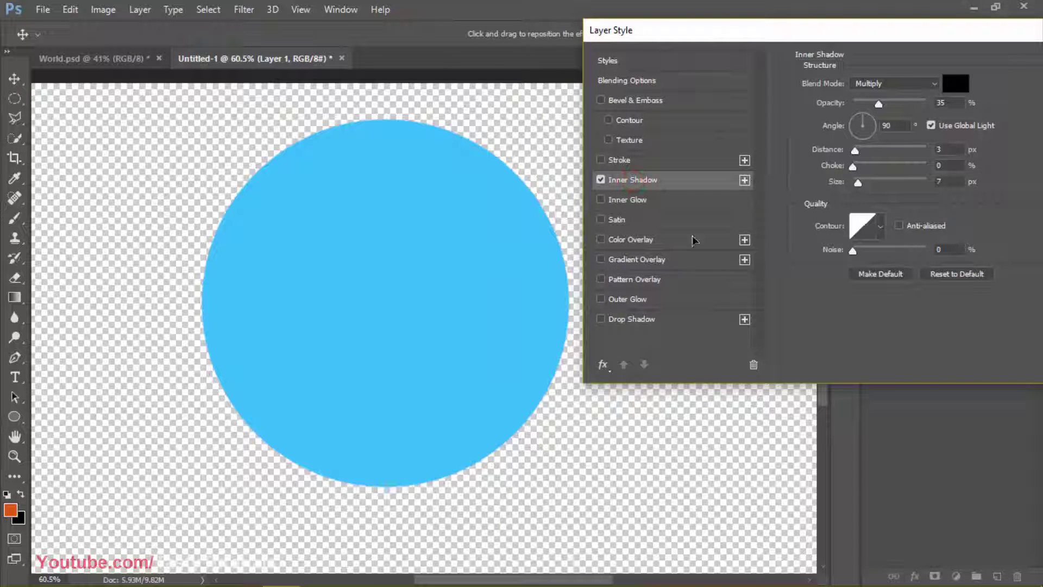
drag(807, 30, 481, 147)
click(778, 207)
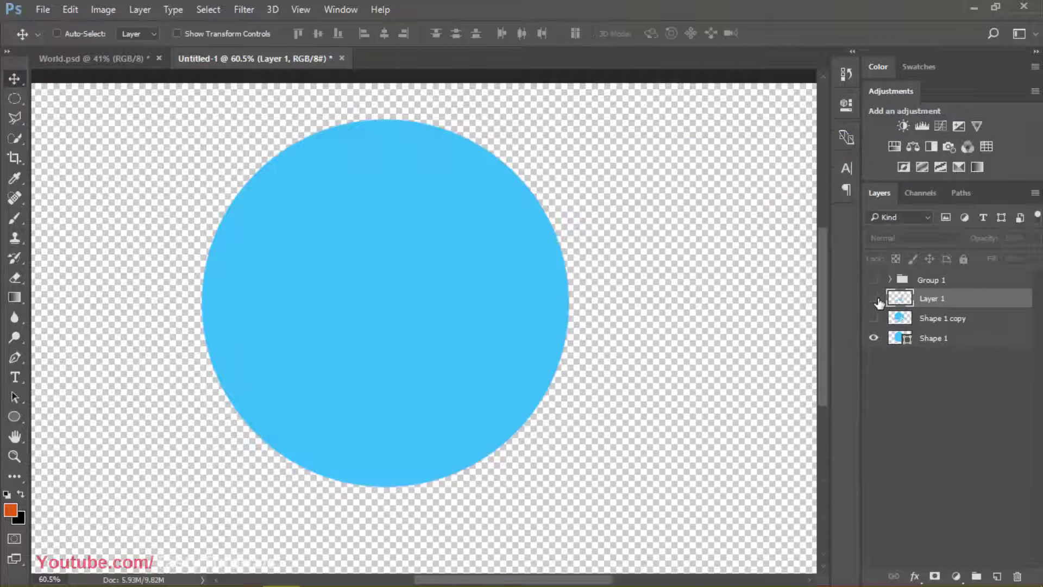
click(876, 298)
Step: Toggle the visibility of Shape 1 and Shape 1 copy to compare them with the stripes on Layer 1
click(875, 338)
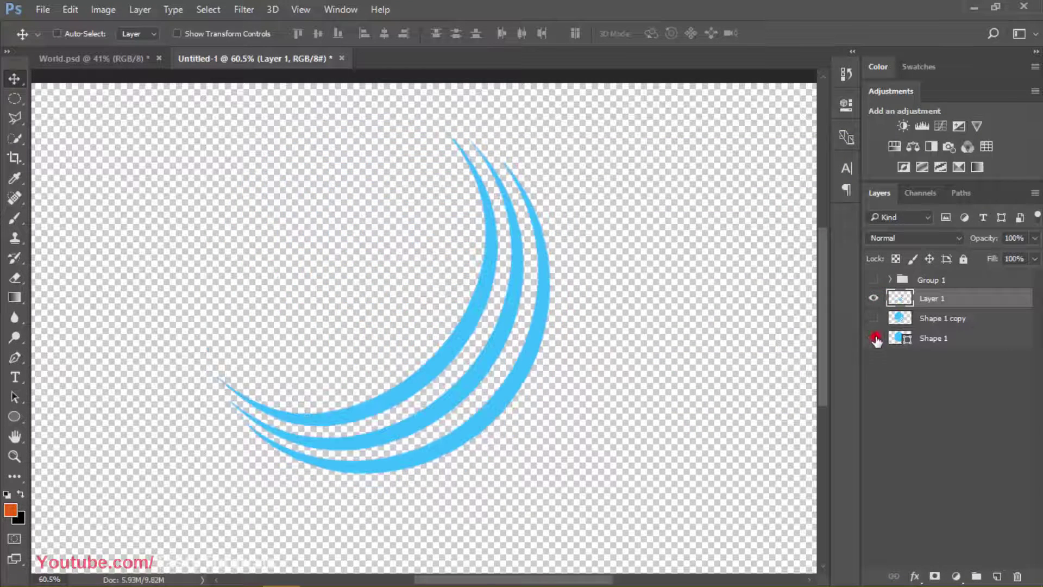
click(874, 338)
click(873, 317)
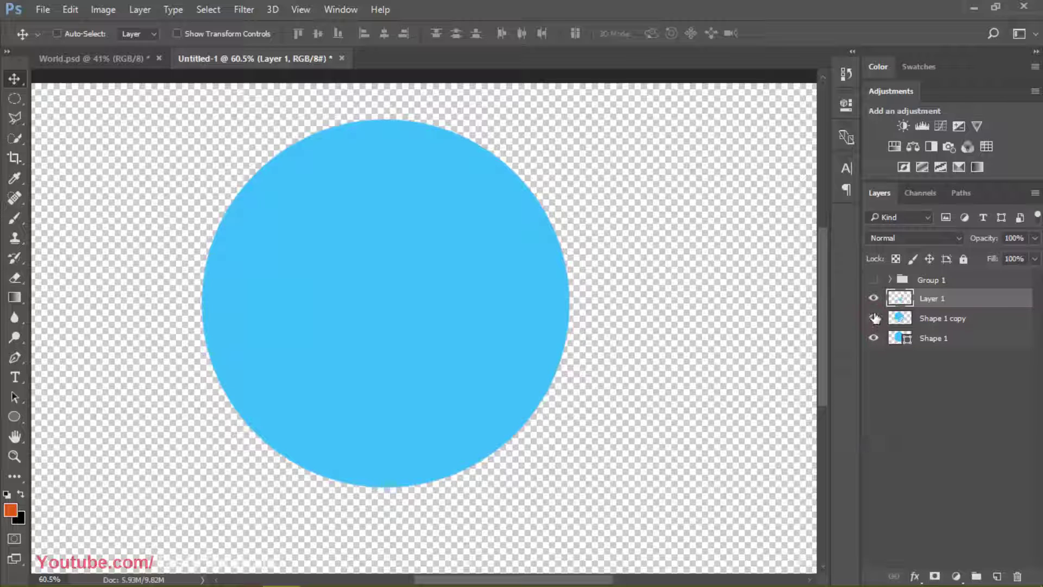
click(872, 318)
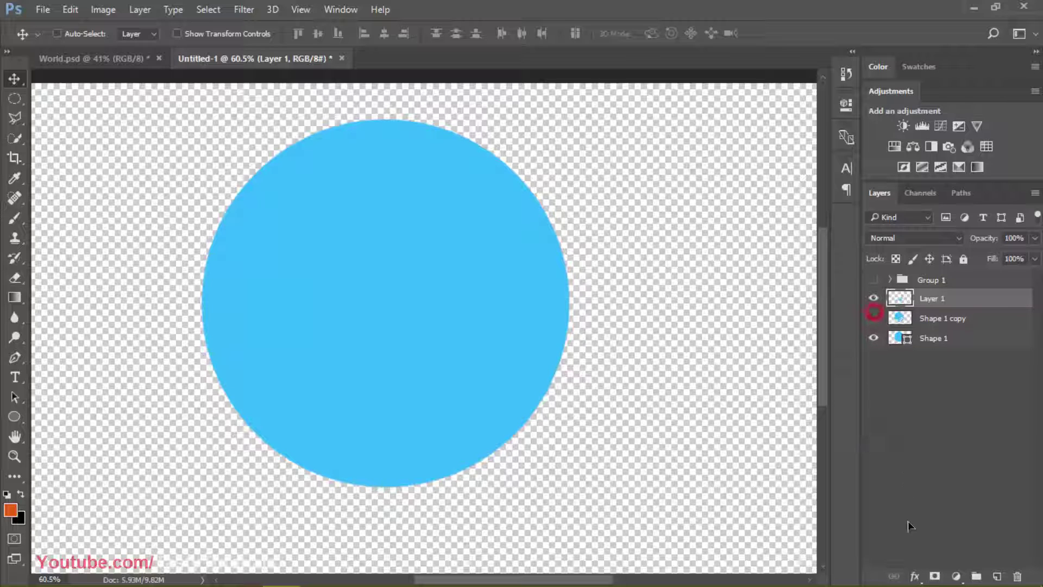
Step: Add an Inner Shadow layer style to Layer 1 and raise its opacity to 86%
click(914, 576)
click(957, 395)
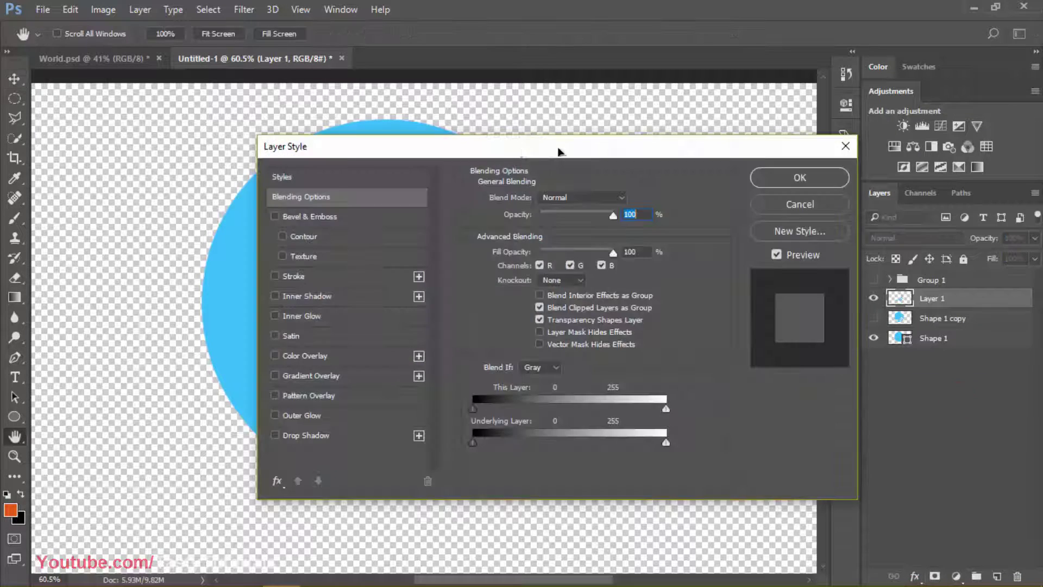
drag(511, 118, 839, 74)
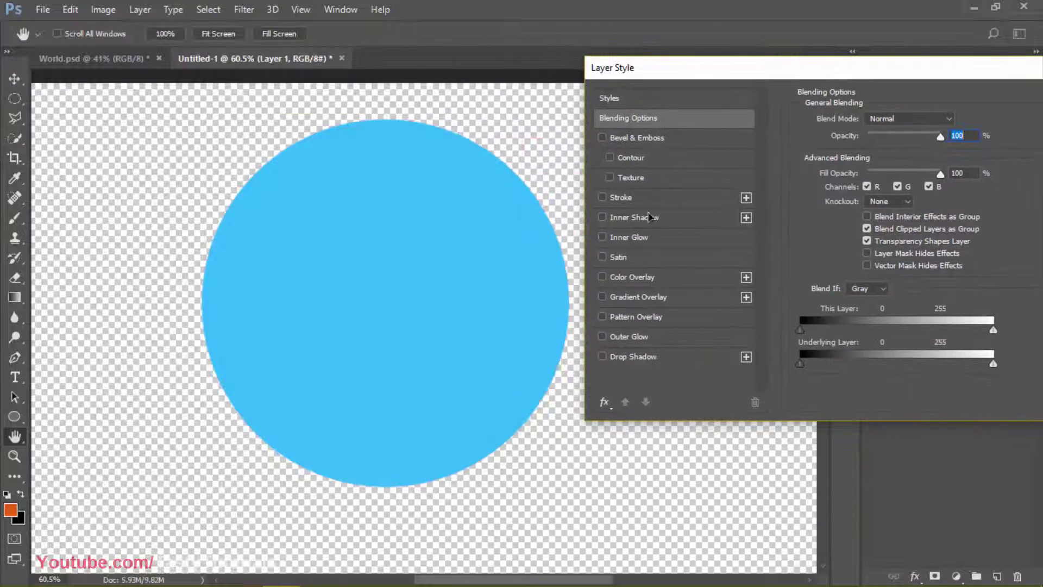
click(631, 217)
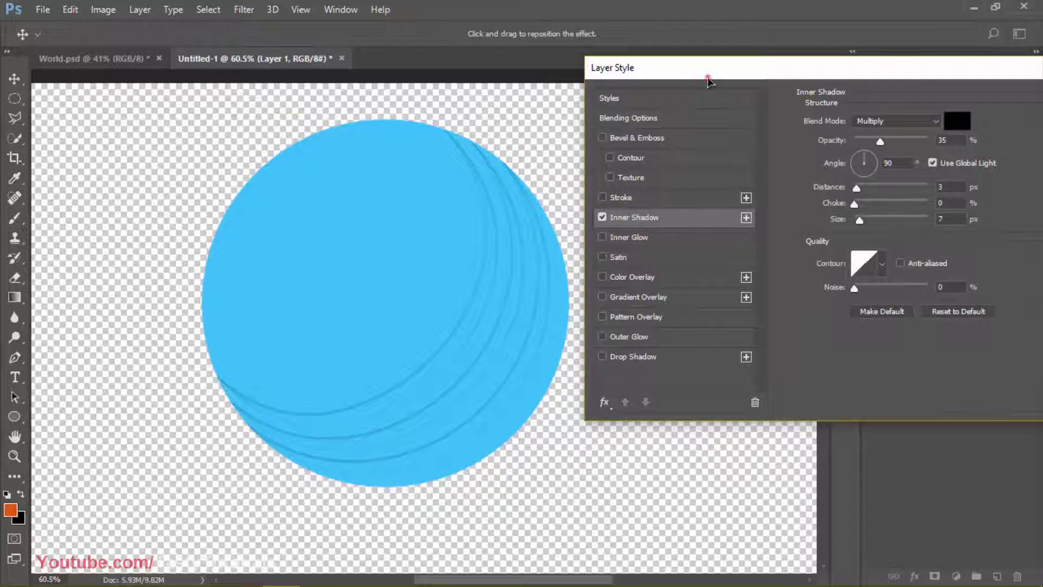
drag(705, 76, 674, 71)
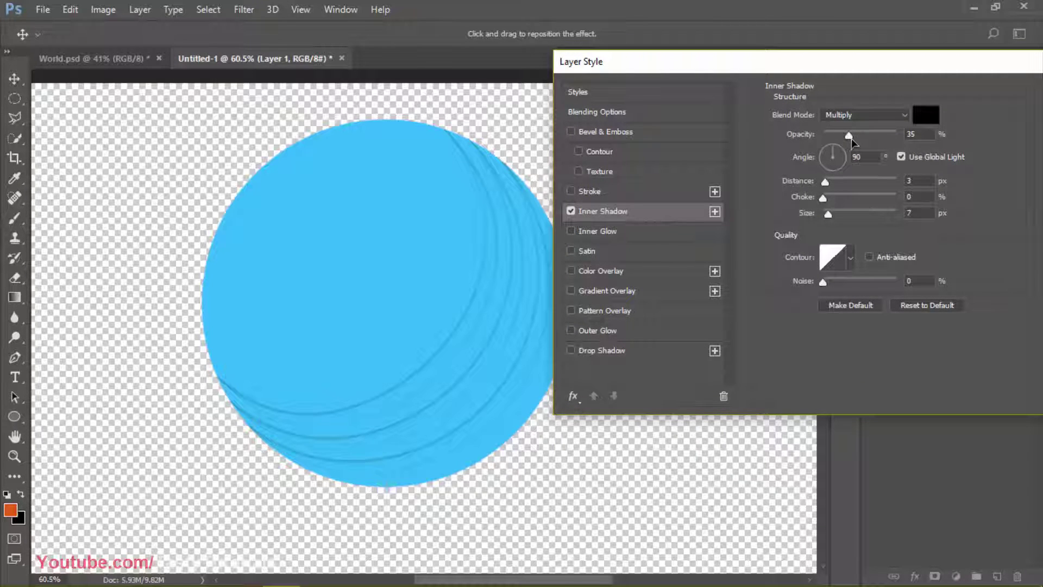
drag(851, 138, 895, 139)
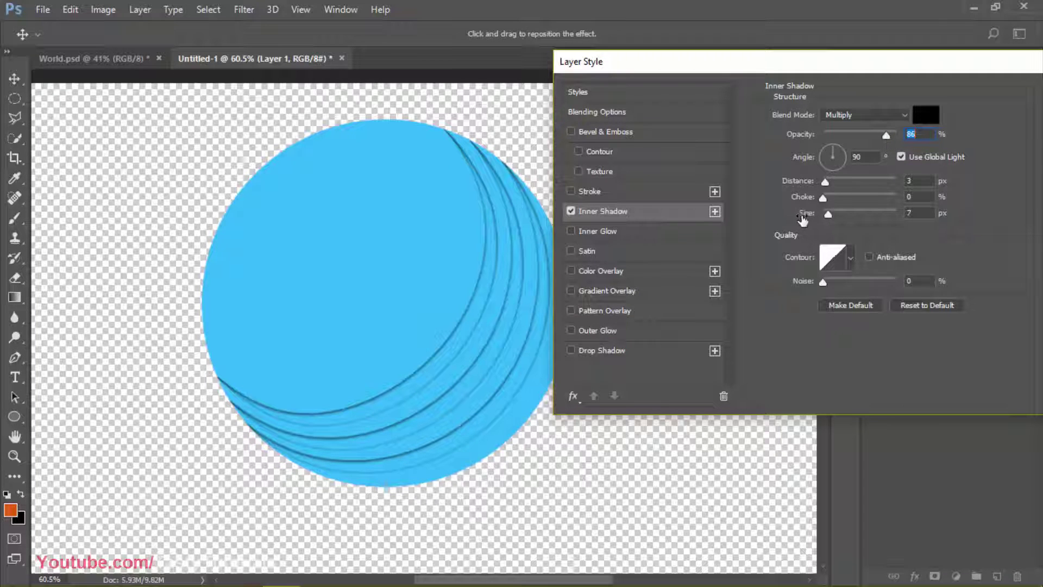
Step: Set the inner shadow's size to 16 px and distance to 4 px, and reduce its opacity
drag(829, 215, 826, 200)
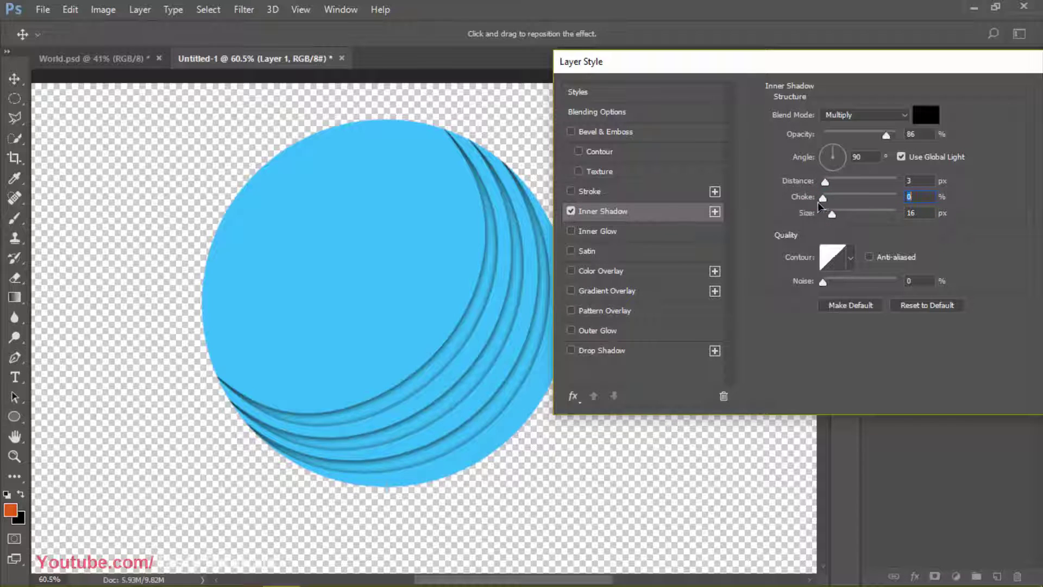
mouse_move(823, 212)
mouse_down()
mouse_move(829, 218)
mouse_move(829, 185)
mouse_move(832, 215)
mouse_up()
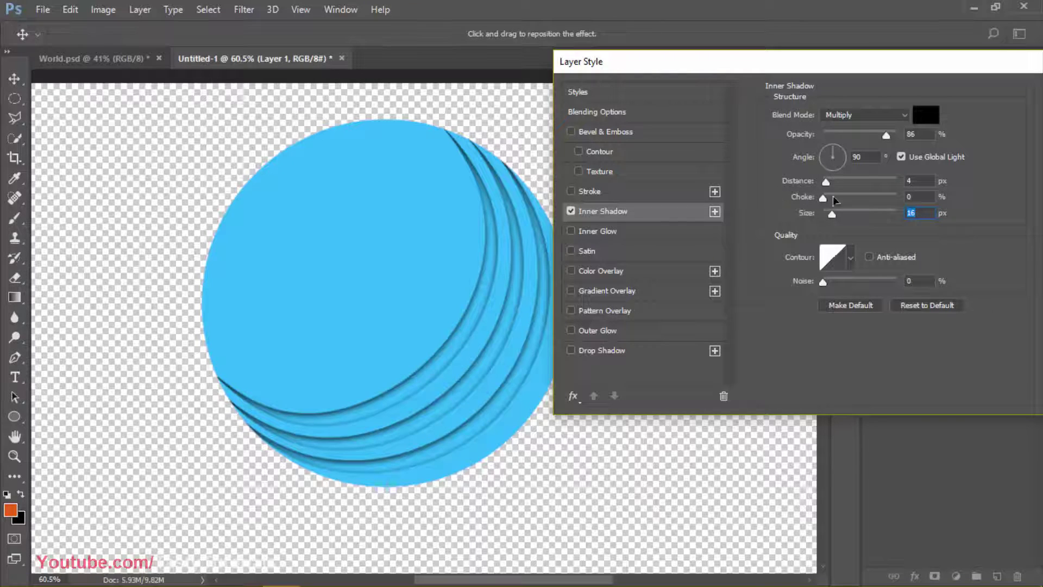
click(929, 215)
drag(887, 136, 865, 139)
click(917, 134)
Step: Enable a Drop Shadow on Layer 1 with 0% spread, 1 px size and the colour ffffff
click(601, 350)
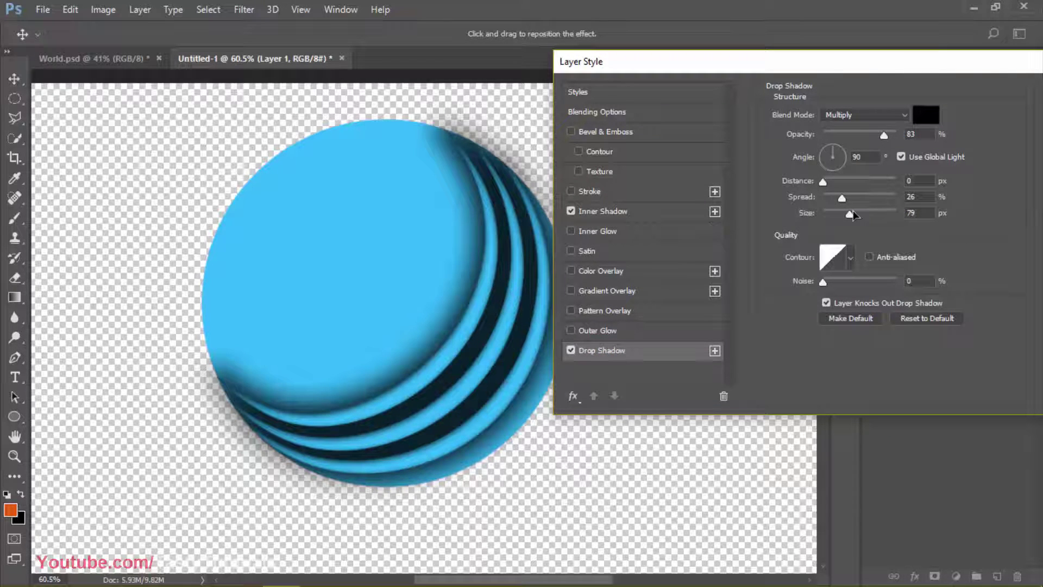
drag(850, 215, 826, 216)
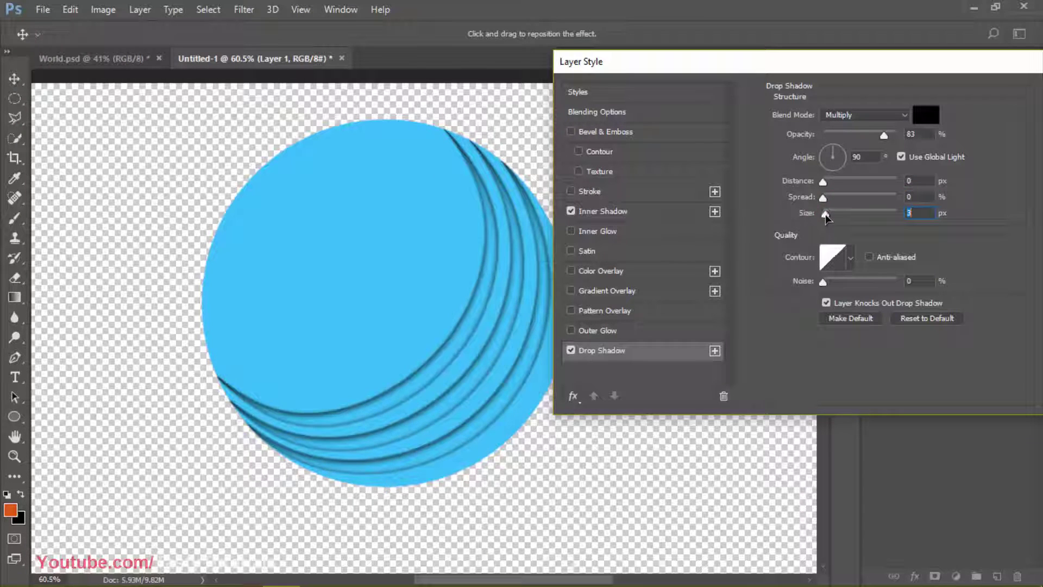
click(925, 114)
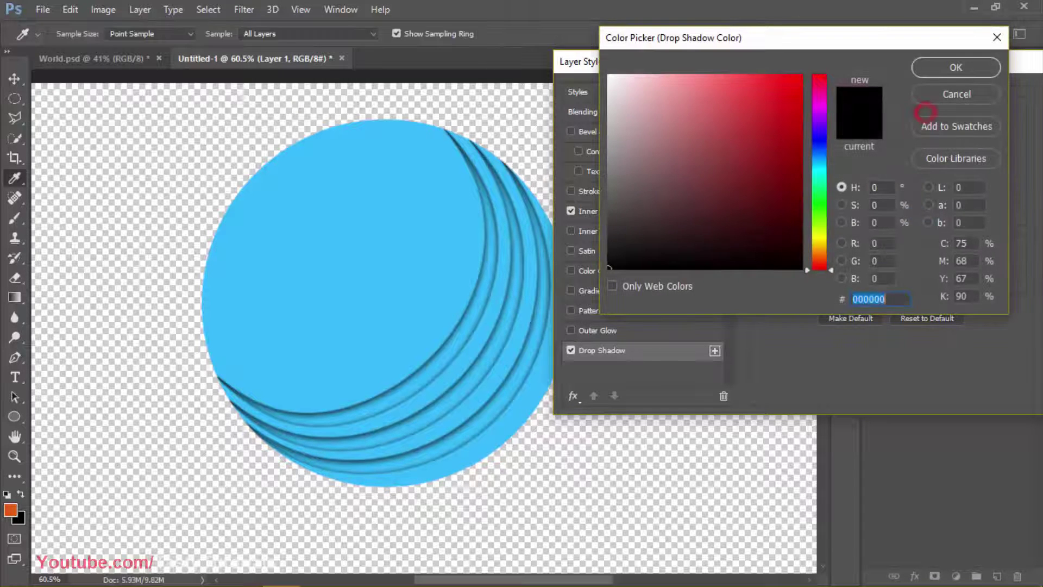
text(ffffff)
click(955, 68)
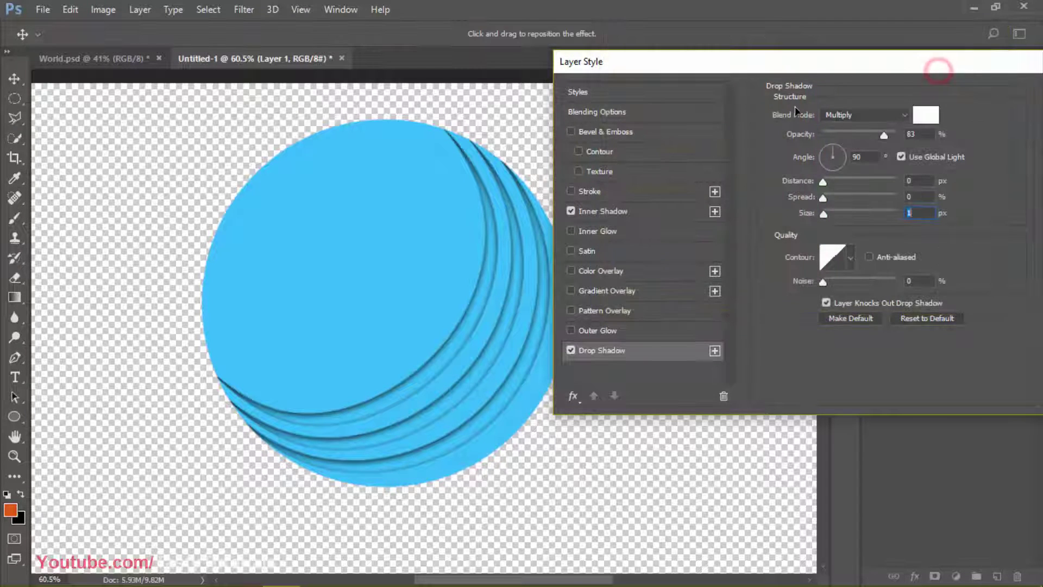
Step: Set the drop shadow's blend mode to Screen after trying Normal
click(842, 115)
click(844, 129)
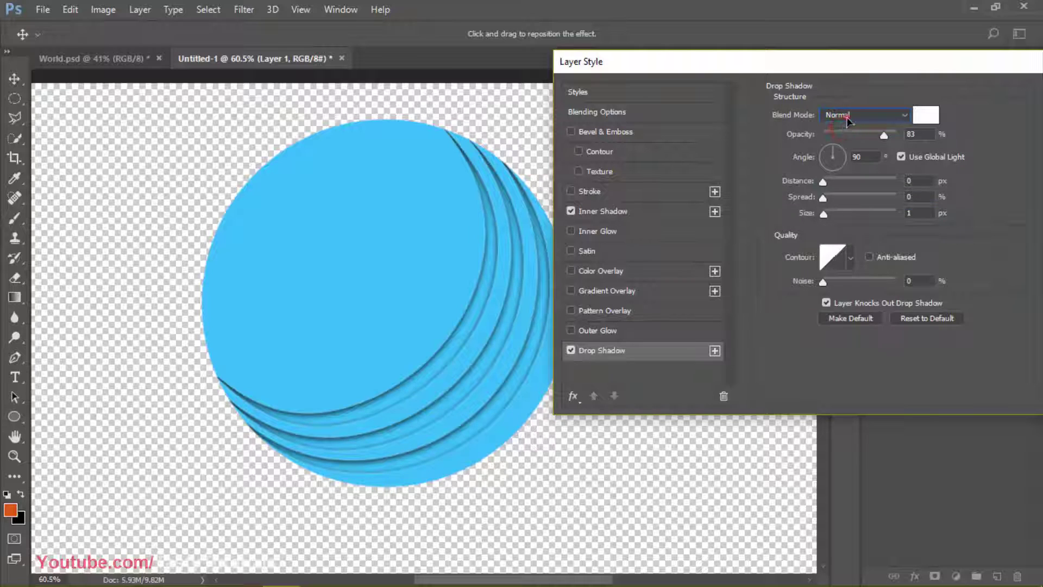
click(842, 115)
click(838, 220)
Step: Set the drop shadow's distance to 4 px to form thin highlights along the stripes
key(Up)
key(Up)
key(Up)
key(Up)
key(Up)
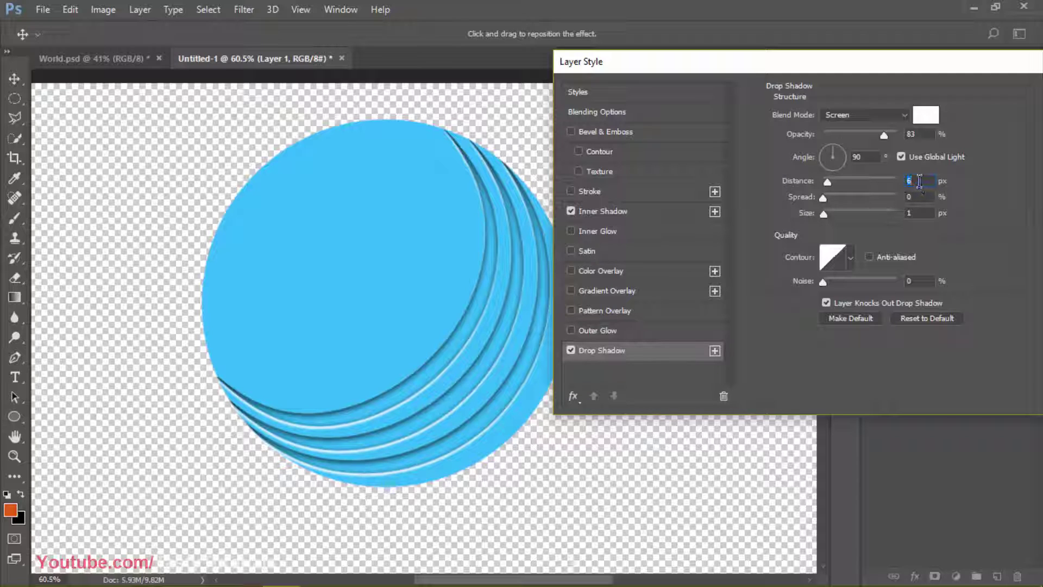
key(Down)
key(Down)
key(Down)
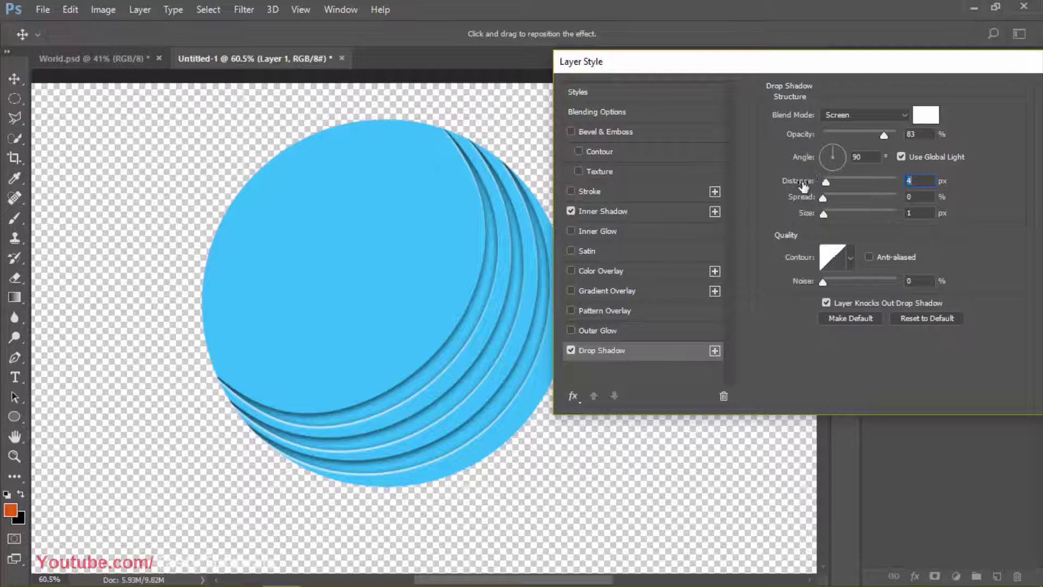
Step: Set the light angle to 135° and the drop shadow's size to 5 px
click(824, 152)
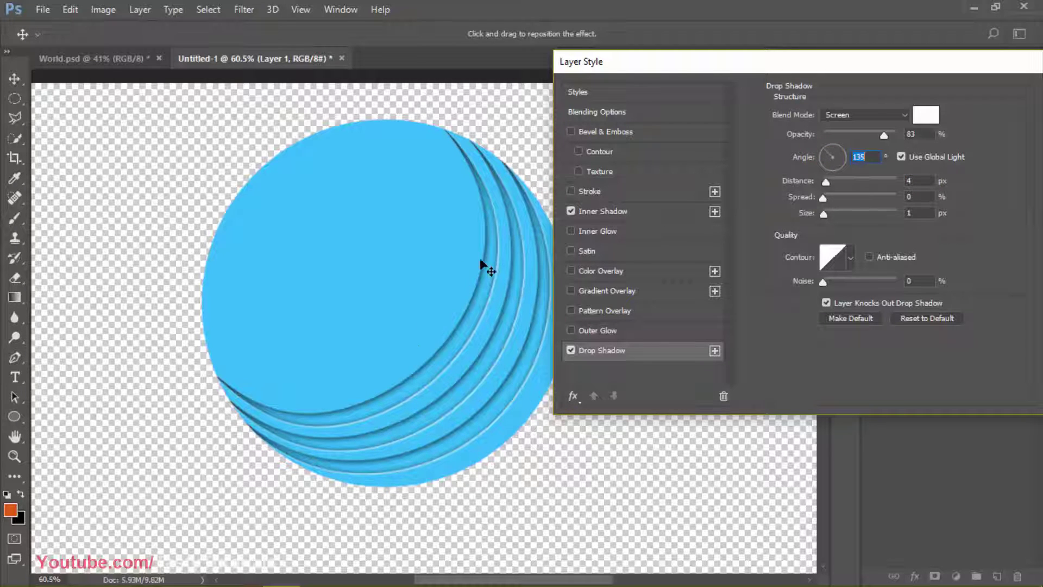
click(916, 213)
key(Up)
key(Up)
key(Up)
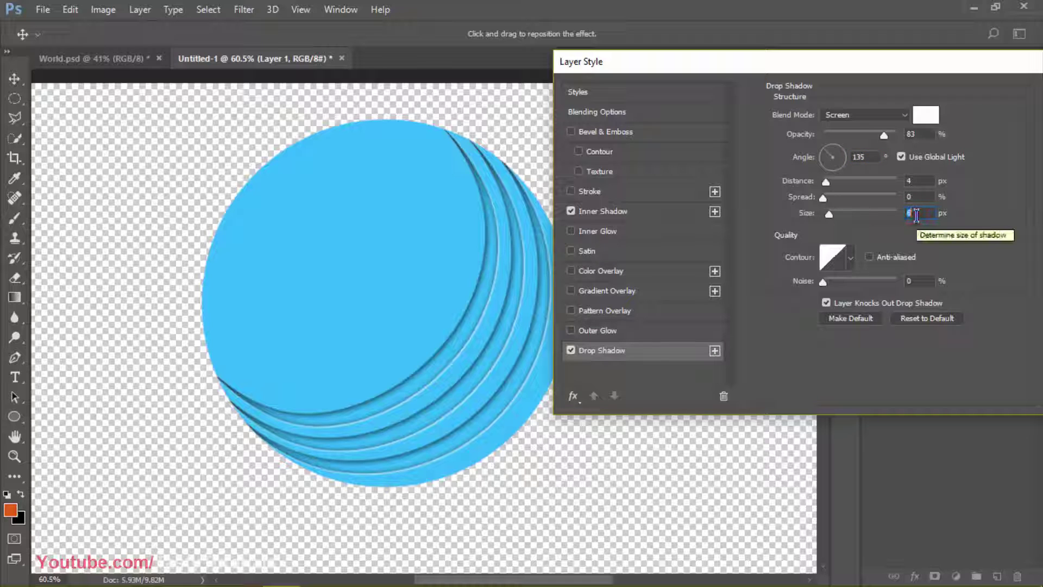
Step: Increase the drop shadow's spread to 22%
click(920, 202)
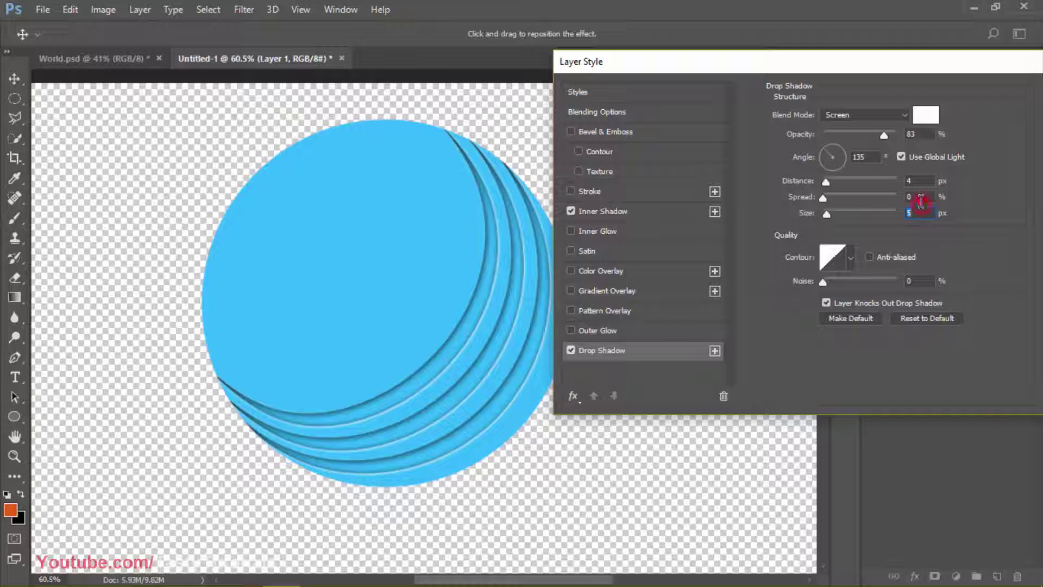
key(Up)
key(Up)
key(Up)
key(Up)
key(Up)
key(Up)
key(Up)
key(Up)
key(Up)
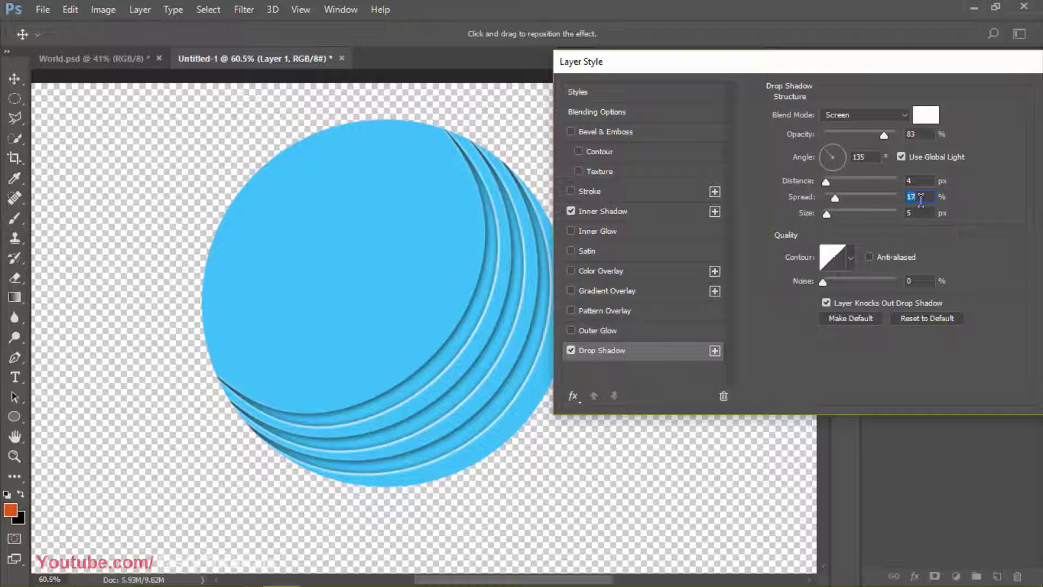
key(Up)
key(Up)
key(Up)
key(Up)
key(Up)
Step: Change the drop shadow to Overlay mode with 100% opacity, 17% spread and 4 px size
click(864, 115)
click(855, 263)
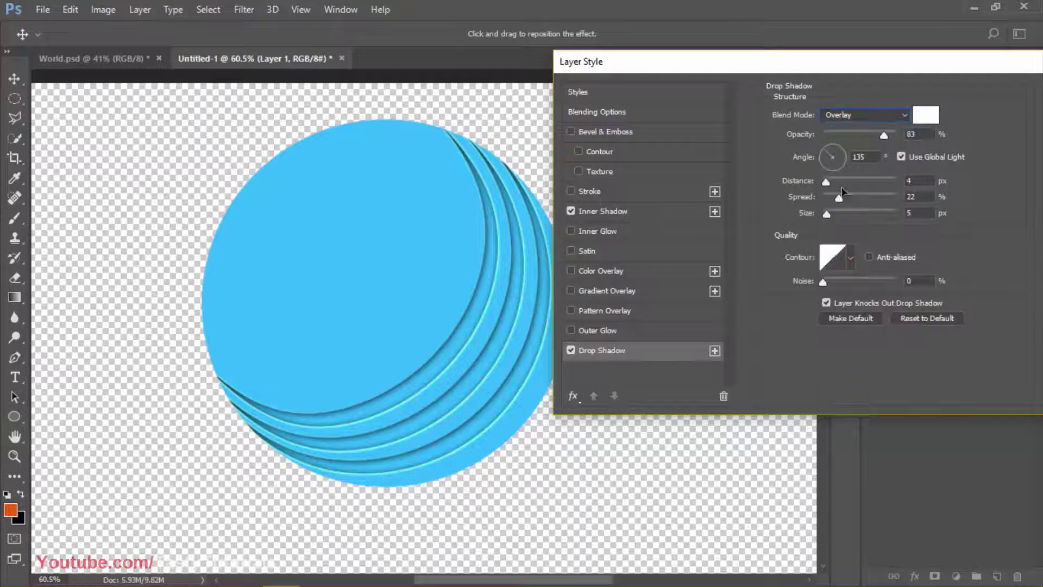
scroll(845, 116, down, 1)
scroll(846, 117, up, 1)
drag(884, 136, 887, 136)
click(916, 197)
scroll(917, 198, up, 4)
drag(828, 217, 826, 217)
mouse_move(842, 199)
mouse_down()
mouse_move(852, 204)
mouse_move(834, 203)
mouse_up()
Step: Try a second Drop Shadow in Soft Light mode, compare the stripes with and without it, and leave it disabled
click(714, 350)
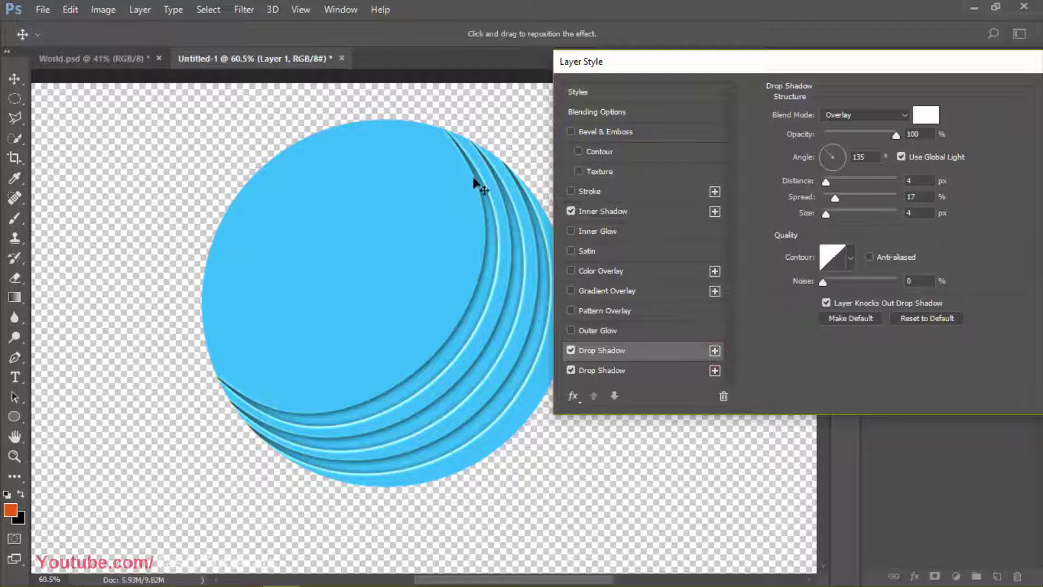
click(861, 111)
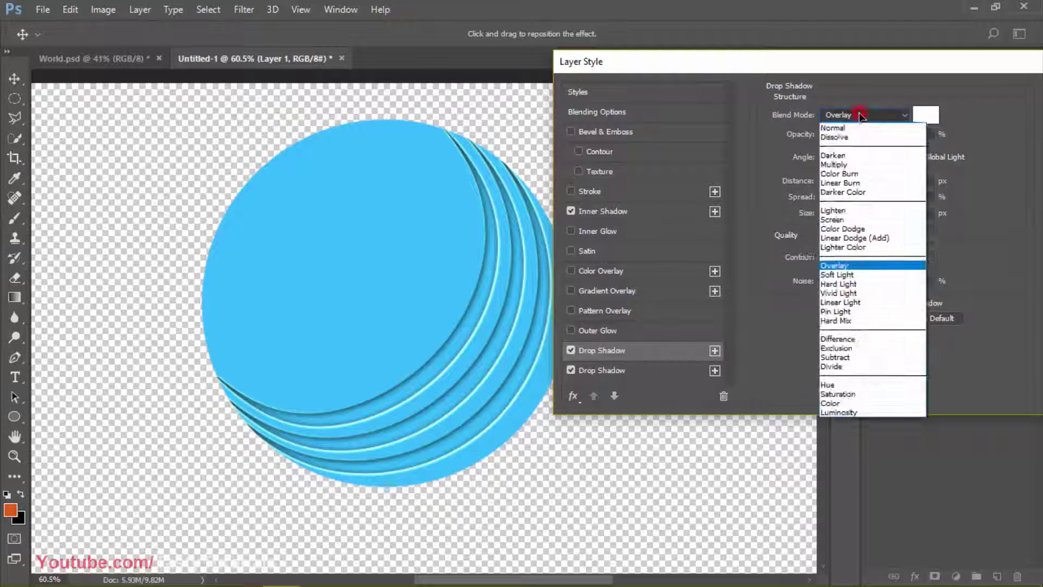
click(861, 110)
scroll(862, 114, down, 1)
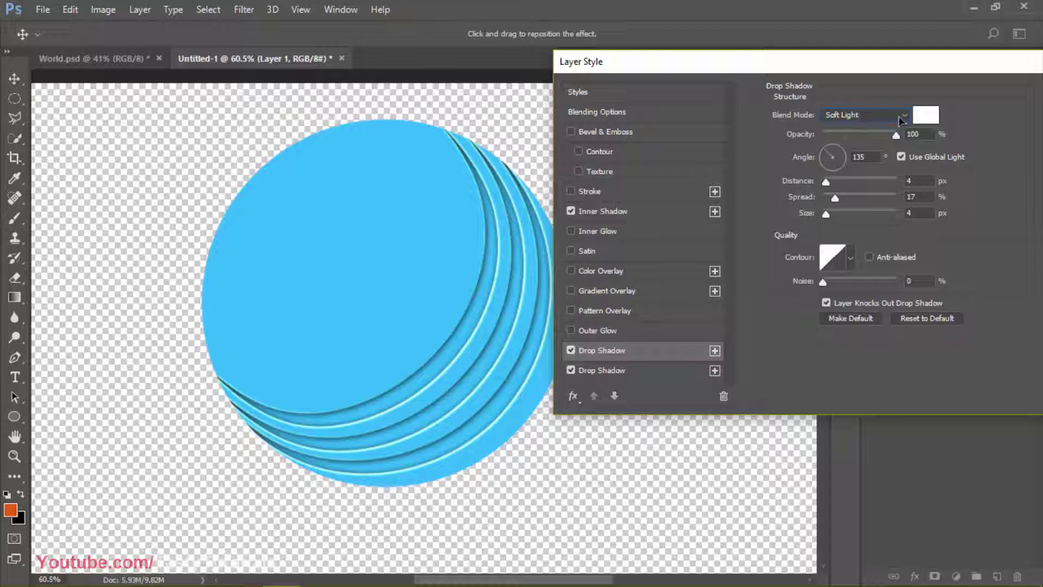
click(570, 350)
click(570, 350)
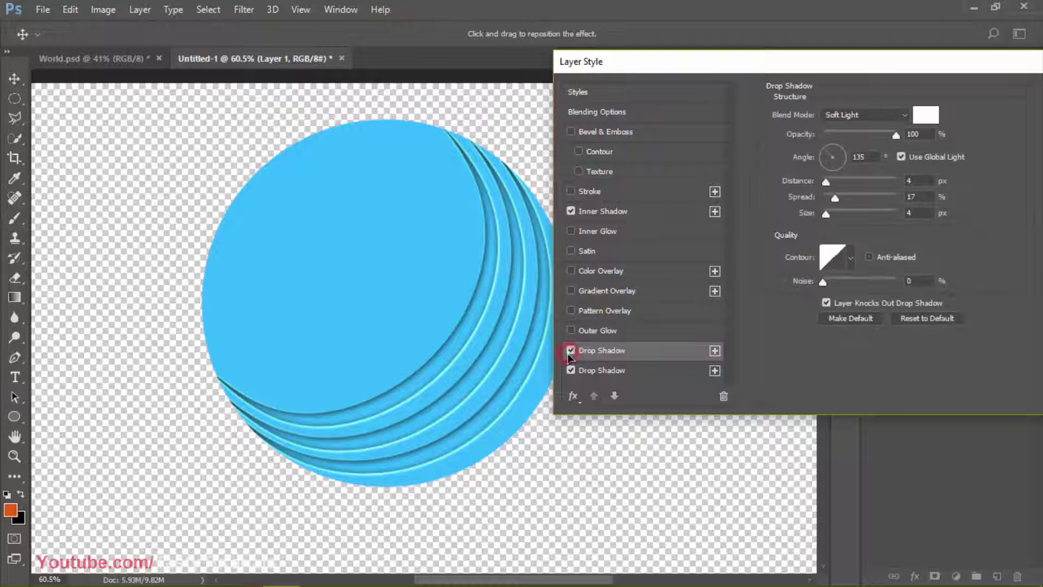
click(570, 351)
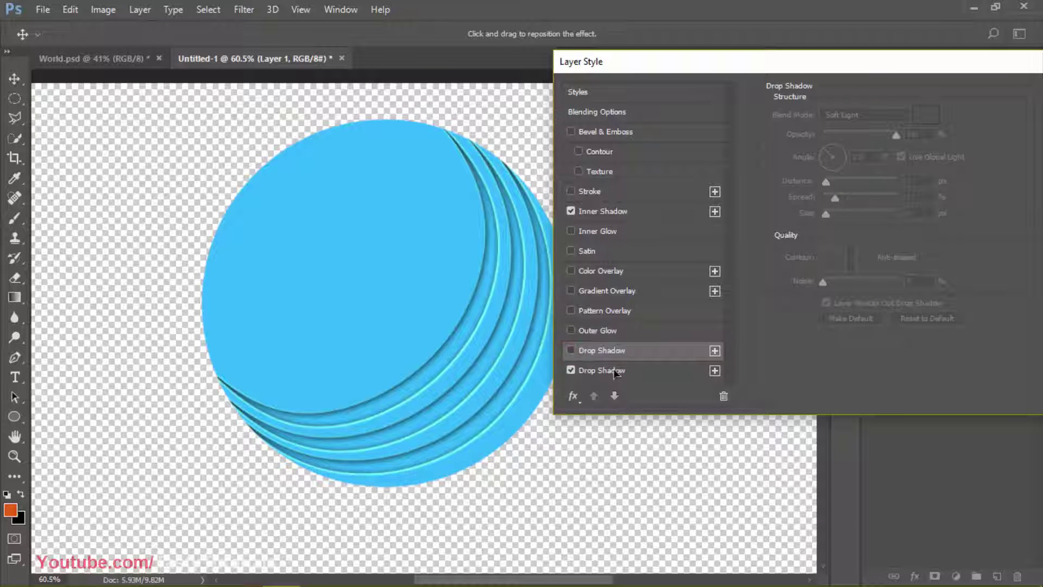
Step: Apply the shadow styles to Layer 1 and collapse its effects list
drag(848, 60, 762, 71)
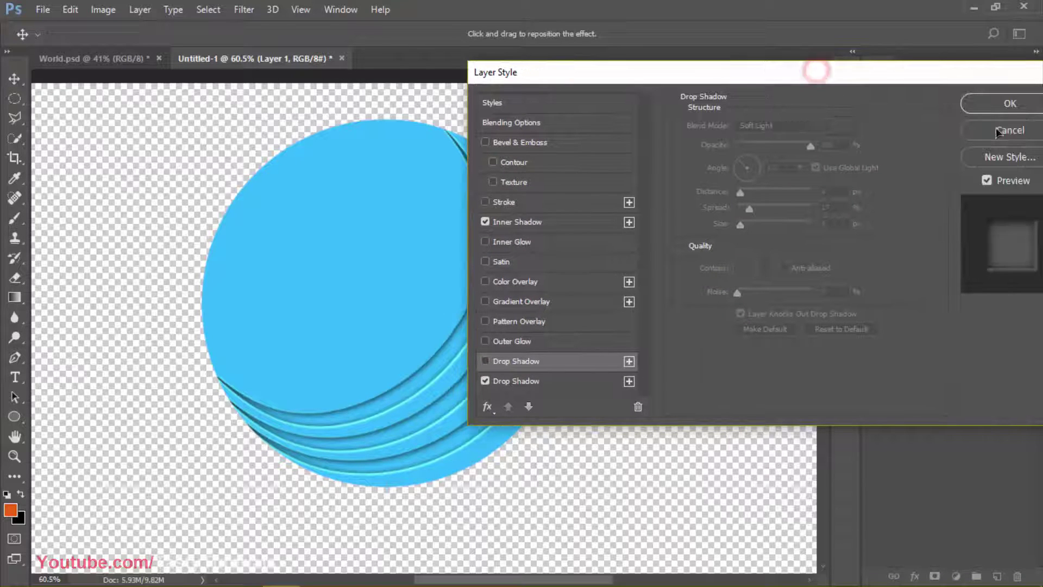
click(1007, 108)
scroll(363, 301, up, 3)
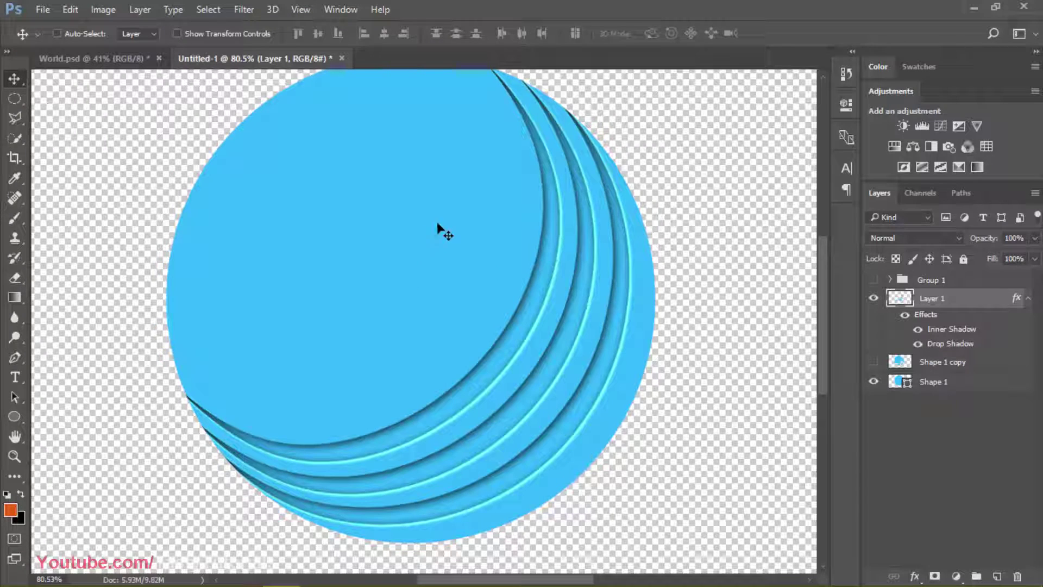
click(1028, 298)
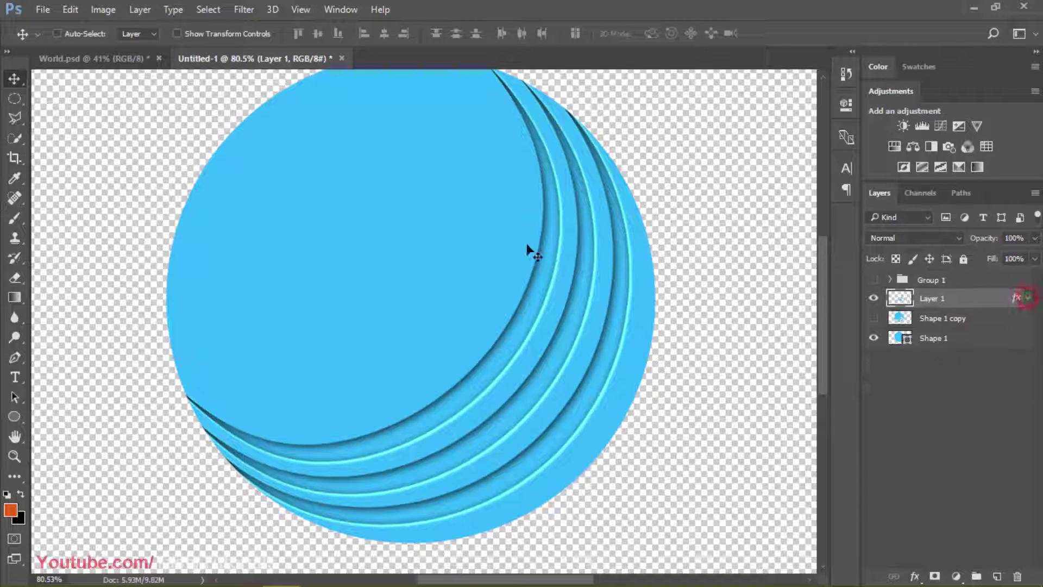
scroll(443, 266, down, 2)
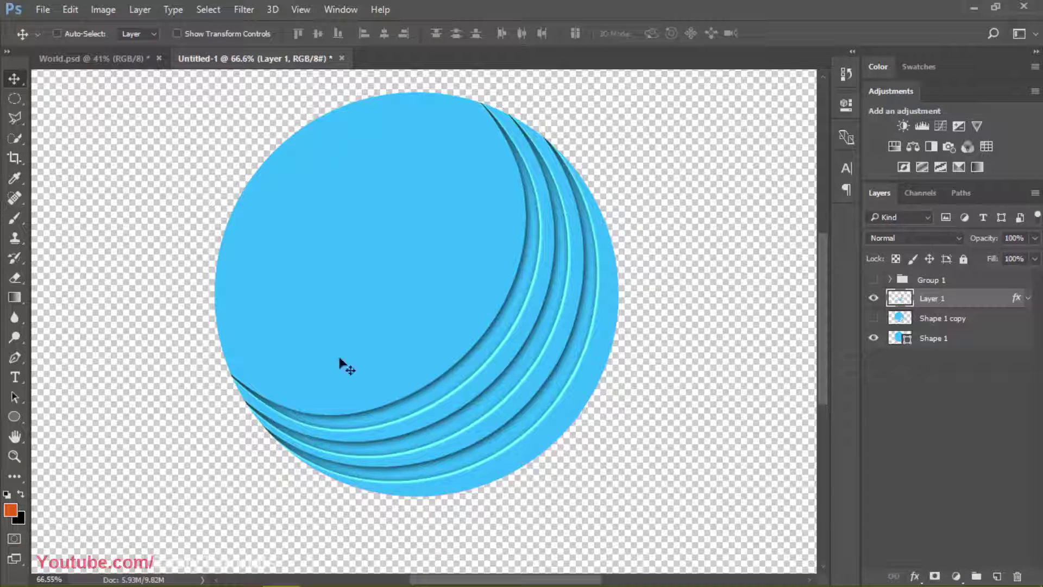
Step: Show Shape 1 copy, make it the active layer, and add a Gradient Overlay to it
click(950, 340)
click(873, 318)
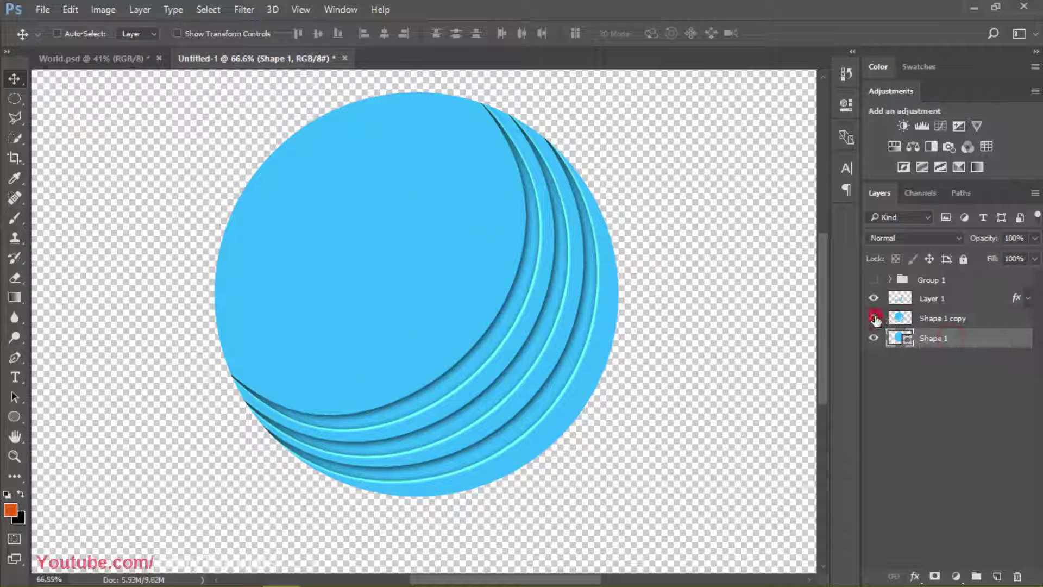
click(963, 319)
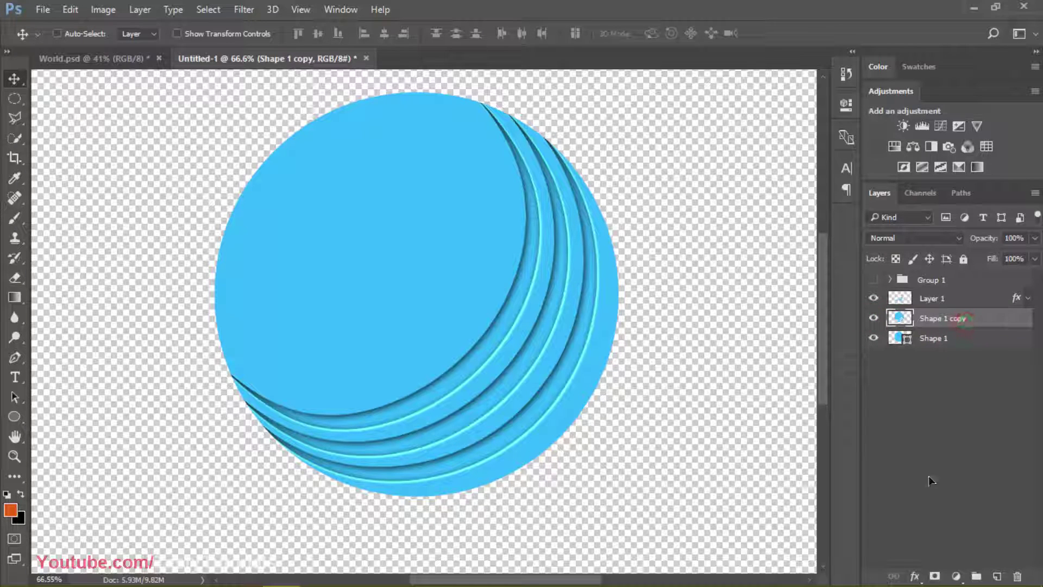
click(914, 576)
click(950, 392)
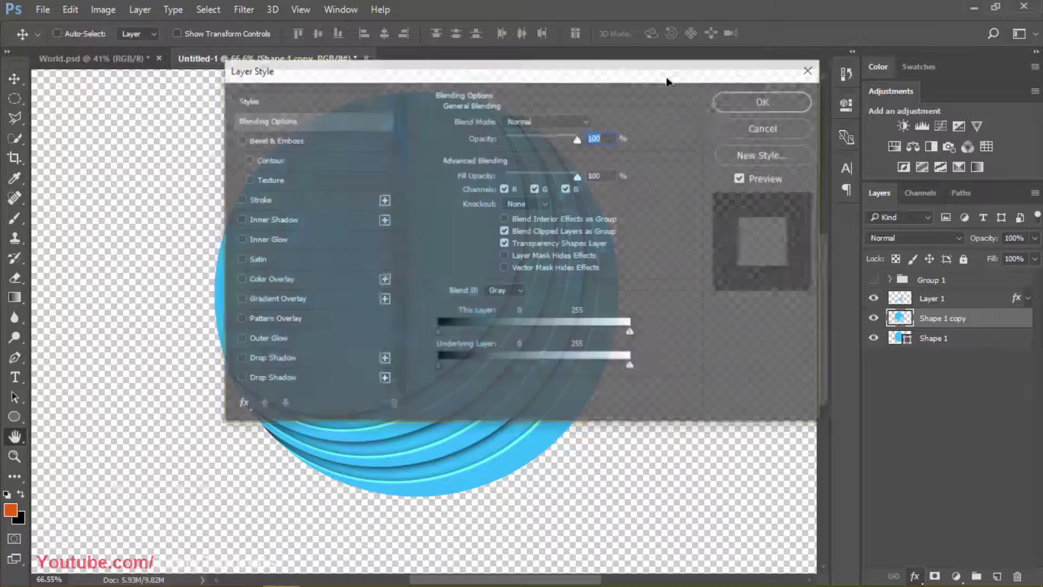
drag(610, 70, 947, 52)
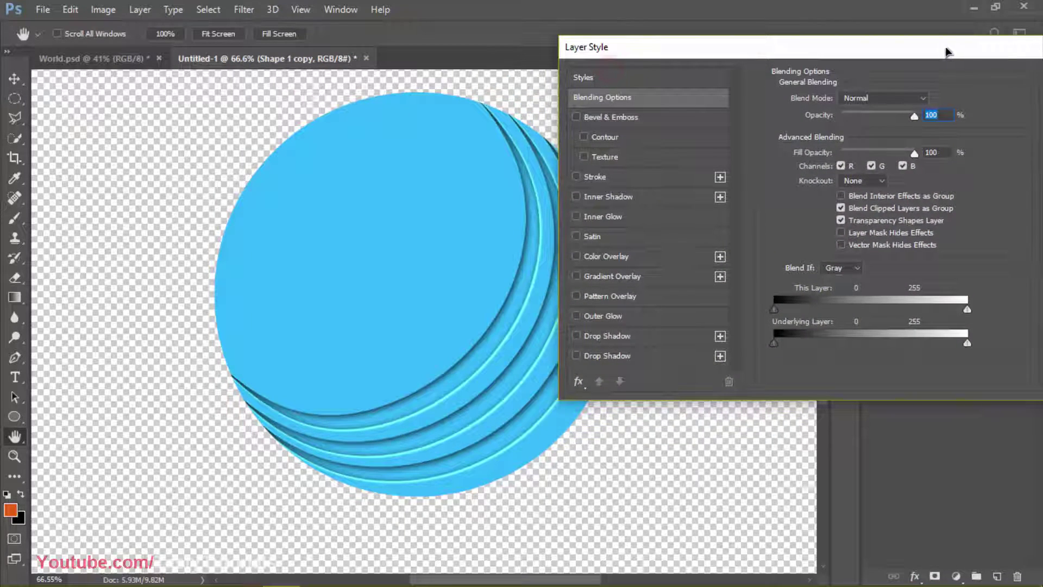
click(617, 277)
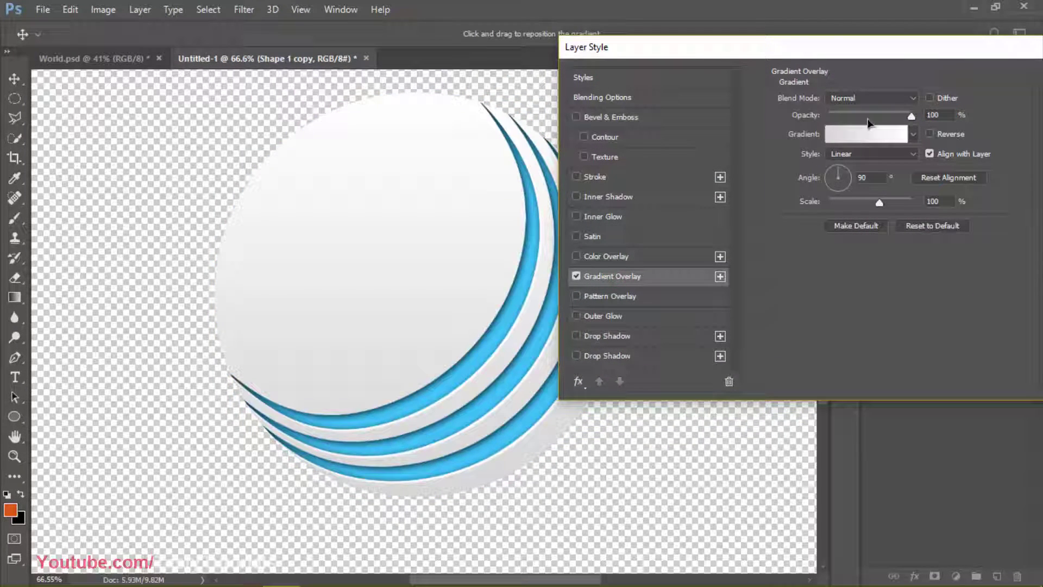
Step: Make the Gradient Overlay on Shape 1 copy Radial and set its angle to 0°
click(842, 156)
click(842, 155)
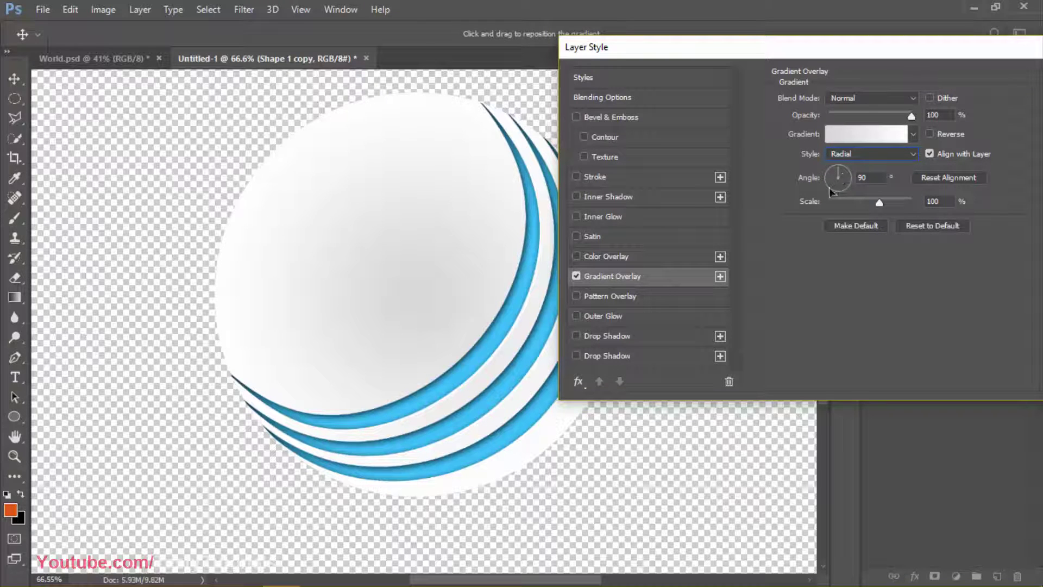
drag(849, 180, 861, 178)
Step: Base the gradient on the Foreground to Background preset, sample stripe blue and darker blue for its stops, and move its centre toward the circle's upper left
click(865, 134)
drag(491, 71, 755, 72)
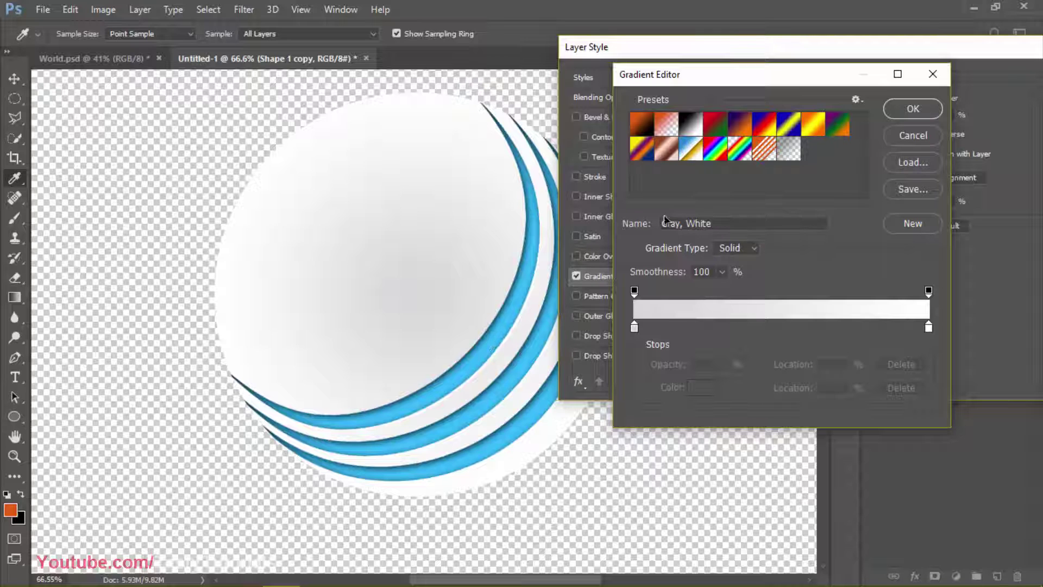
click(641, 127)
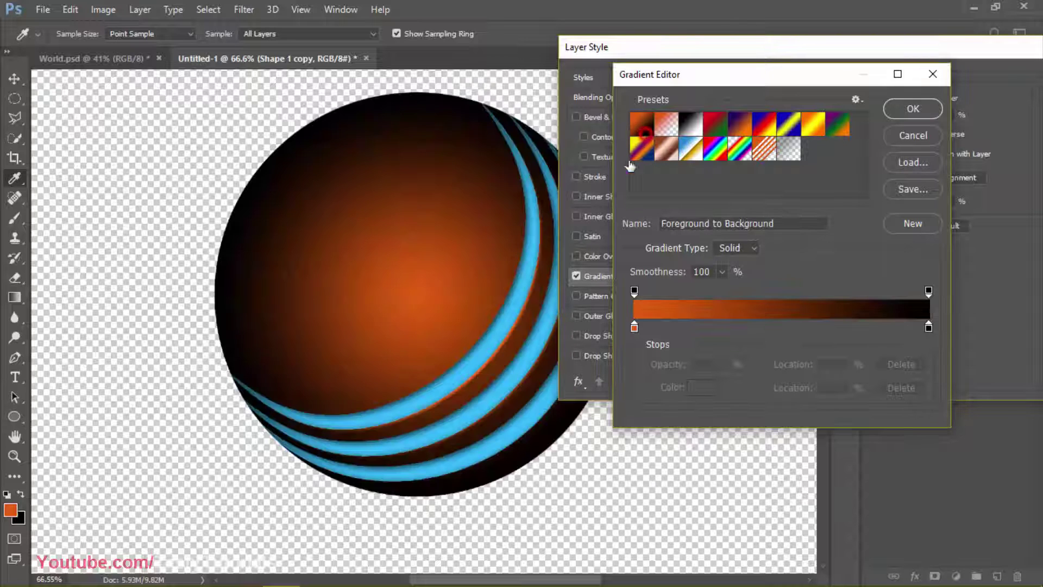
click(634, 327)
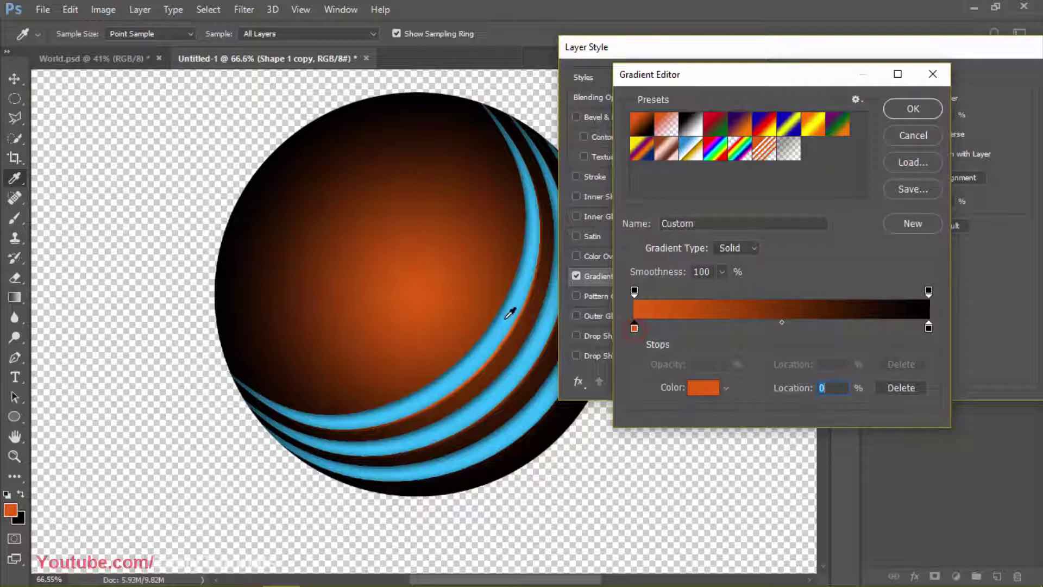
click(502, 324)
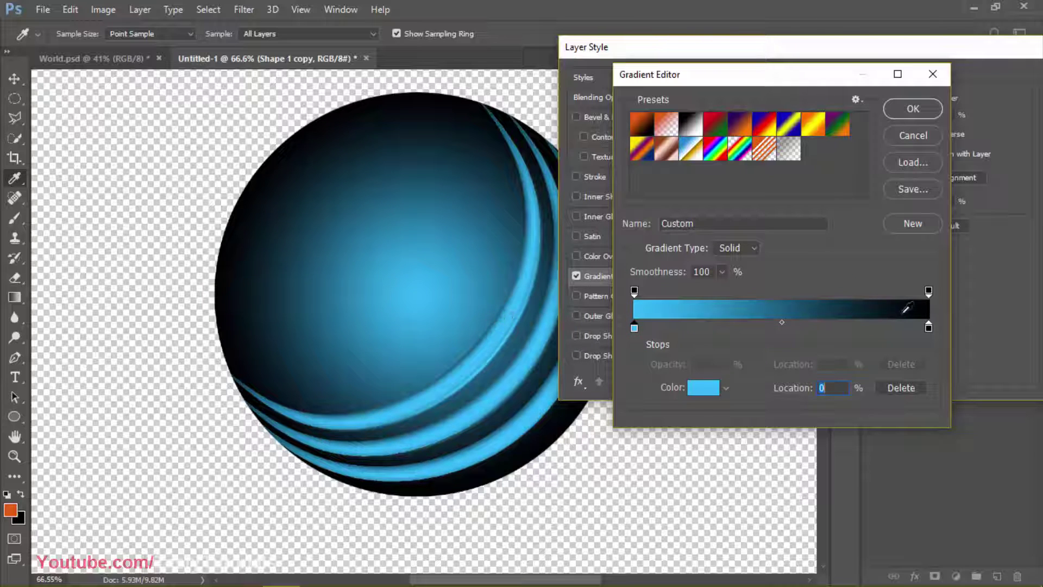
click(928, 328)
click(783, 305)
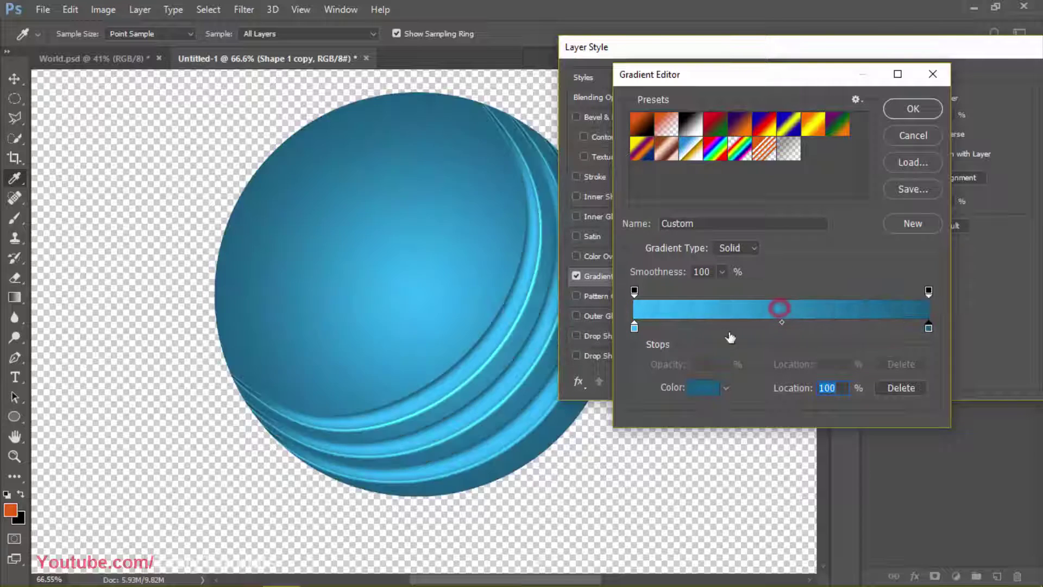
click(911, 108)
drag(416, 273, 368, 190)
Step: Try a white highlight at the gradient's start by repositioning, removing and recolouring its stops, including a #fcfcfc stop
click(869, 136)
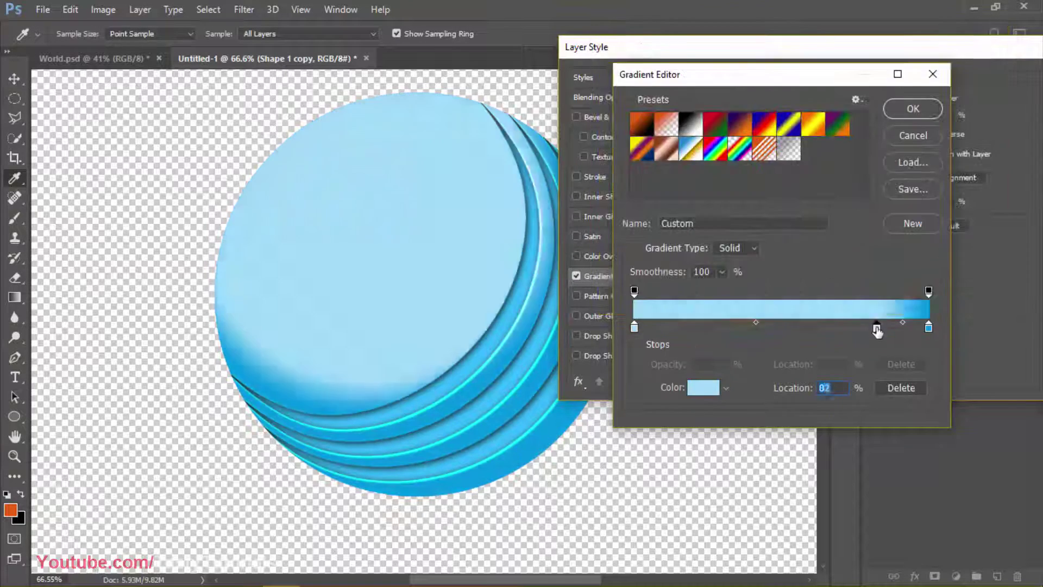
drag(878, 328, 691, 328)
key(Delete)
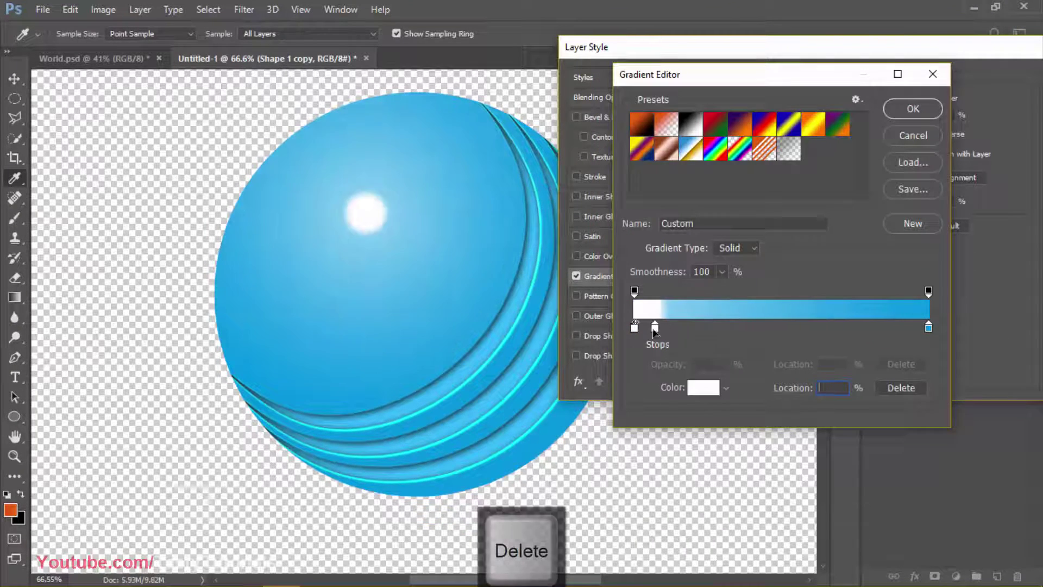
click(650, 327)
key(ctrl+z)
double_click(634, 328)
click(347, 228)
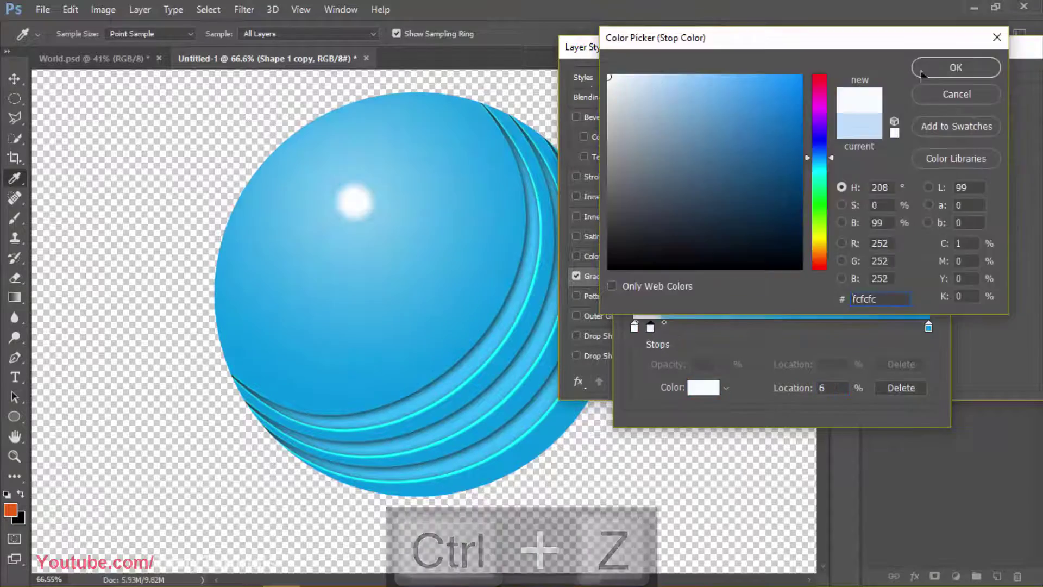
click(956, 68)
key(ctrl+z)
key(ctrl+z)
key(Delete)
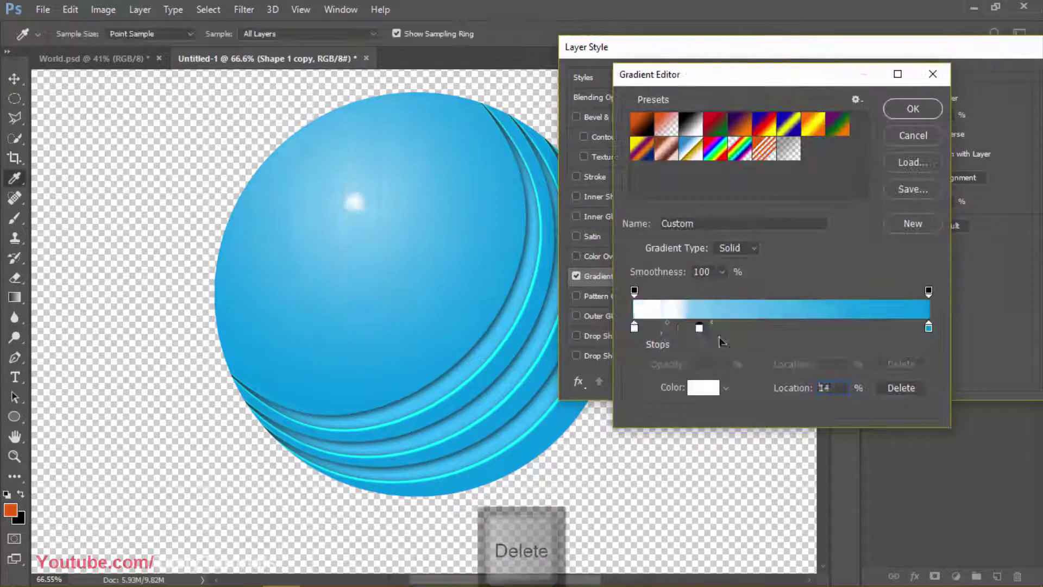
Step: Place the gradient's near-white start stop at 4%, set the midpoint to 37%, and accept the gradient
double_click(634, 328)
click(673, 84)
click(922, 68)
key(ctrl+z)
key(ctrl+z)
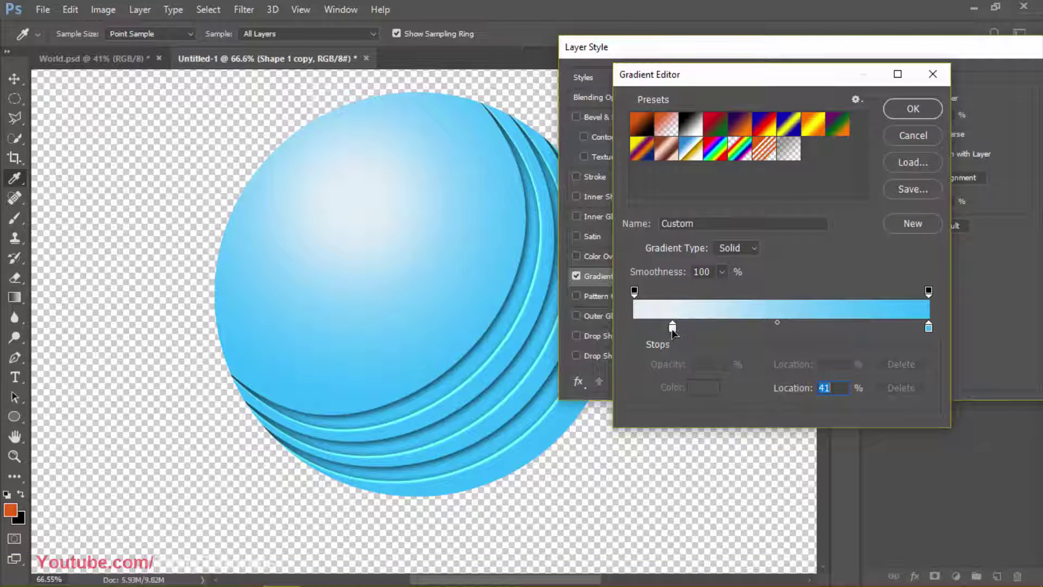
drag(673, 328, 652, 331)
mouse_move(762, 324)
mouse_down()
mouse_move(735, 326)
mouse_move(750, 323)
mouse_up()
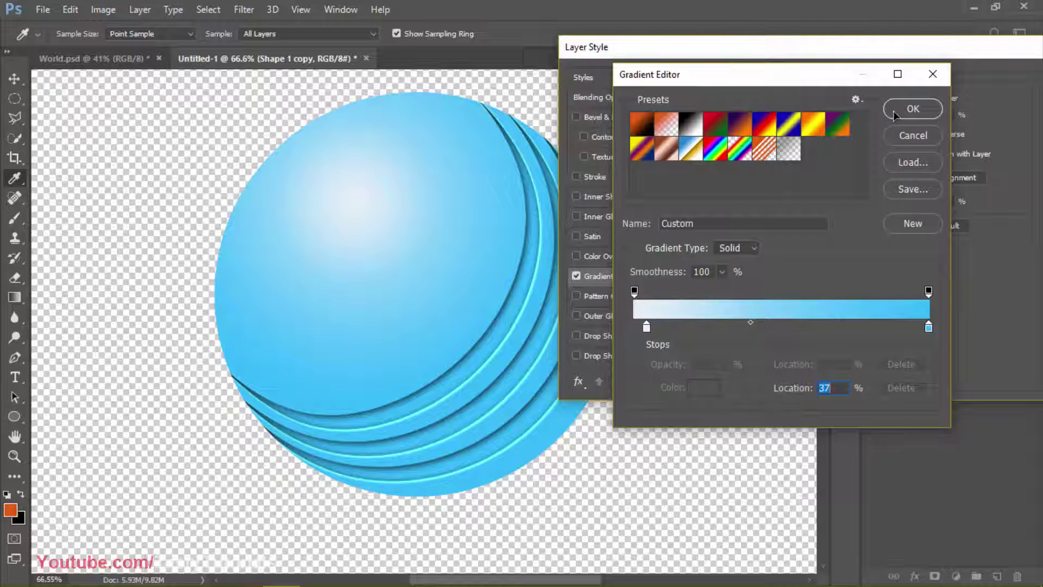
click(912, 109)
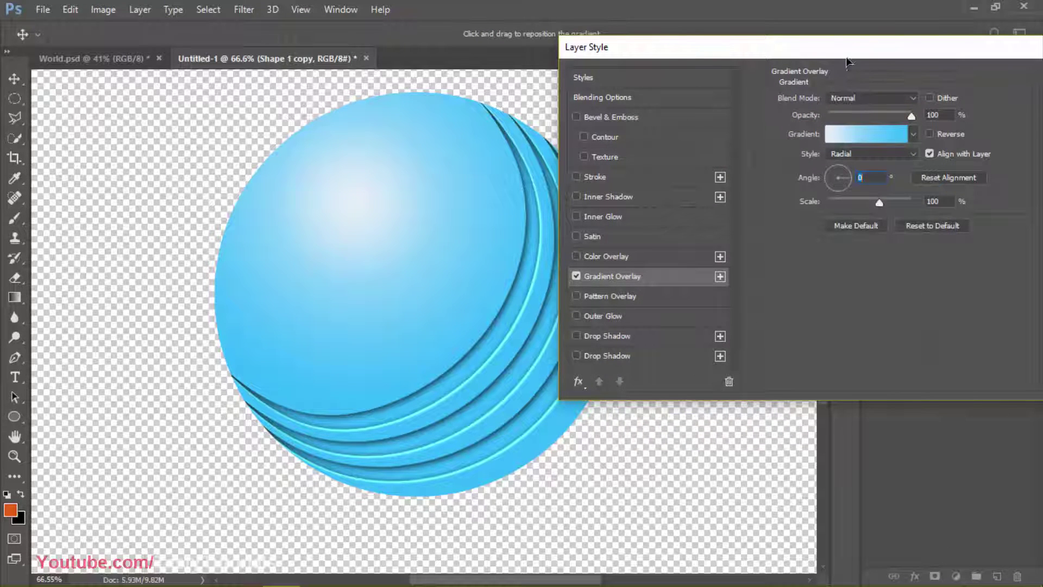
Step: Change the gradient's start stop colour to #aadbf7 and apply the Gradient Overlay to Shape 1 copy
drag(845, 50, 831, 60)
click(841, 138)
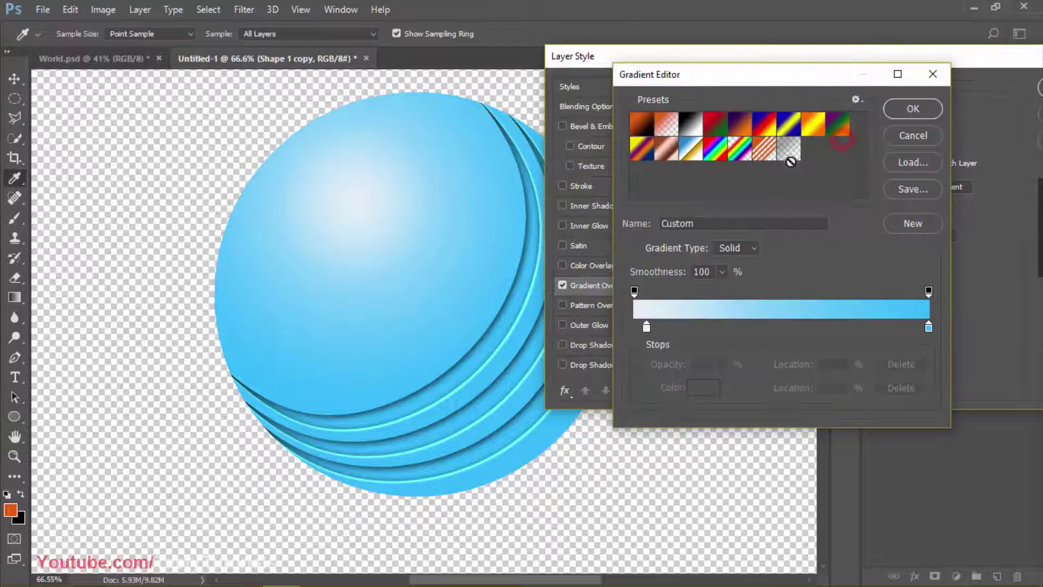
click(646, 328)
double_click(646, 327)
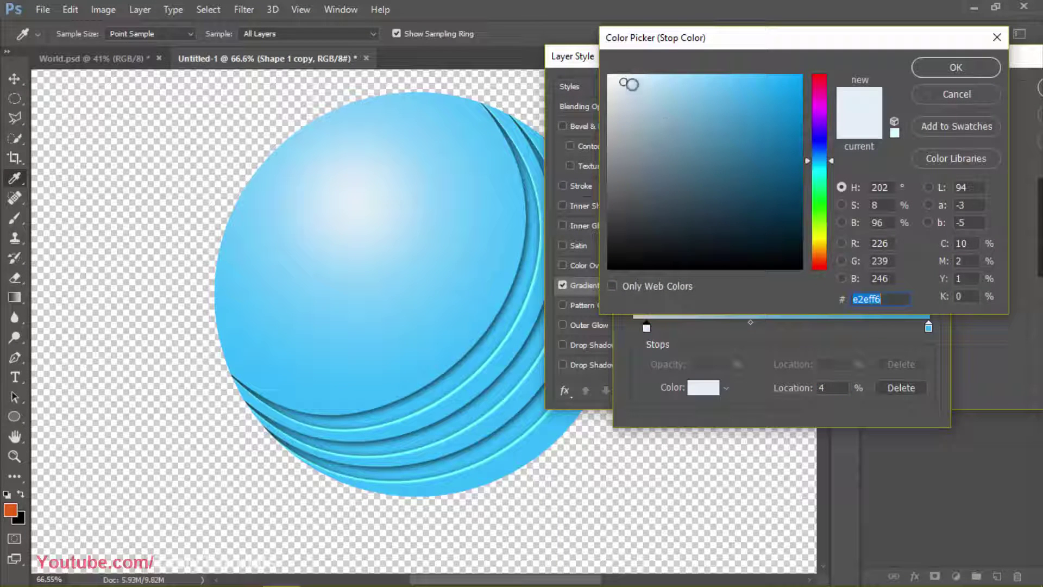
drag(630, 85, 674, 80)
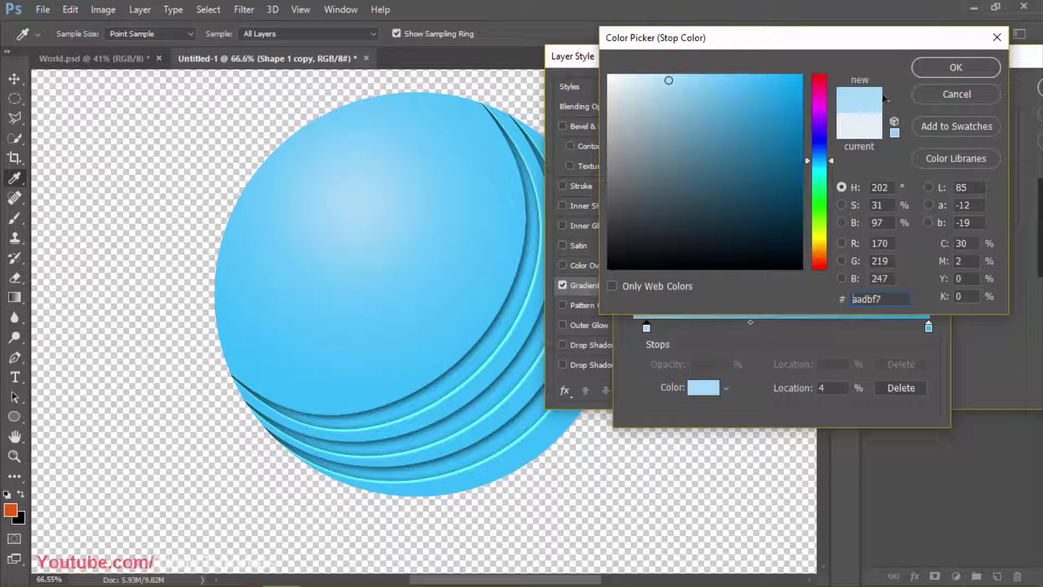
click(927, 72)
click(912, 108)
drag(970, 57, 880, 63)
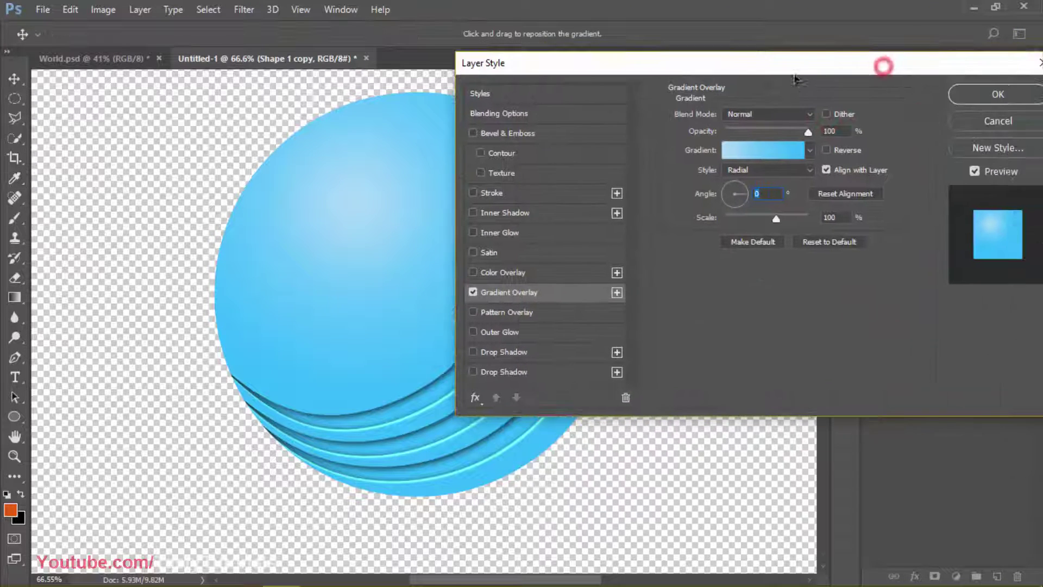
click(1014, 101)
Step: Set Layer 1's Inner Shadow size to 13 px and its Drop Shadow spread to 0%
scroll(467, 400, up, 5)
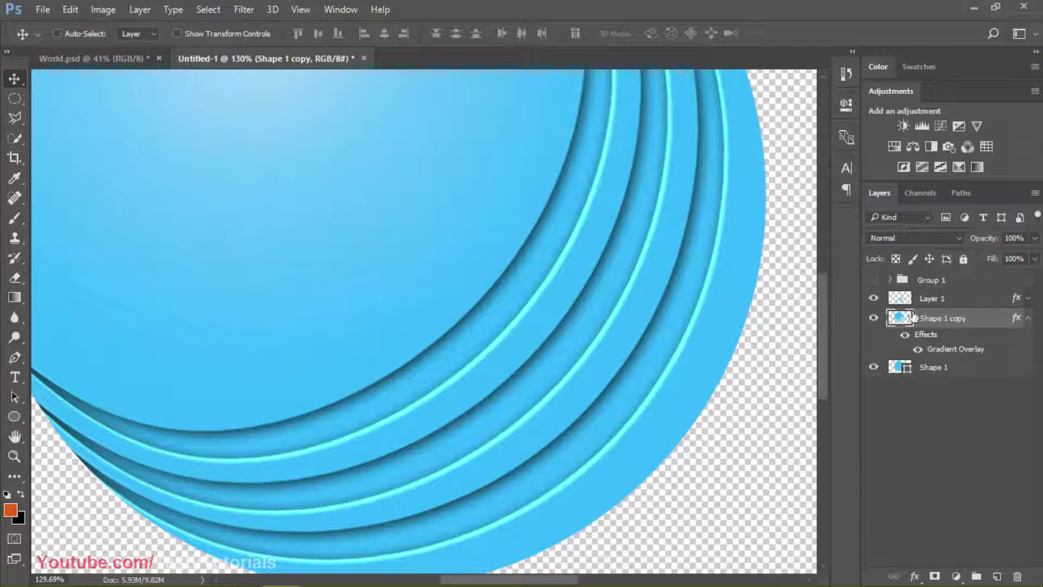
click(950, 300)
click(1027, 298)
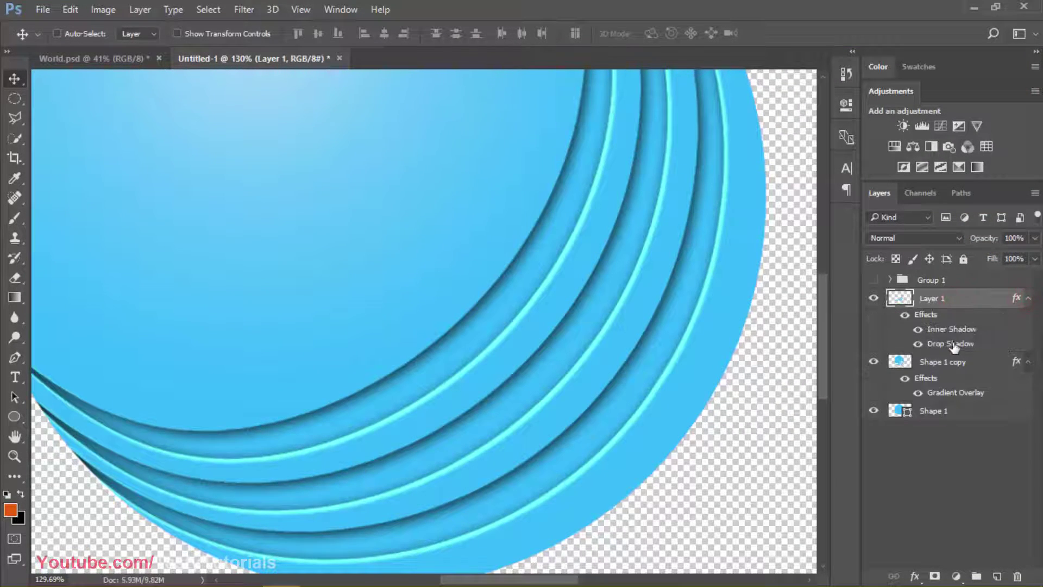
double_click(949, 330)
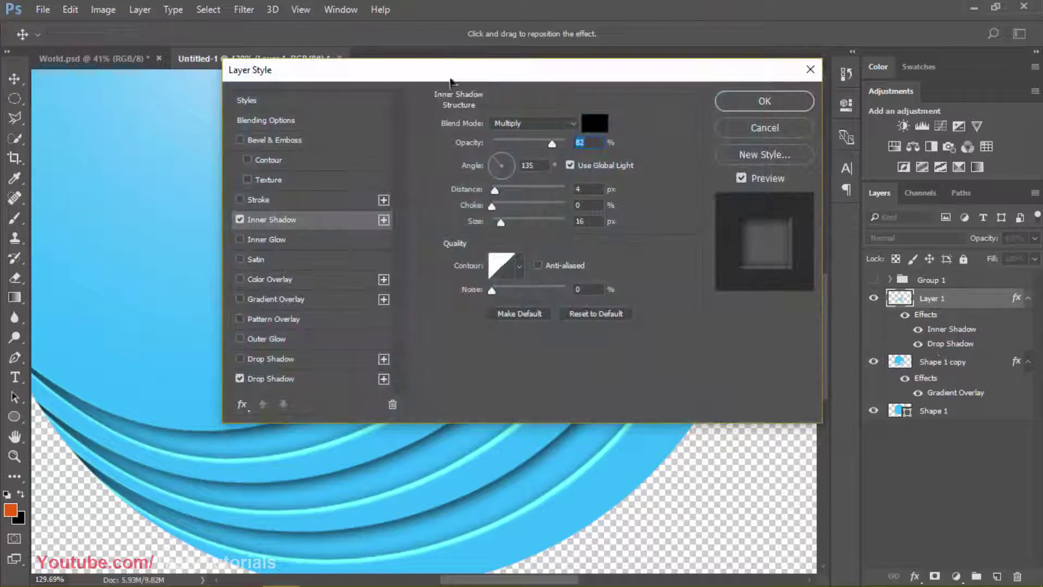
drag(463, 84, 869, 115)
double_click(1000, 253)
text(8)
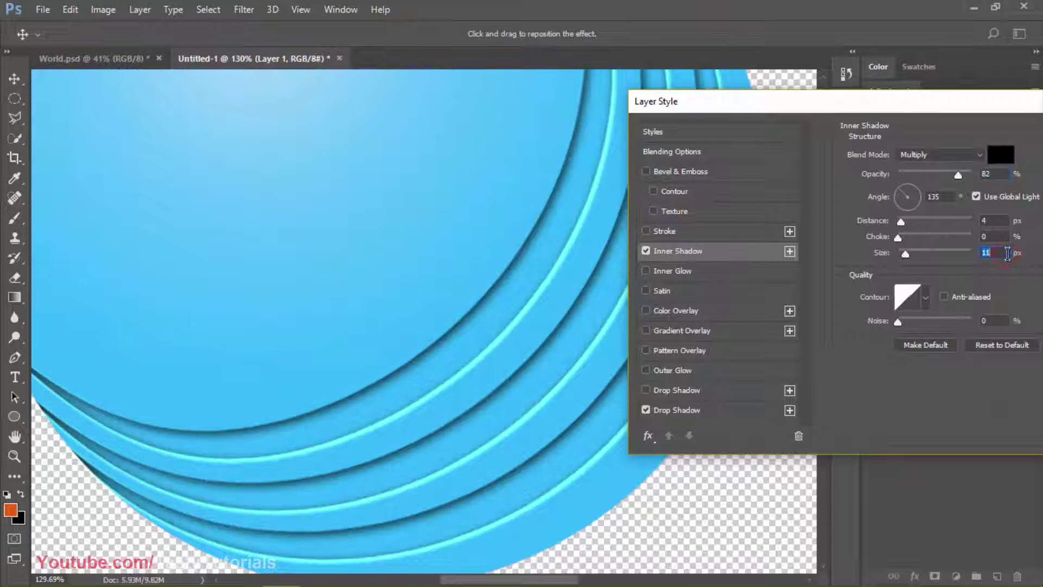
text(13)
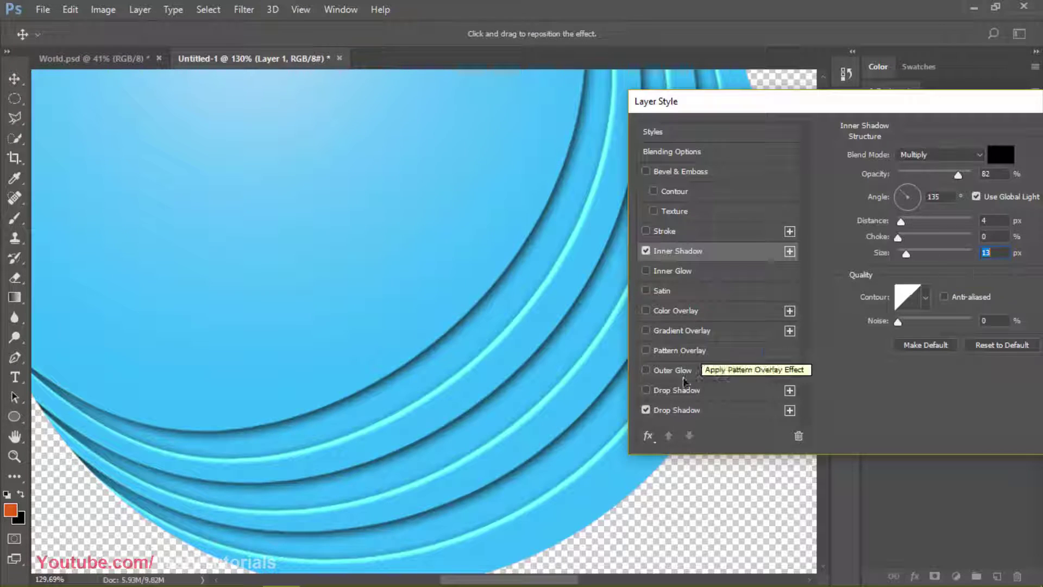
click(672, 413)
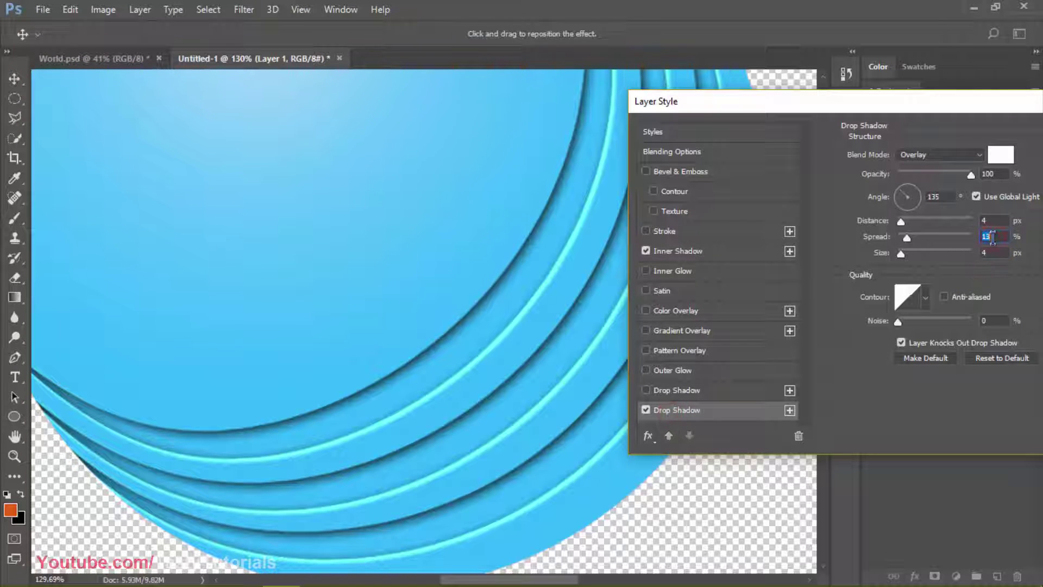
text(3)
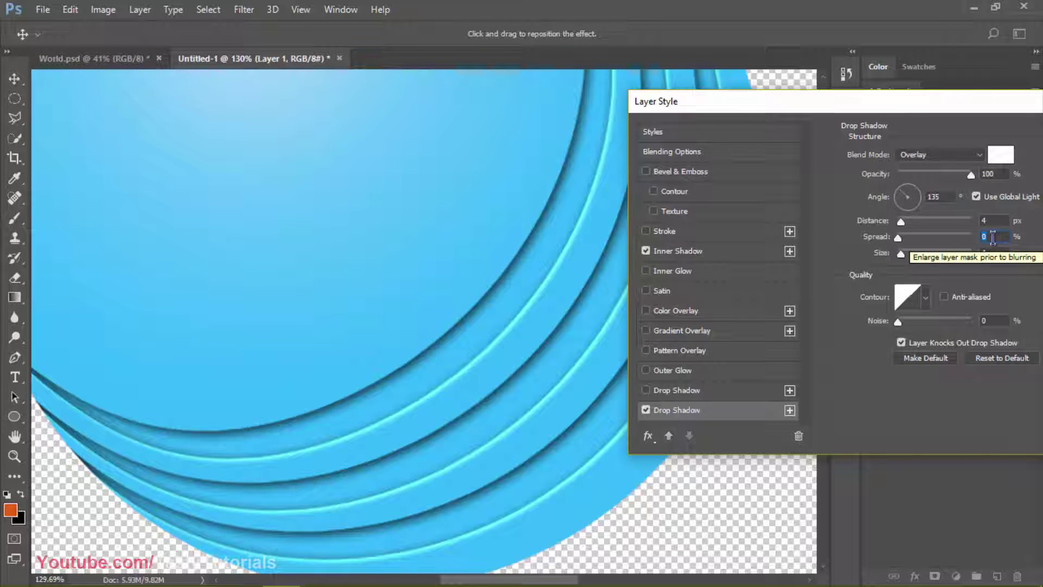
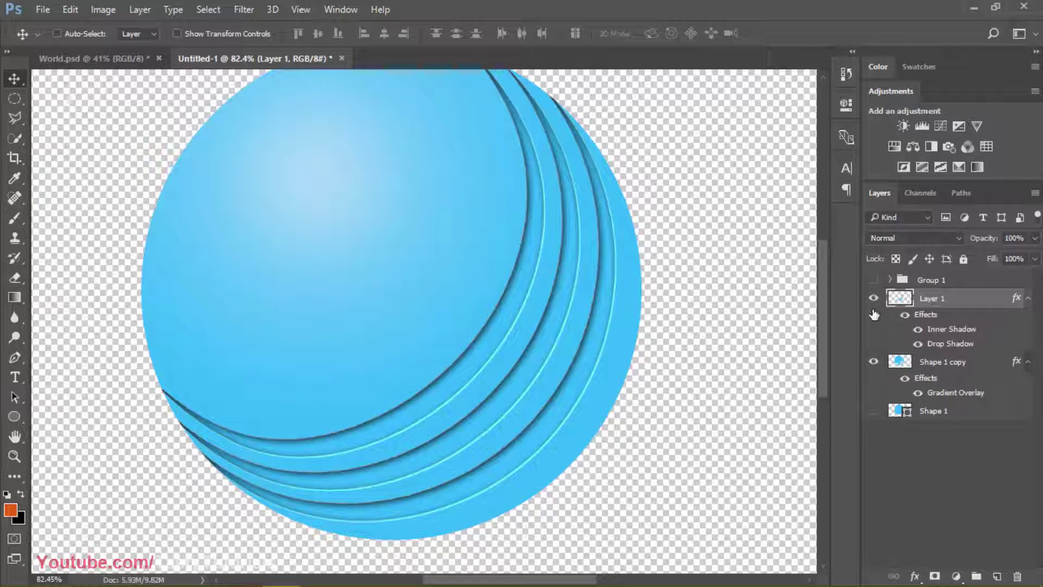
Step: Compare the globe with and without Layer 1, and show Group 1
click(872, 299)
click(872, 299)
click(873, 281)
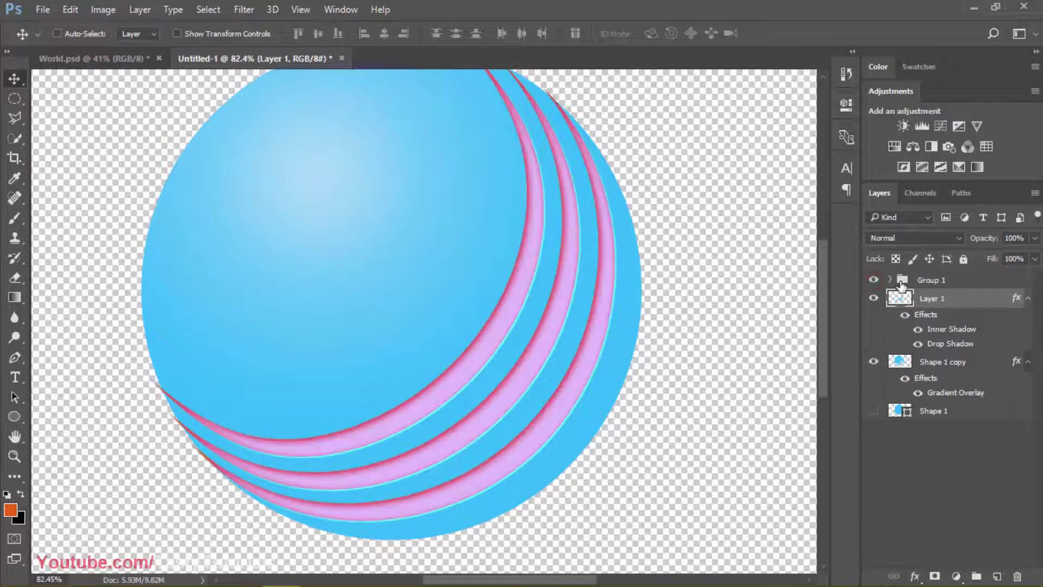
Step: Try Soft Light and Dissolve blending on Layer 1, and restore its blend mode to Normal
click(922, 239)
click(899, 335)
scroll(906, 241, down, 1)
click(935, 297)
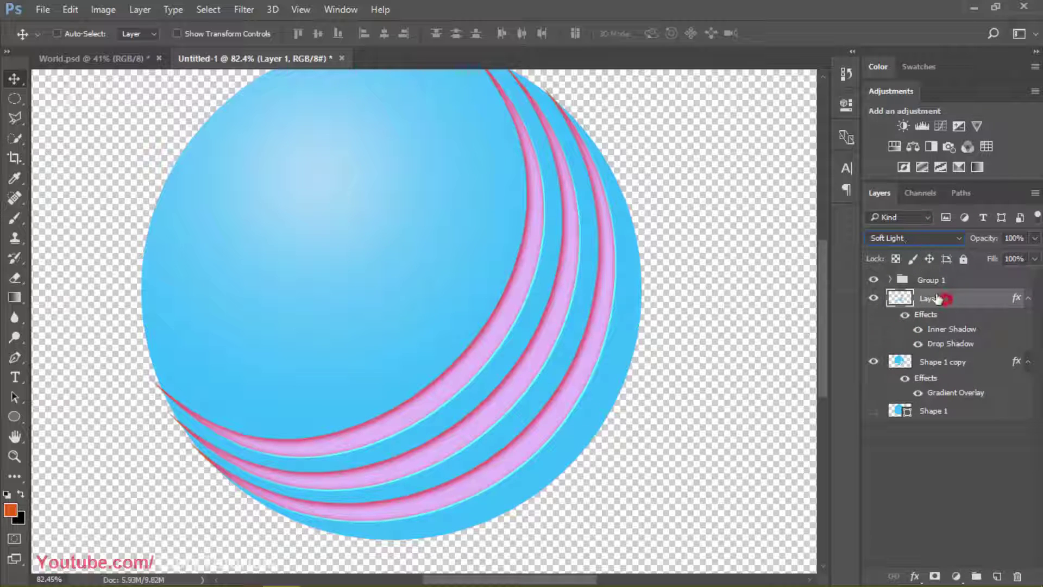
click(913, 238)
click(890, 260)
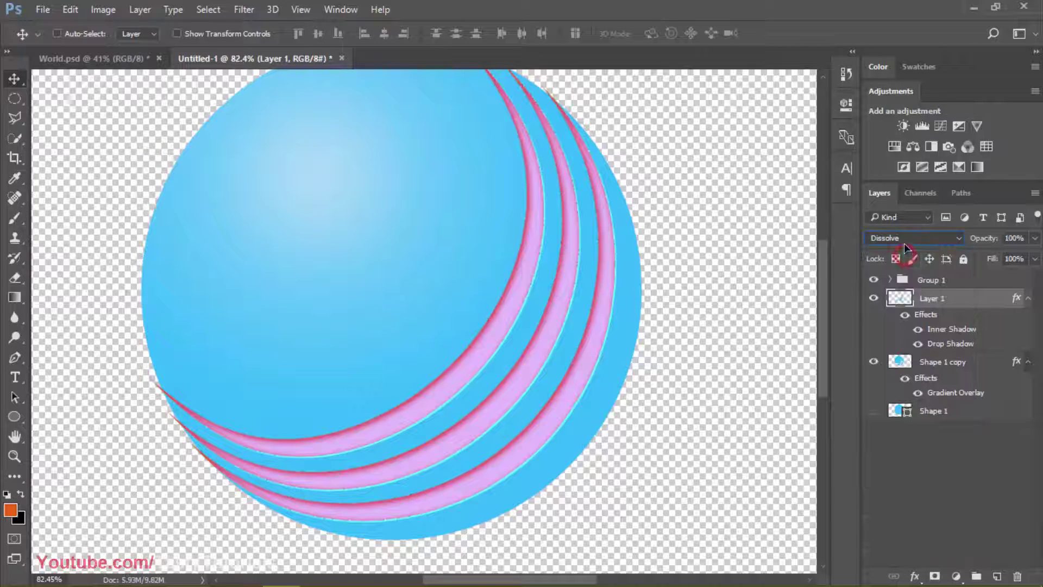
click(905, 238)
click(898, 252)
Step: Select Group 1, compare blend modes such as Overlay, and set the group to Soft Light
click(918, 278)
click(907, 237)
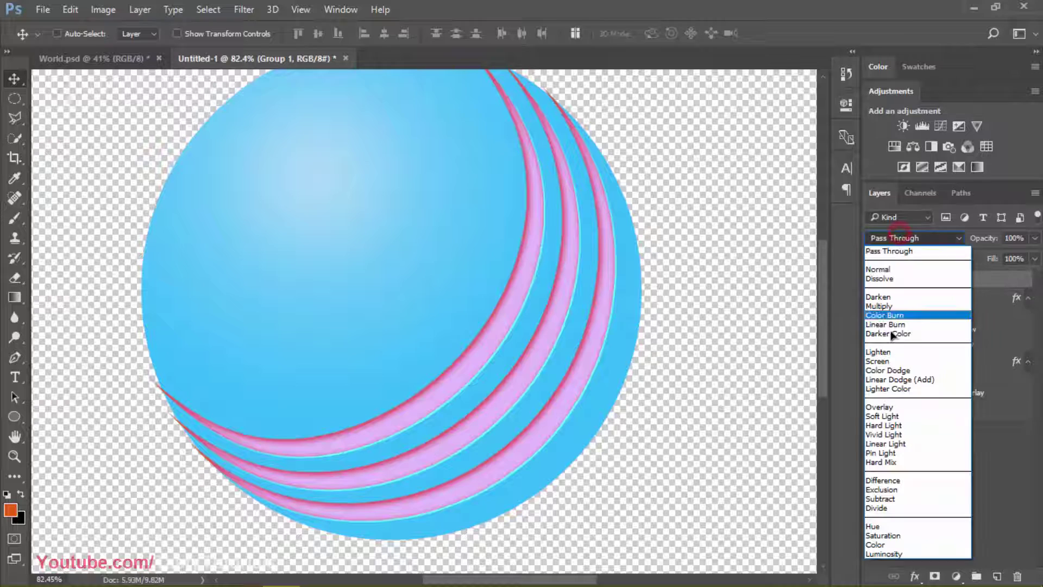
click(890, 407)
scroll(892, 244, down, 1)
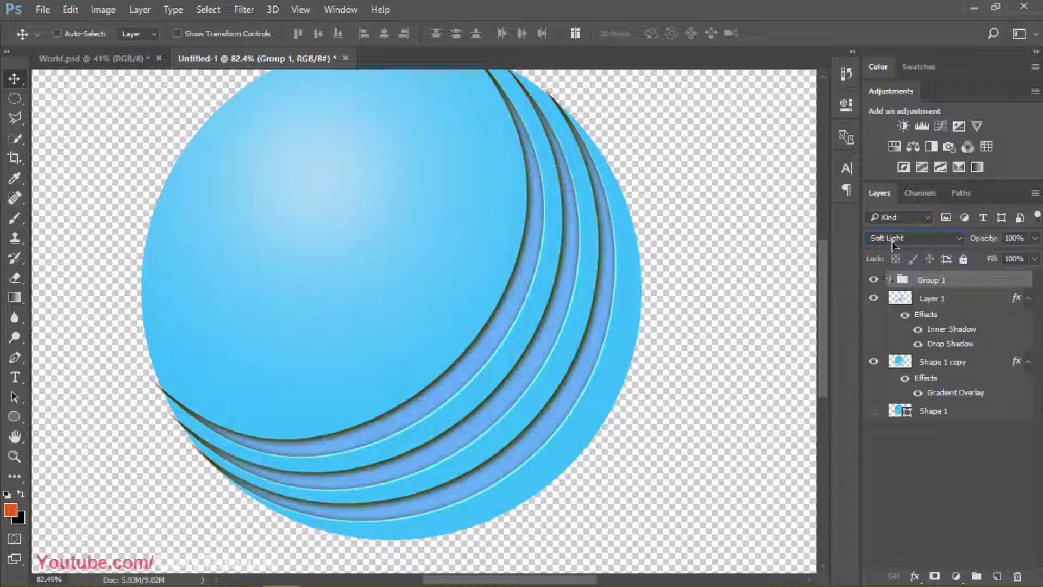
scroll(892, 244, up, 1)
scroll(892, 244, down, 1)
scroll(892, 245, up, 1)
Step: Expand Group 1 and load the full circle of Shape 1 as a selection
click(889, 281)
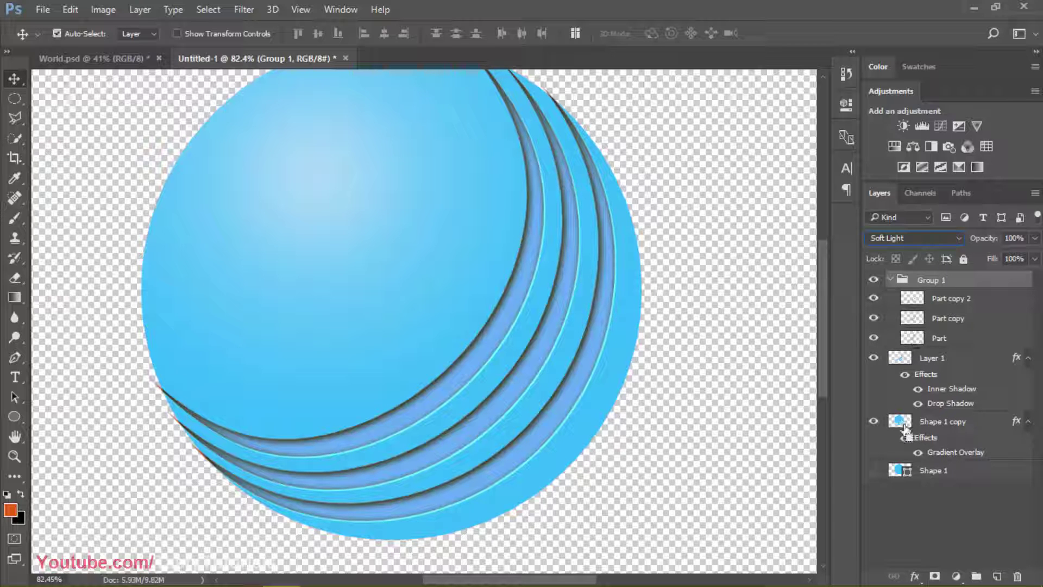
ctrl+click(904, 423)
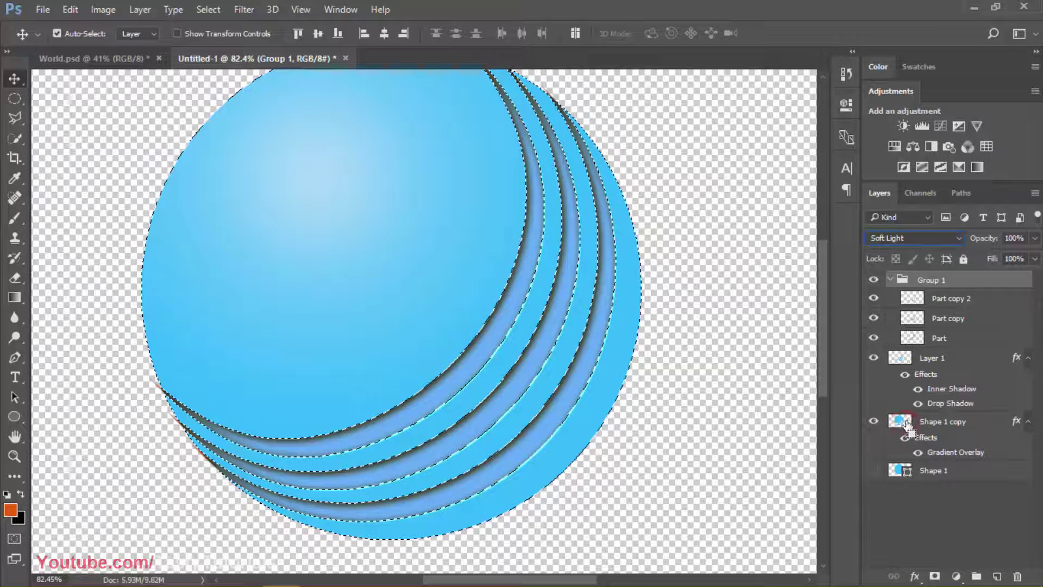
ctrl+click(903, 475)
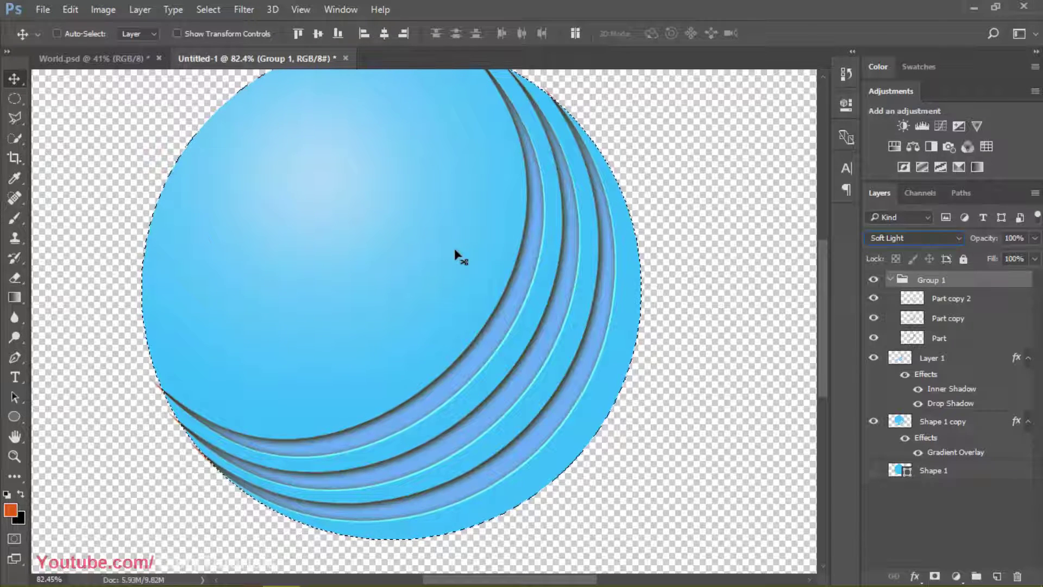
scroll(819, 289, up, 2)
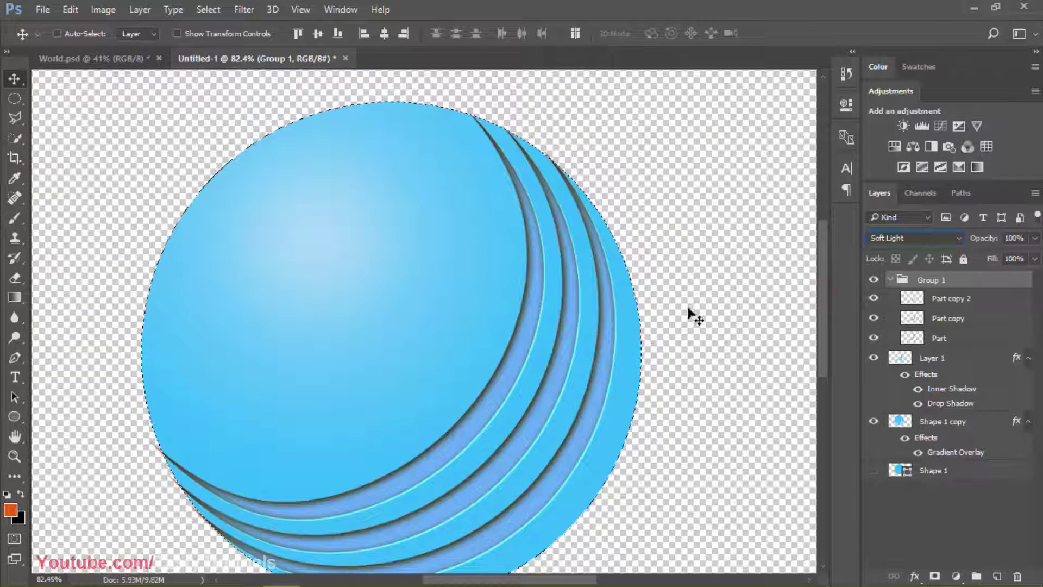
scroll(818, 296, down, 2)
scroll(822, 302, up, 1)
scroll(814, 303, down, 1)
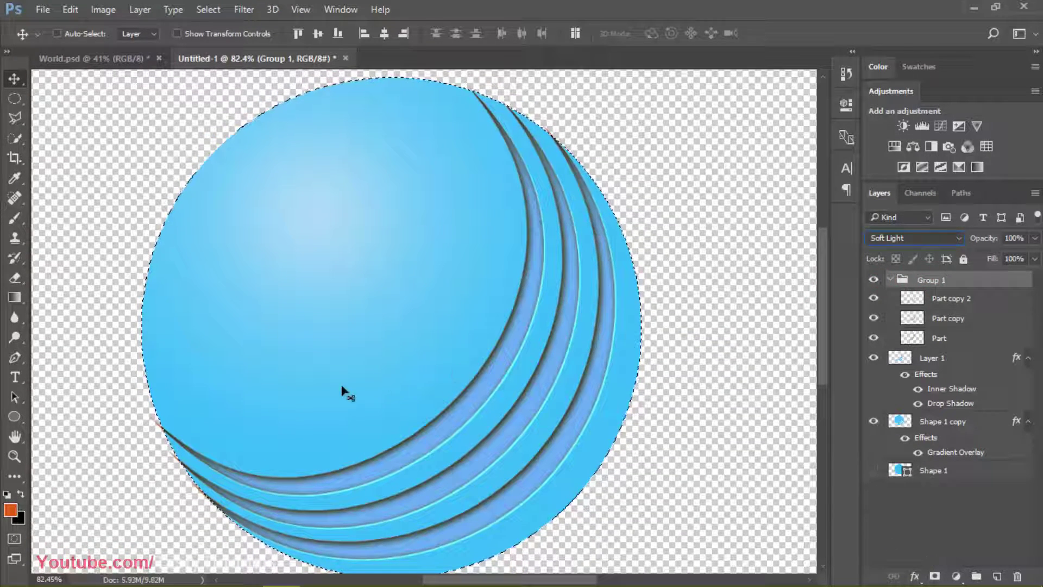
Step: Reset the foreground and background colours to black and white, and mask Group 1 with the circular selection
click(15, 397)
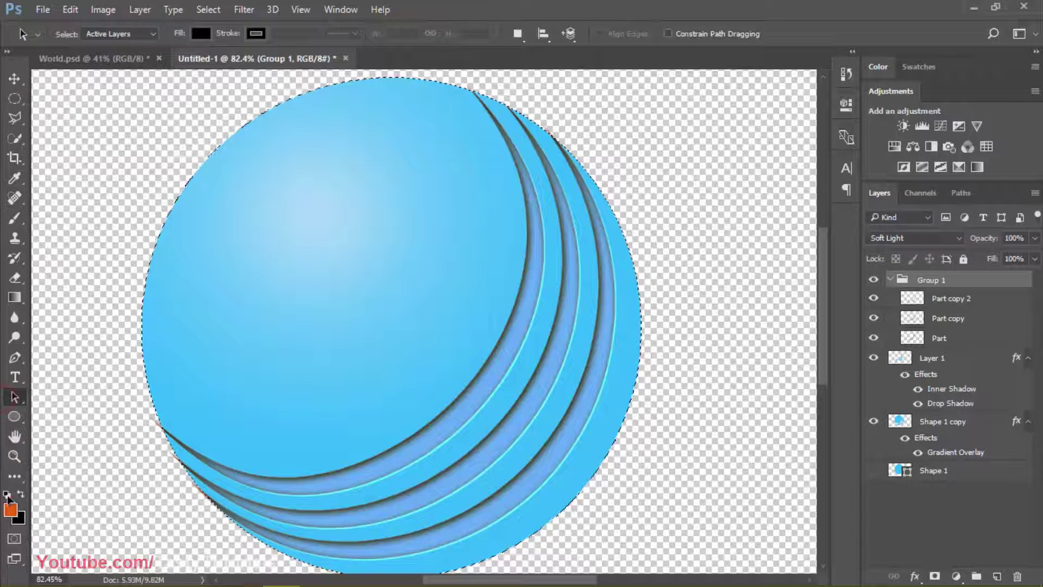
click(7, 494)
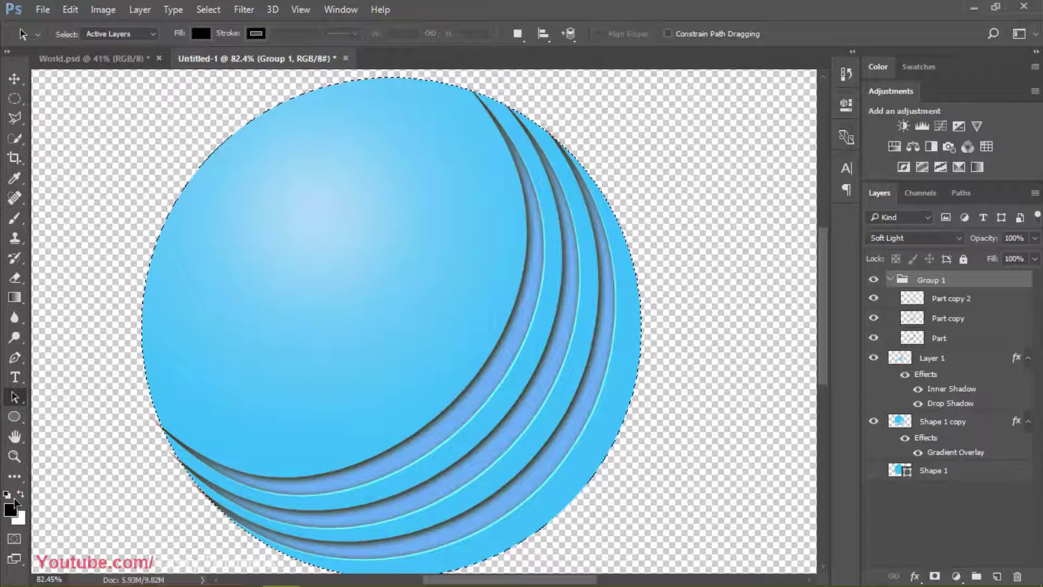
click(935, 576)
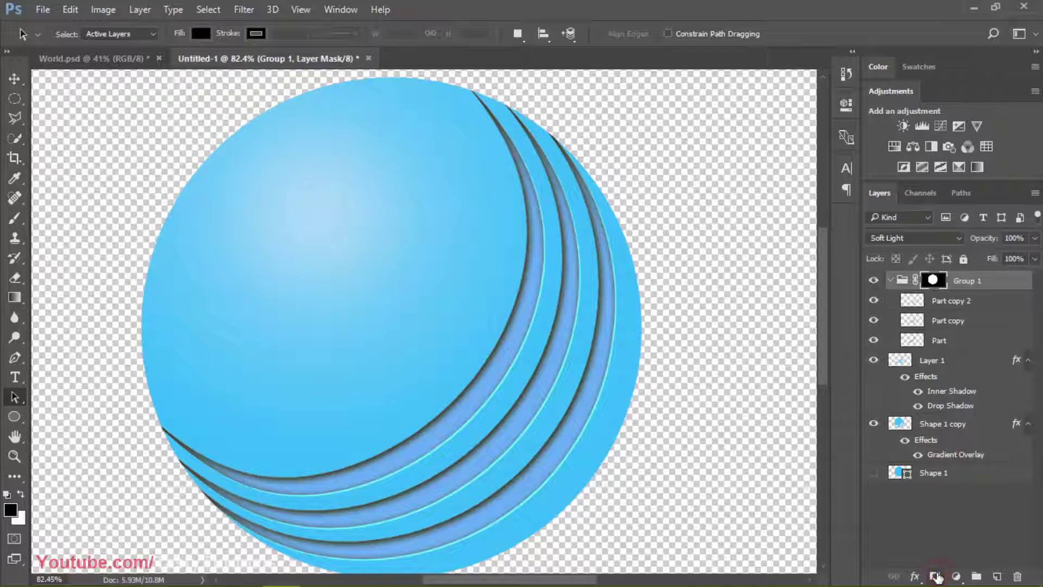
Step: Compare the globe with and without Group 1, and leave the group hidden
click(875, 281)
click(874, 281)
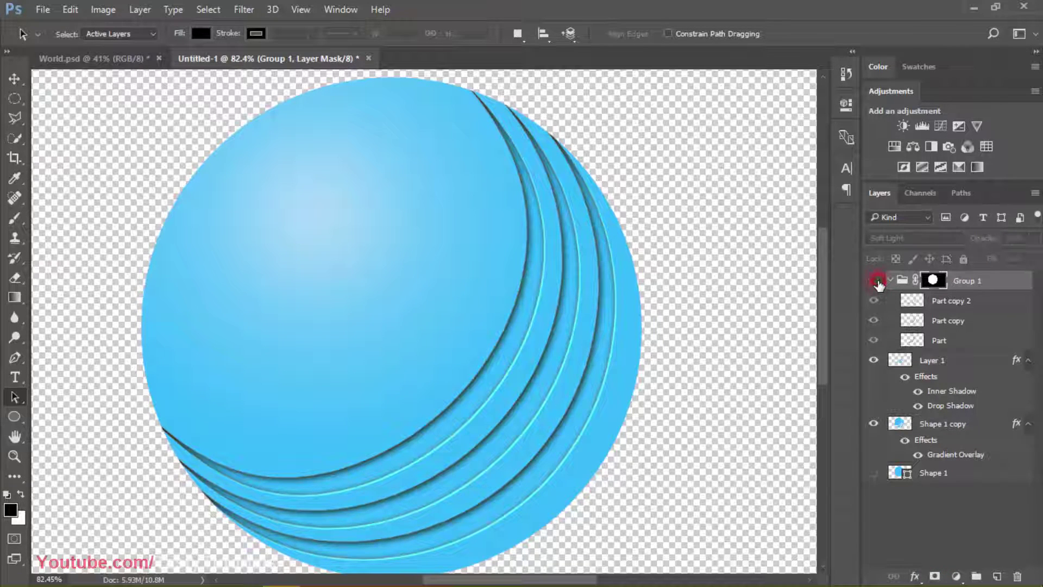
click(875, 282)
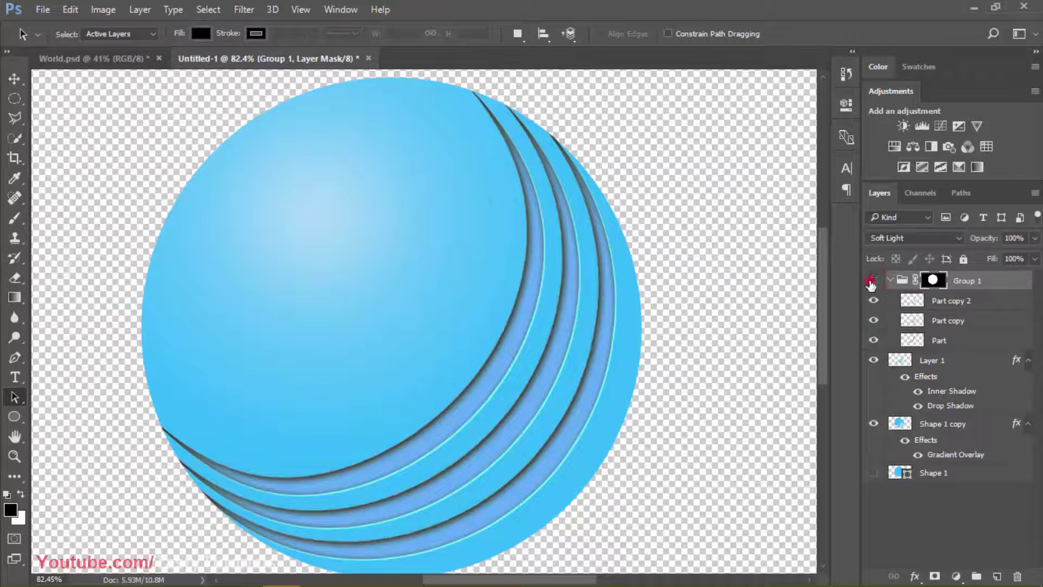
click(871, 282)
Step: Show the Shape 1 layer beneath the globe and check the stripe edges
drag(485, 297, 594, 306)
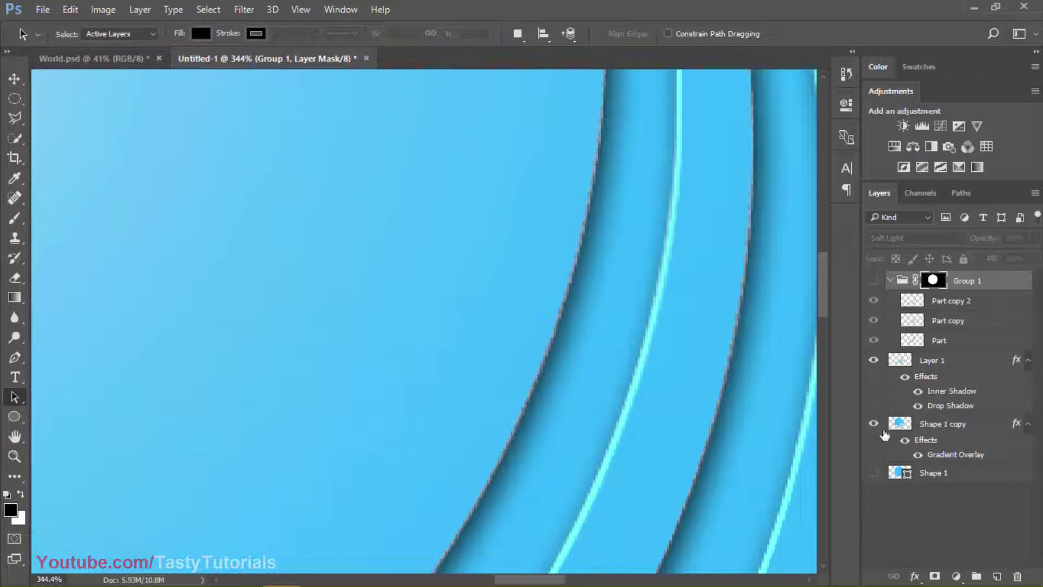
click(873, 473)
scroll(625, 337, down, 5)
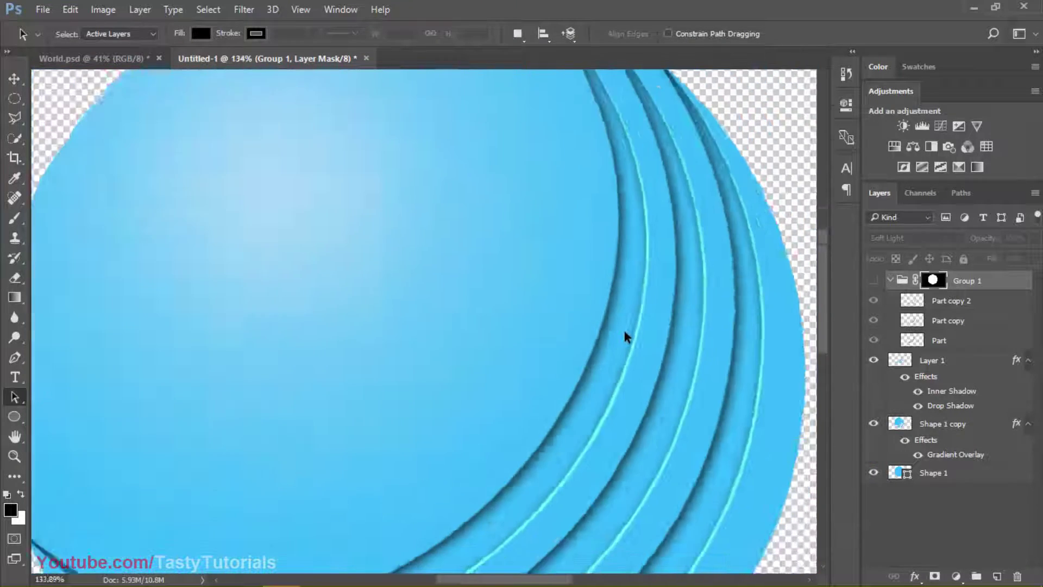
scroll(625, 337, down, 2)
scroll(428, 296, down, 2)
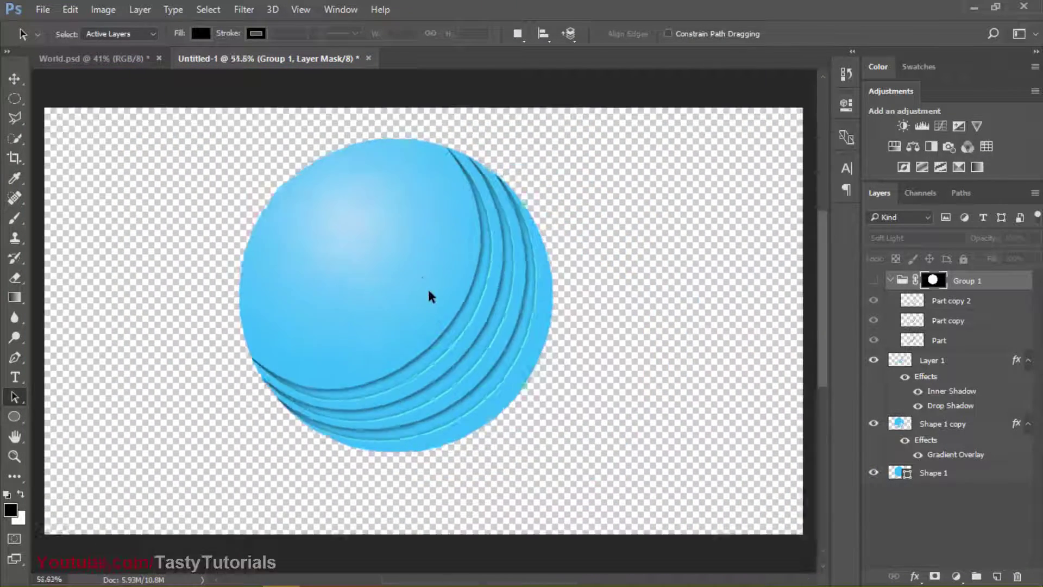
scroll(400, 282, up, 3)
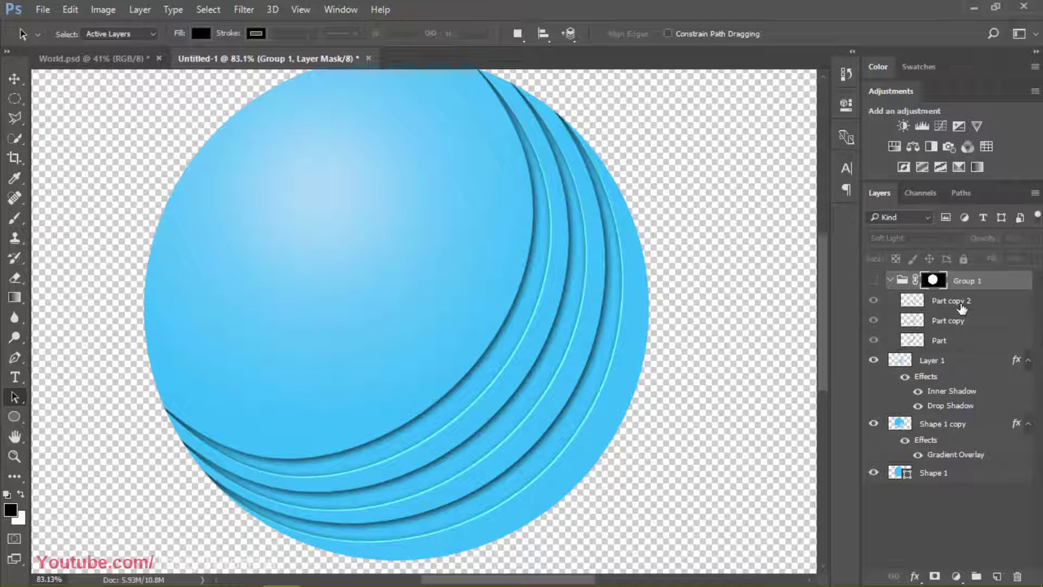
Step: Select the three Part layers inside Group 1, and collapse the group
click(960, 307)
shift+click(960, 340)
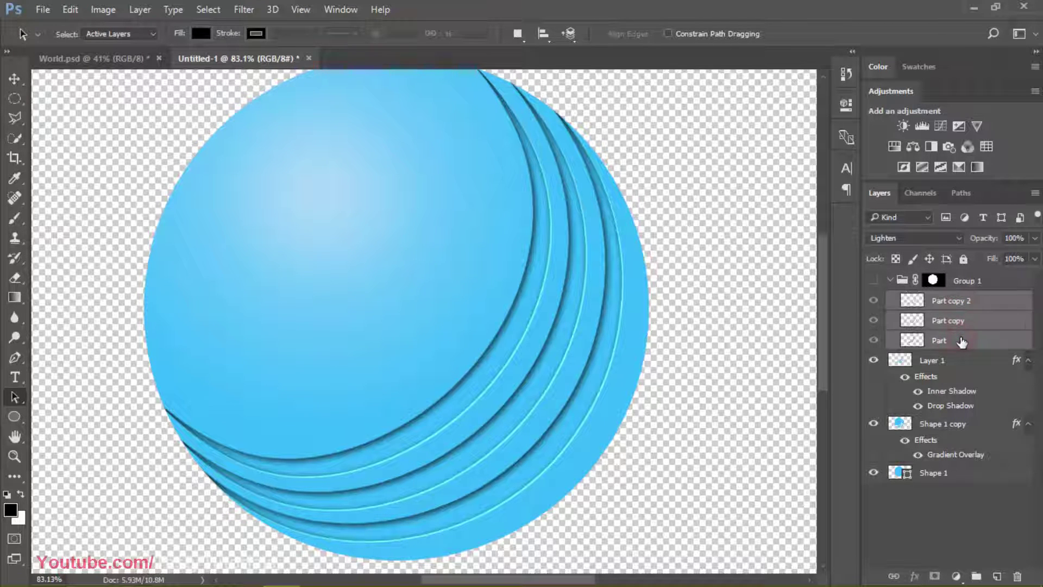
click(894, 280)
click(890, 280)
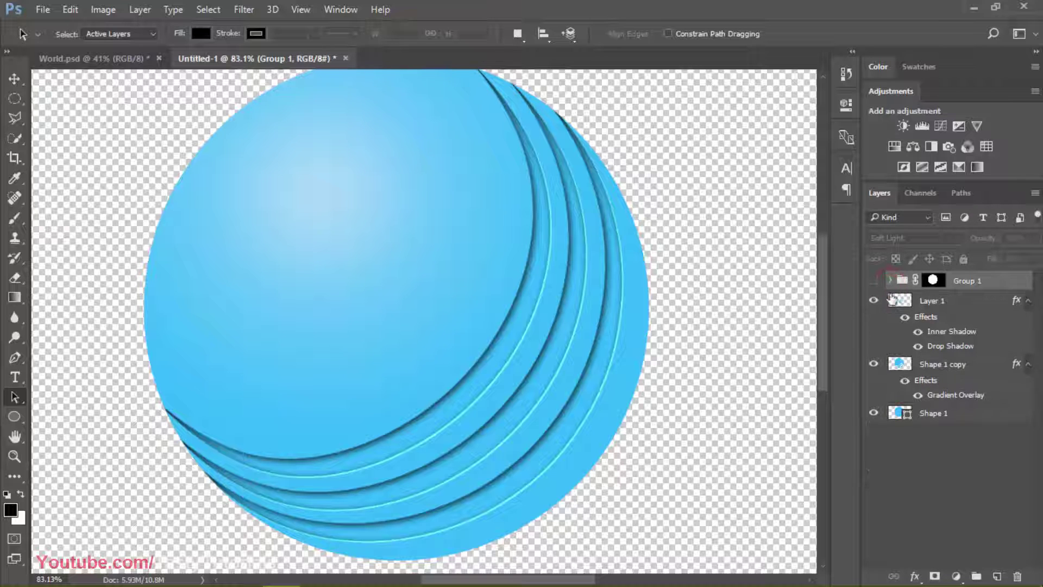
Step: Select Layer 1, compare the globe with and without it, and collapse its effects list
click(934, 307)
click(873, 300)
click(874, 300)
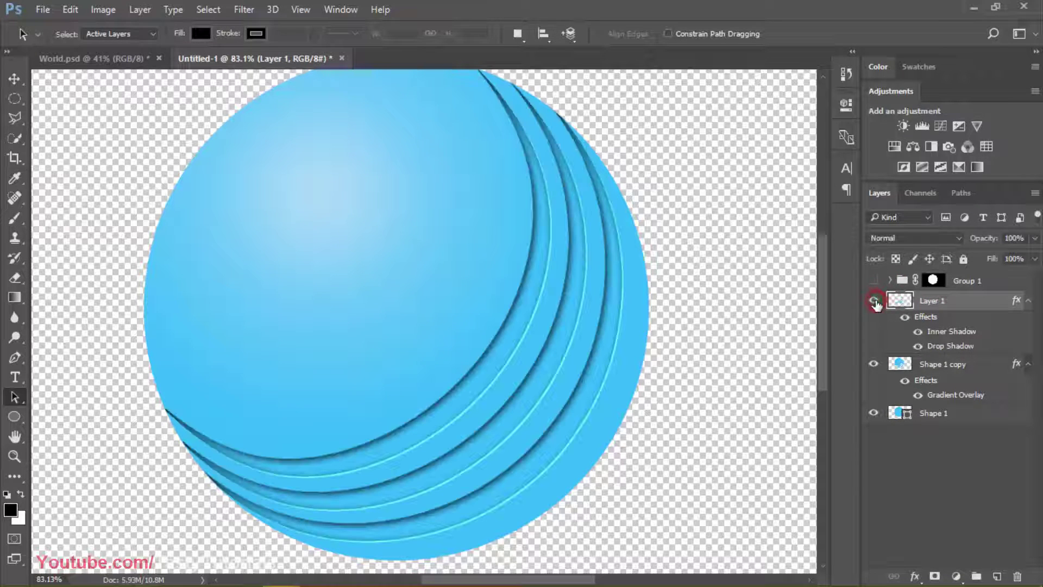
click(1025, 302)
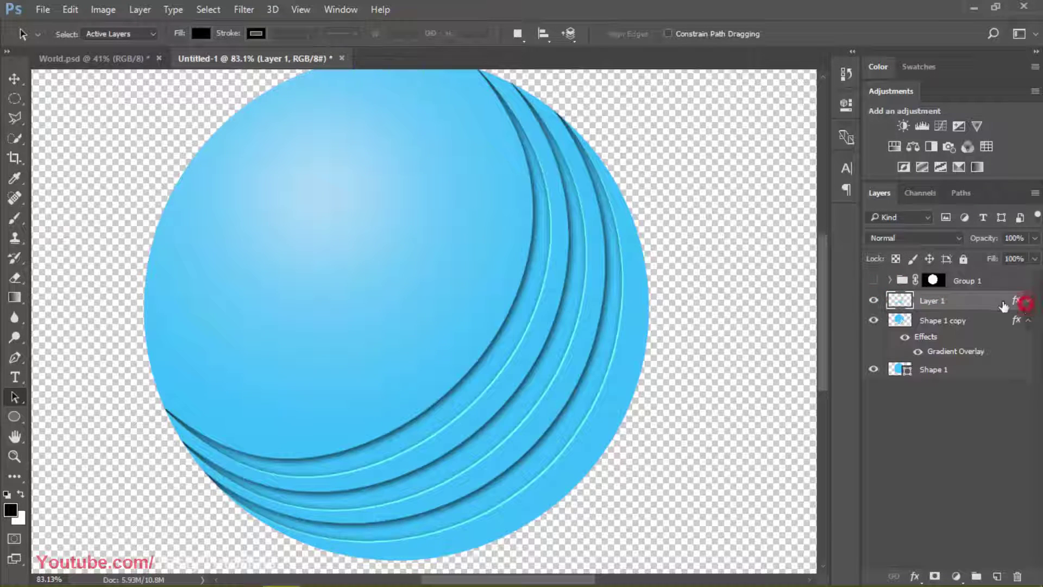
click(873, 302)
click(873, 301)
Step: Load the stripes of Layer 1 as a selection and start the Add Noise filter with the whole globe in view
ctrl+click(899, 300)
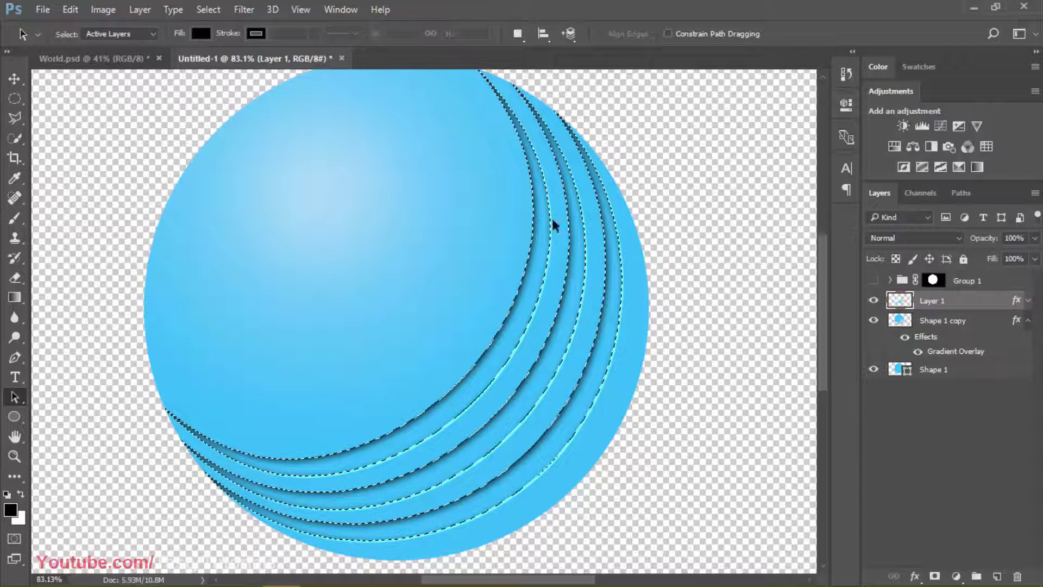
click(244, 10)
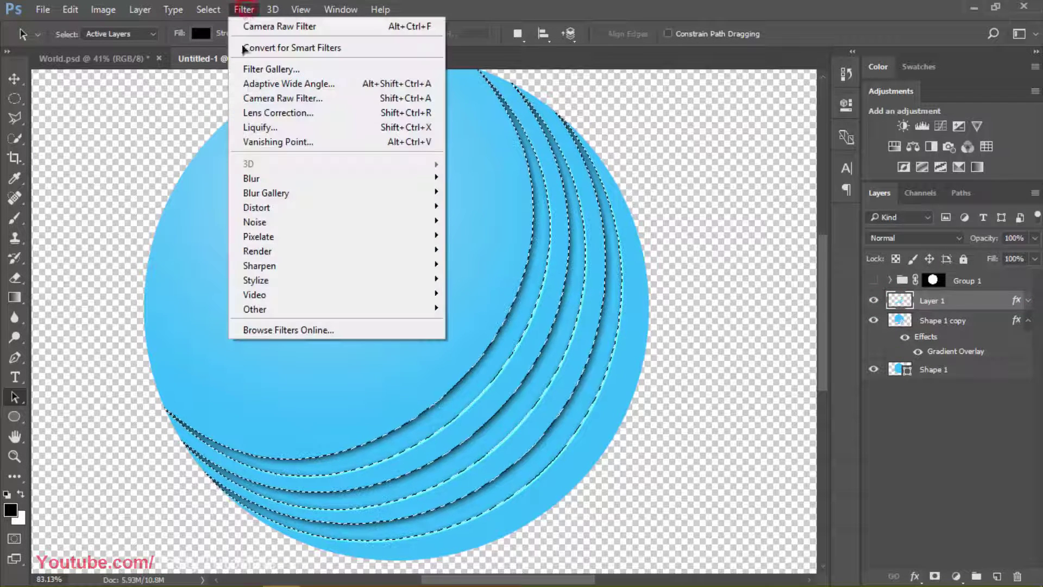
click(262, 217)
click(162, 221)
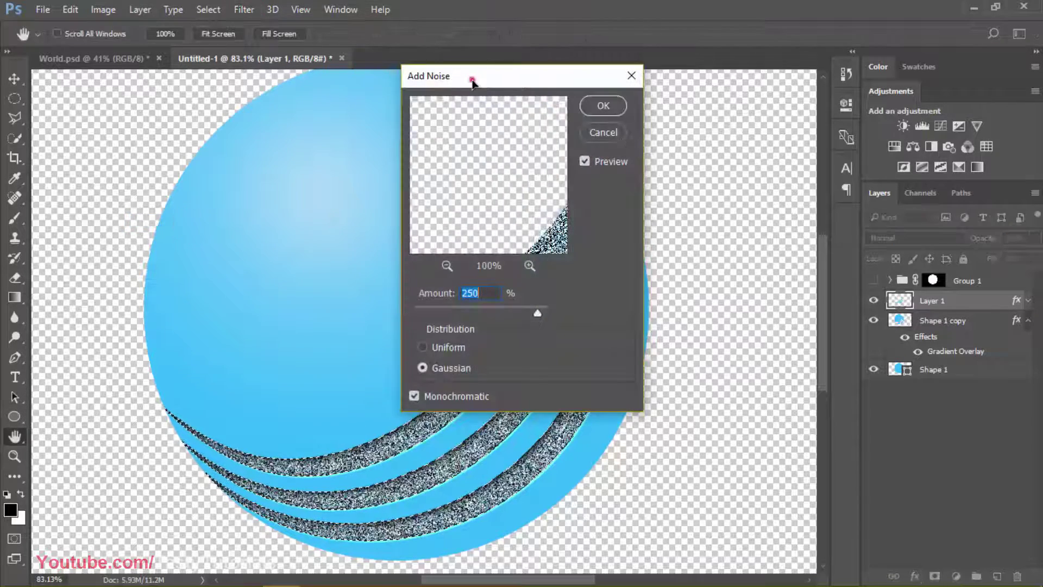
drag(471, 81, 763, 56)
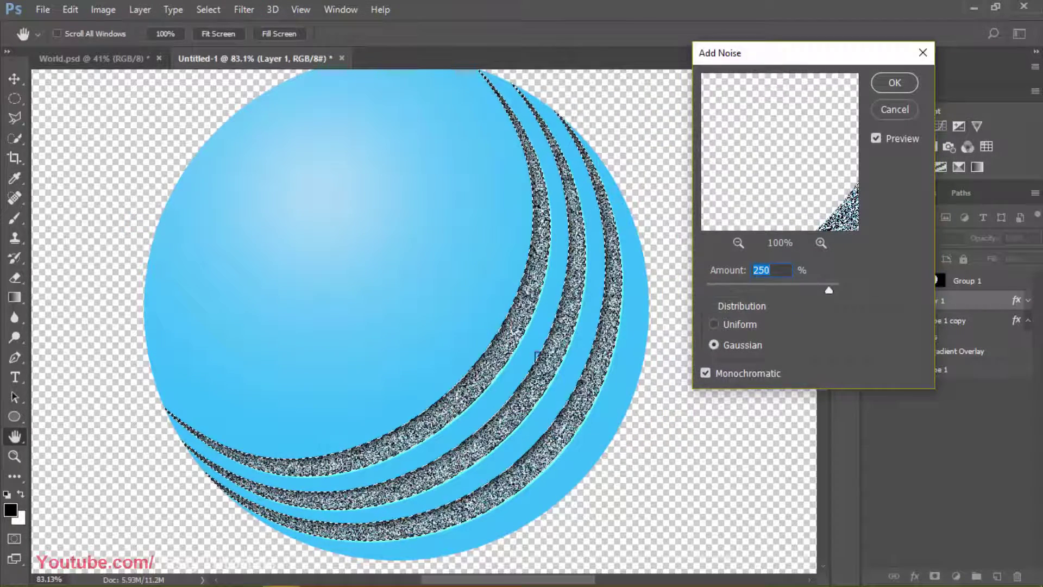
Step: Apply 5% Gaussian monochromatic noise to the selected stripes, and deselect them
drag(767, 288, 712, 292)
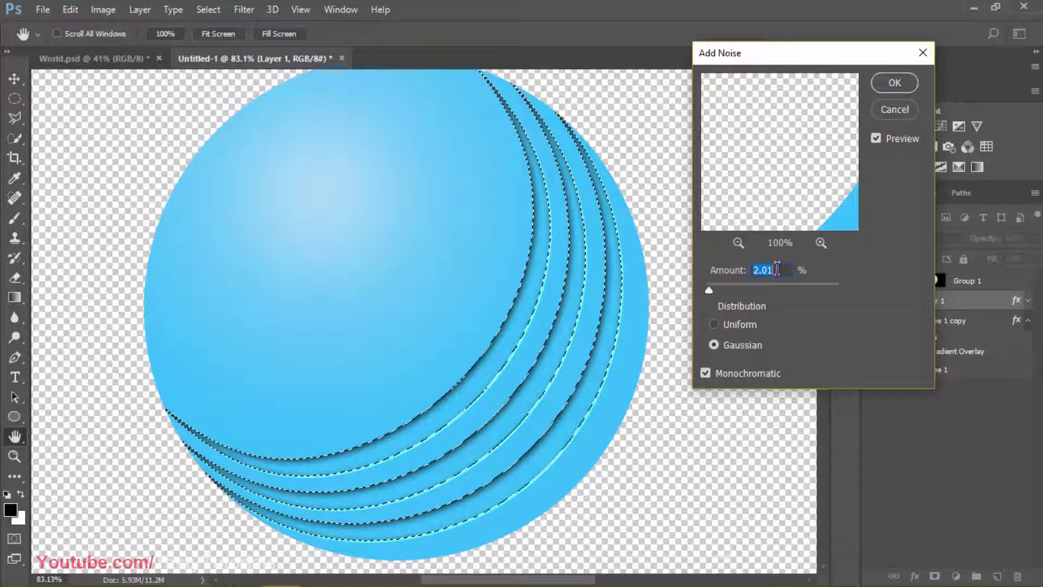
text(4)
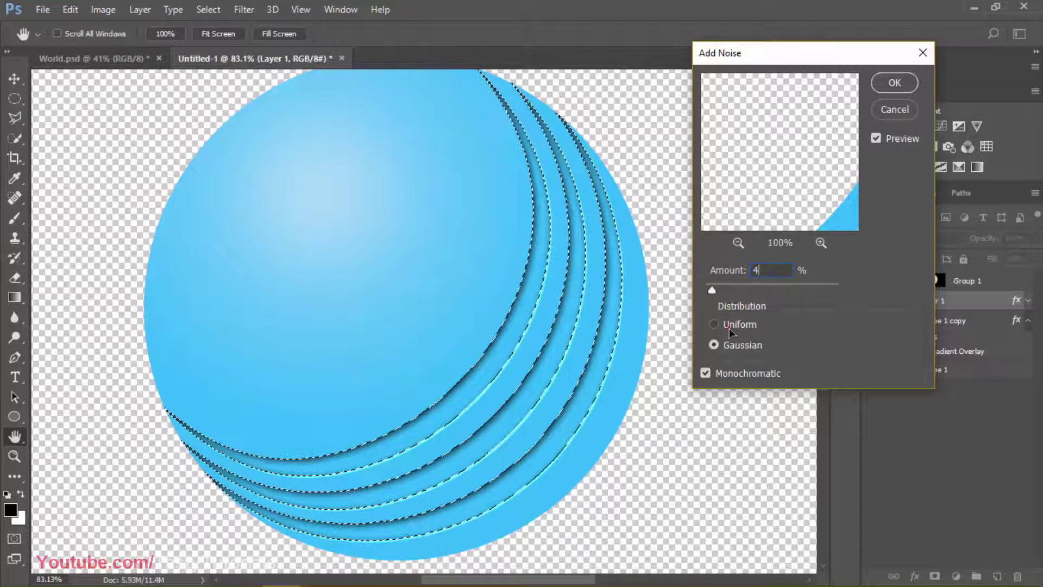
click(729, 325)
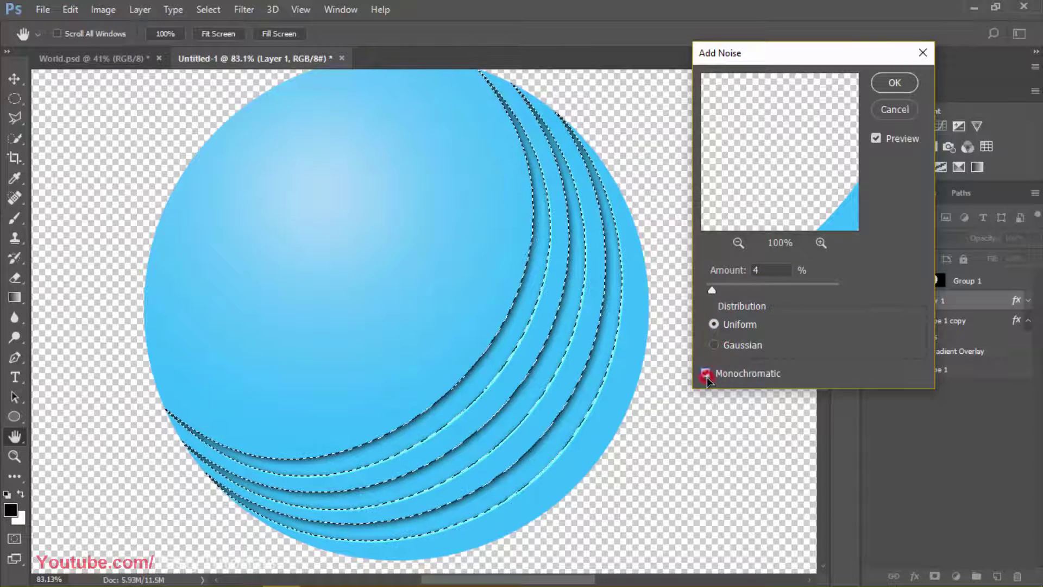
click(729, 346)
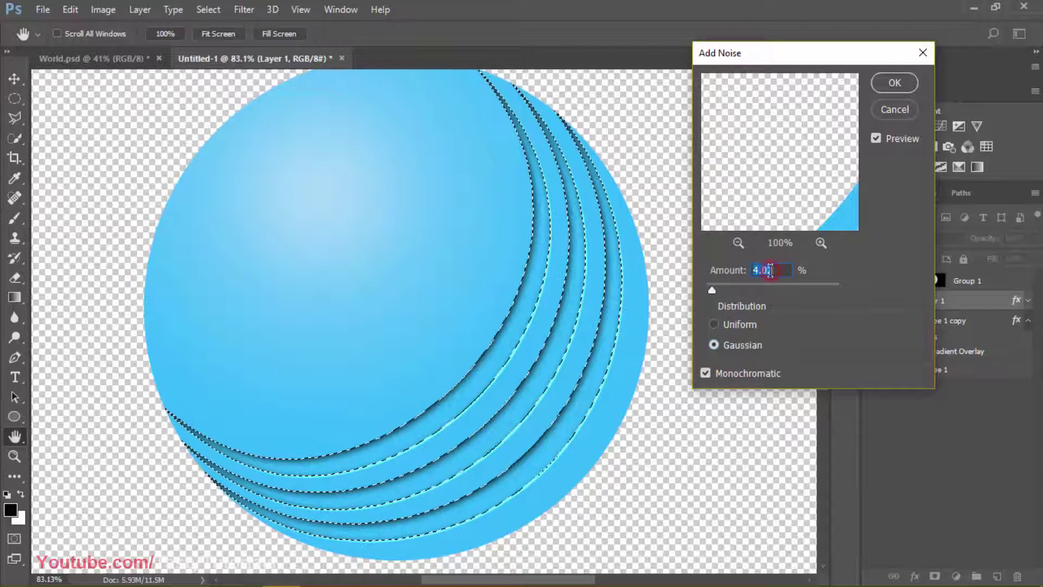
drag(770, 270, 747, 266)
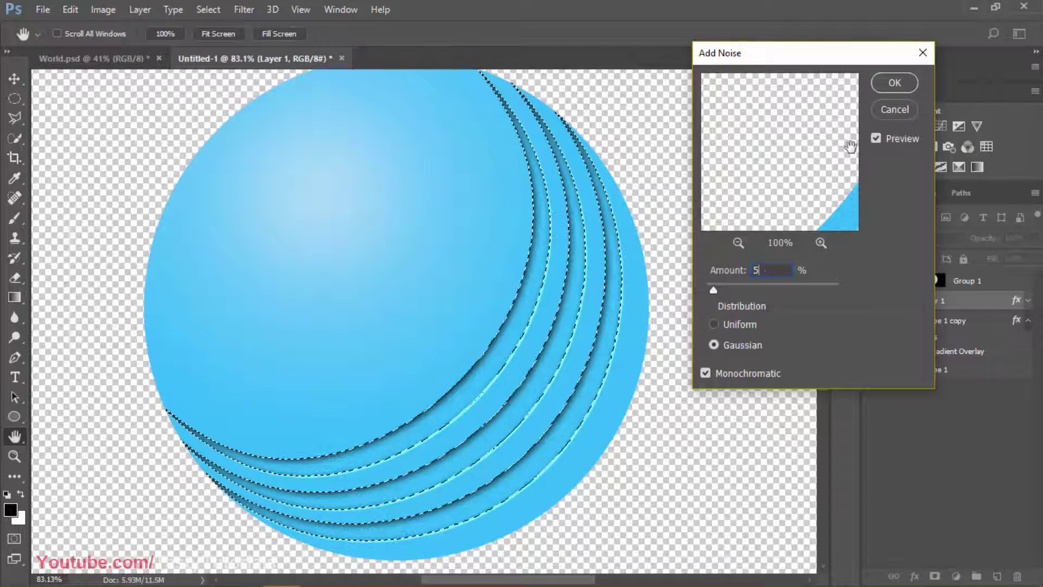
click(897, 84)
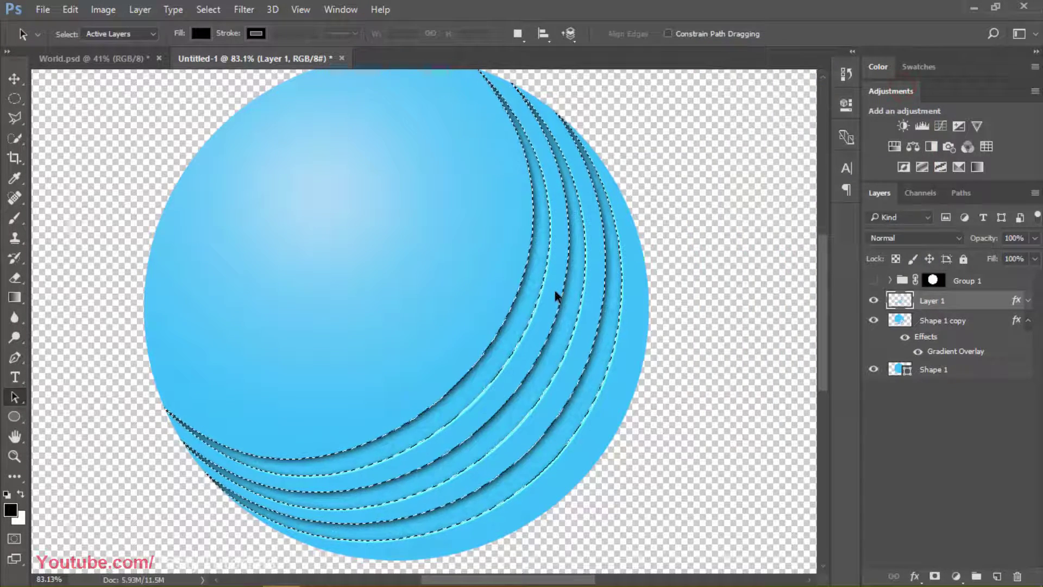
key(ctrl+d)
Step: Add a new layer, fill an elliptical selection over the globe's upper-left highlight with white, and deselect it
scroll(503, 354, up, 5)
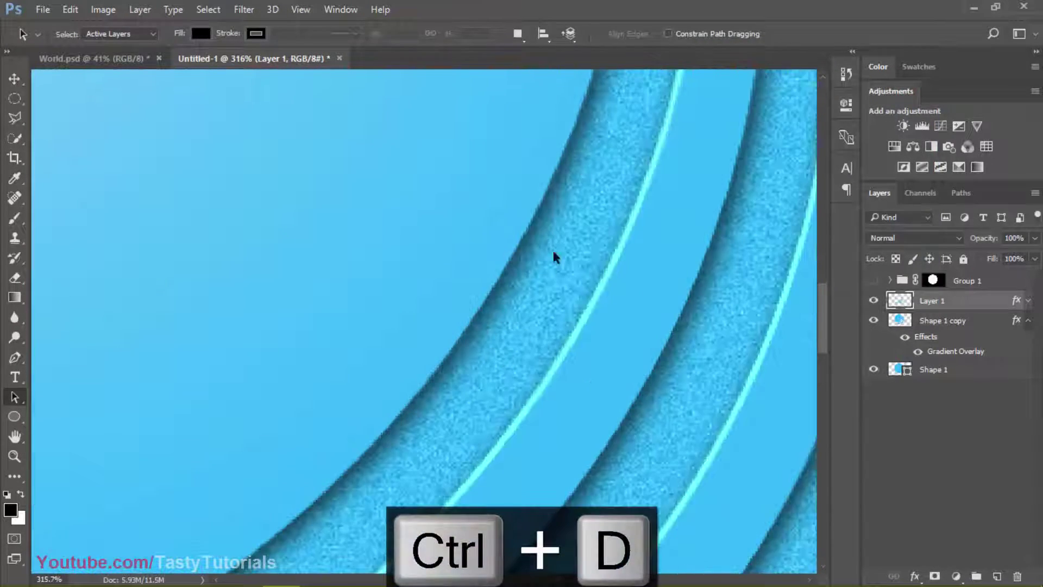
scroll(510, 313, down, 6)
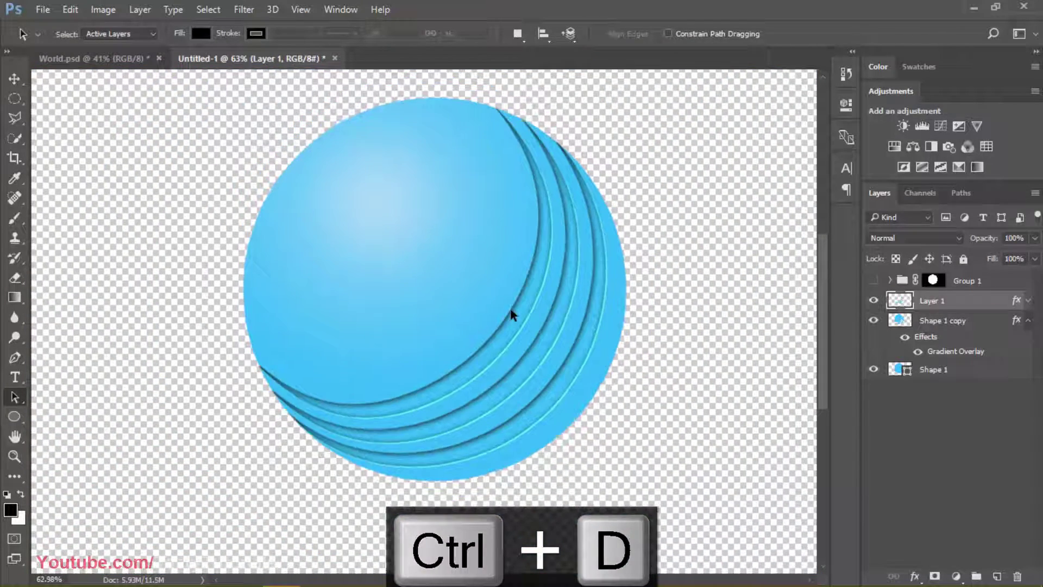
scroll(511, 237, up, 2)
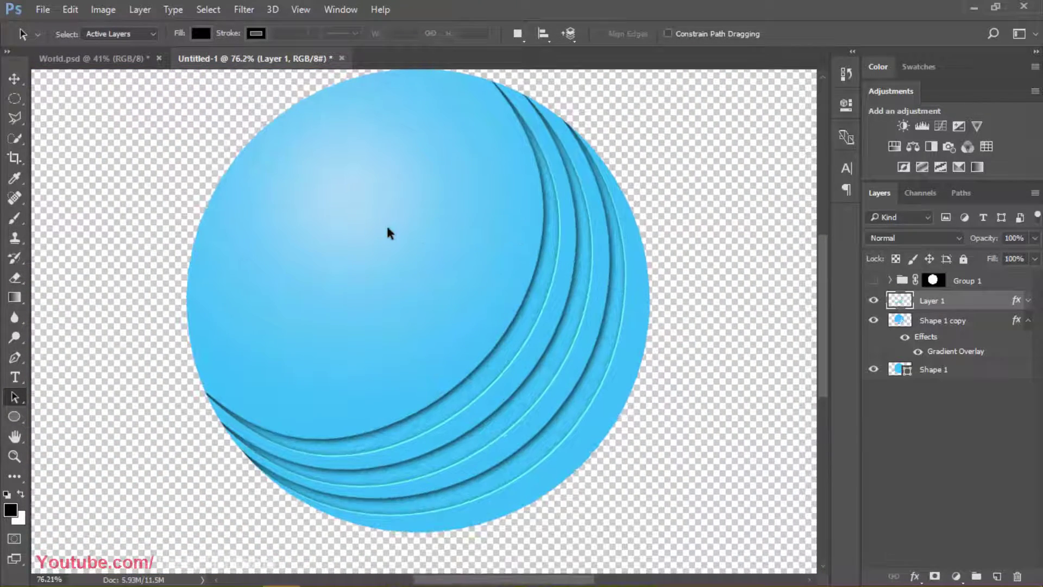
scroll(389, 232, down, 1)
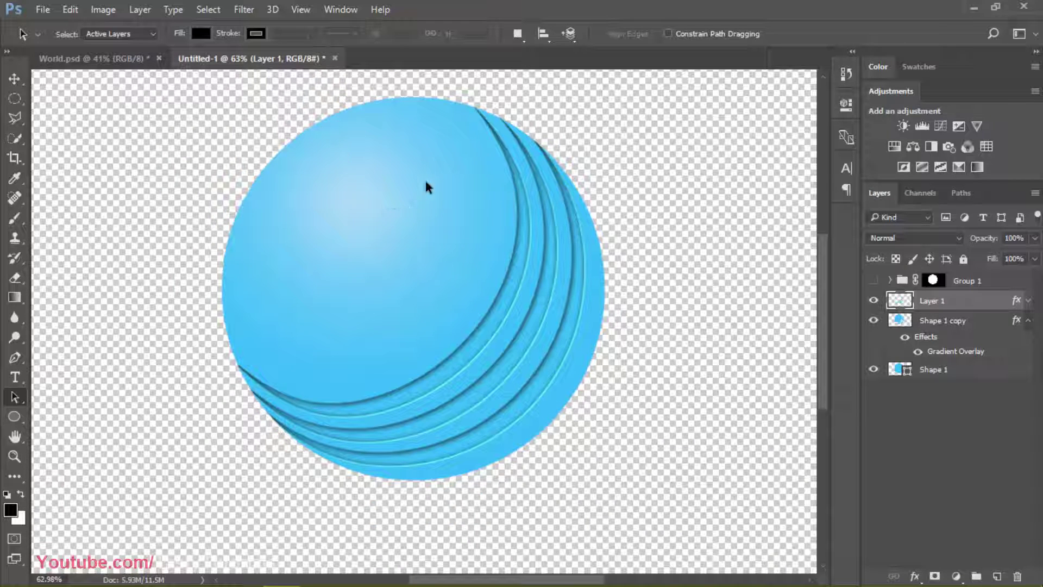
scroll(433, 201, up, 1)
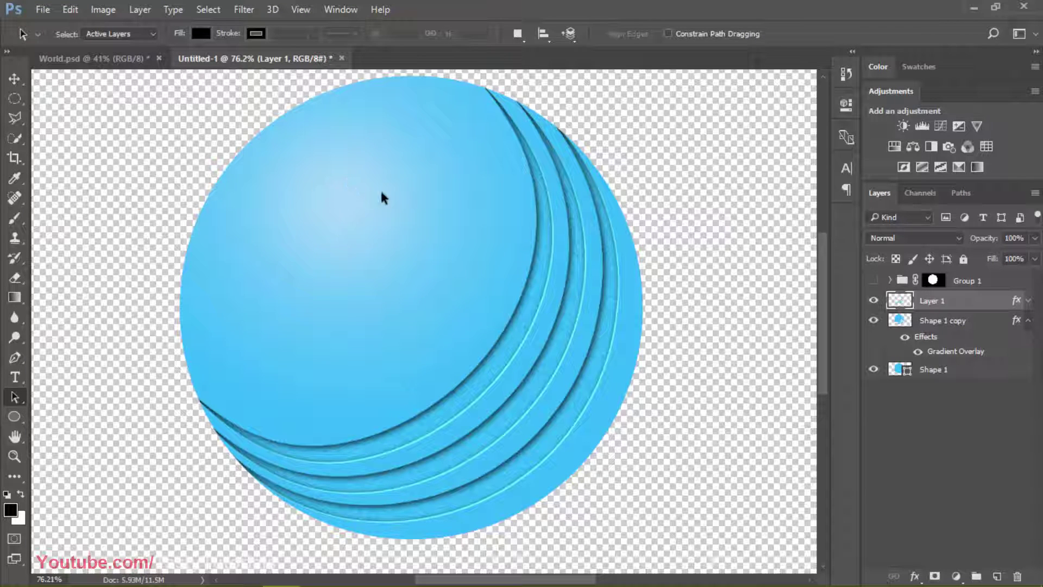
scroll(411, 228, down, 1)
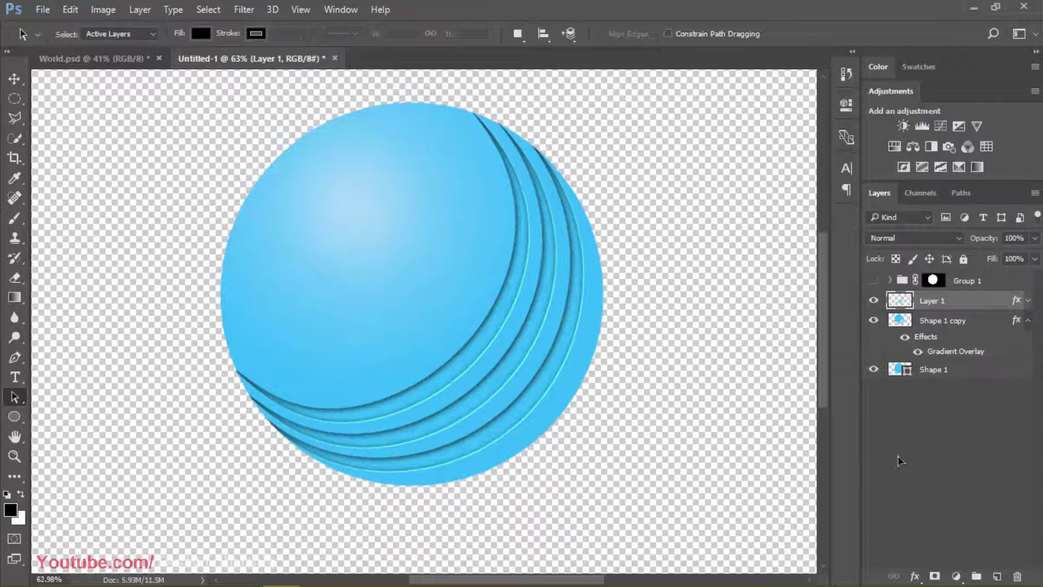
click(997, 577)
click(15, 98)
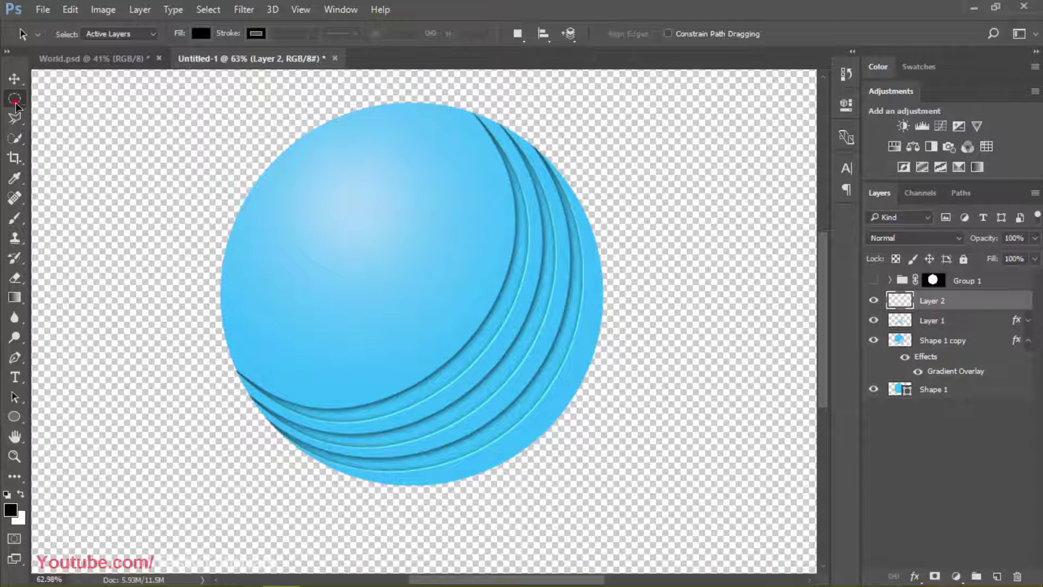
click(76, 113)
drag(280, 131, 434, 273)
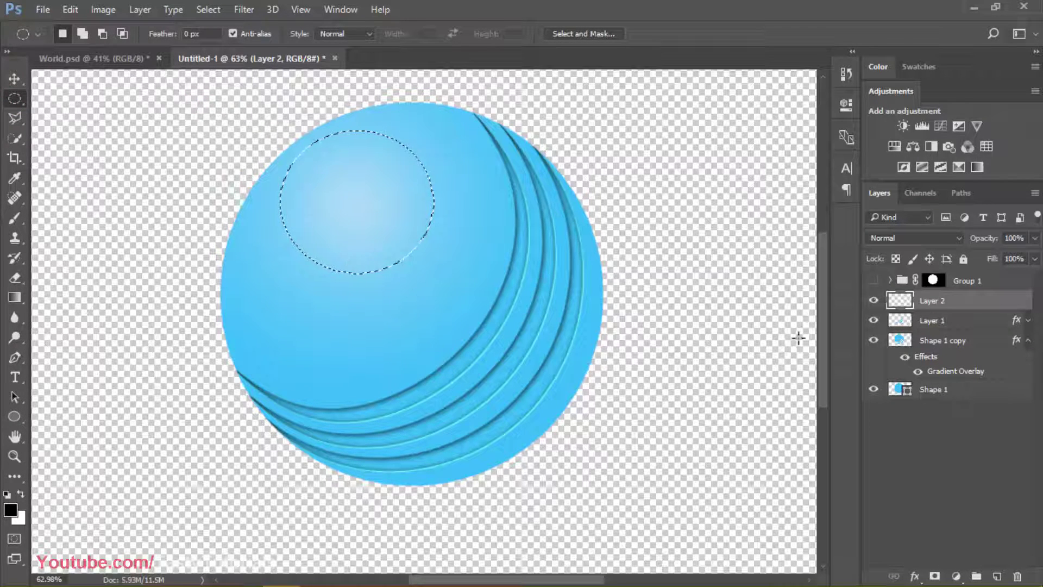
key(ctrl+BackSpace)
key(ctrl+d)
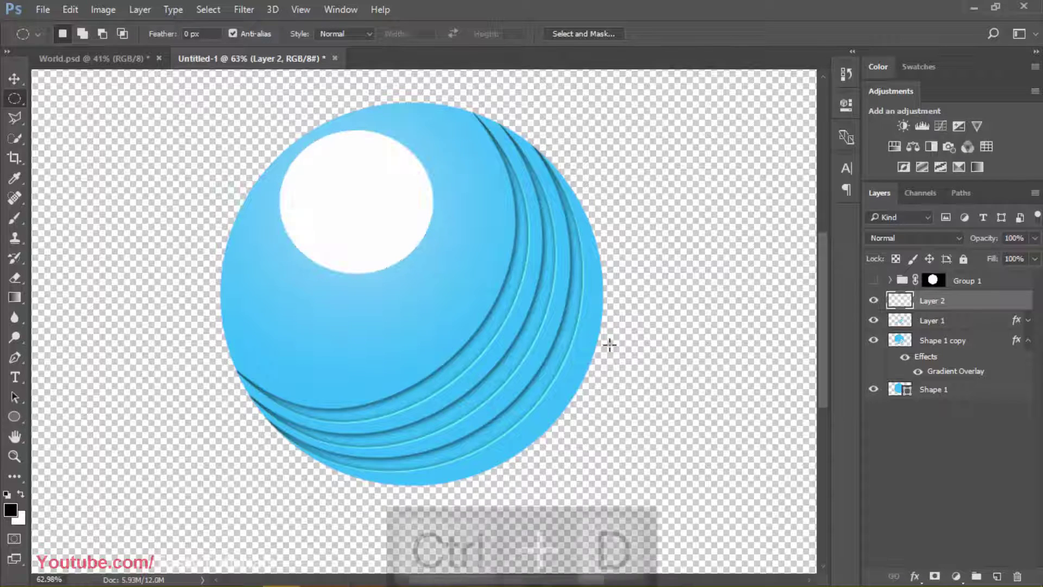
Step: Apply a Gaussian Blur of about 69.7 pixels to the white highlight and move it slightly lower on the globe
click(255, 9)
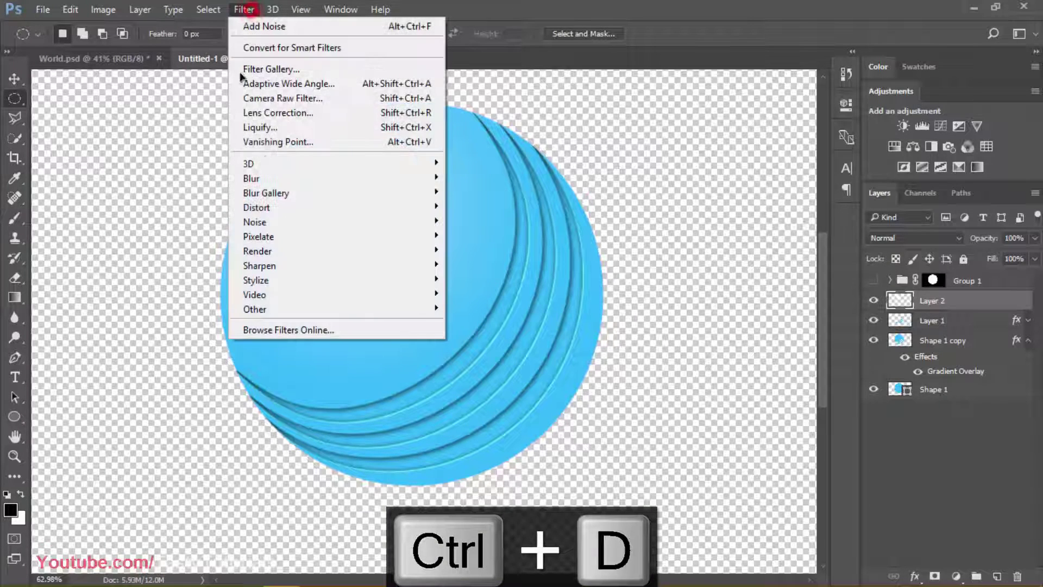
mouse_move(263, 177)
click(202, 237)
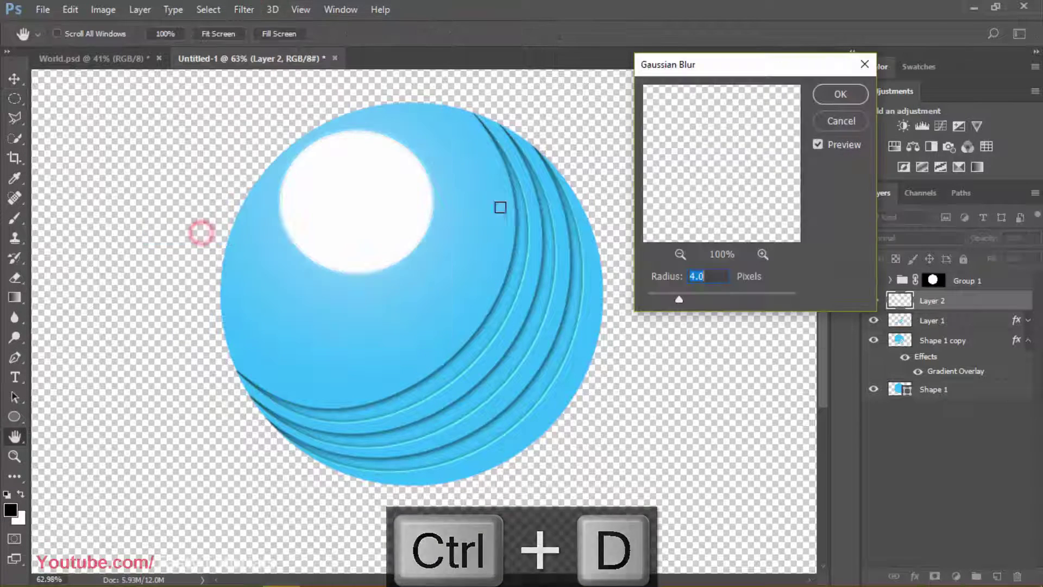
drag(682, 296, 731, 303)
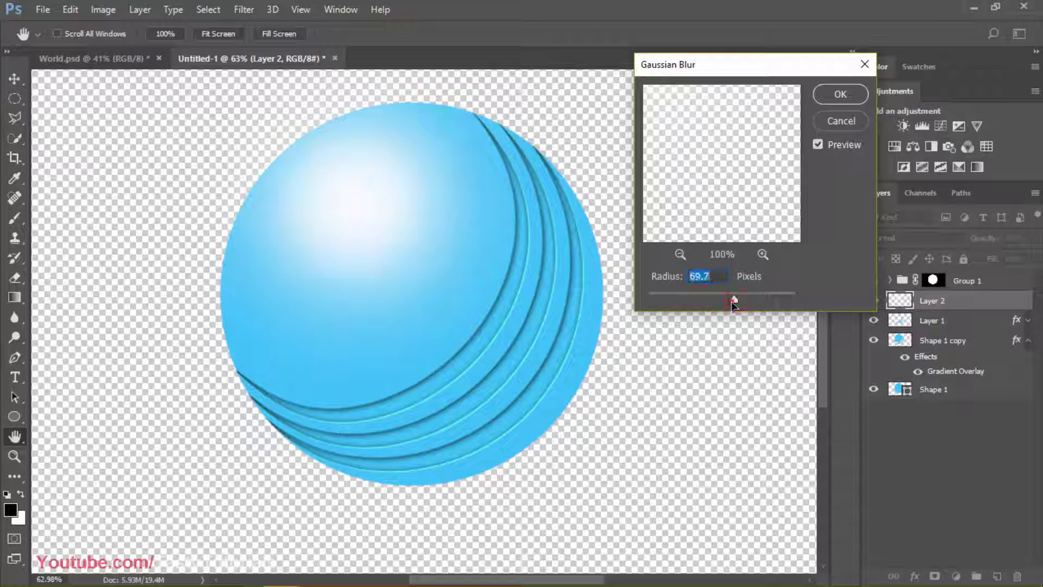
click(816, 96)
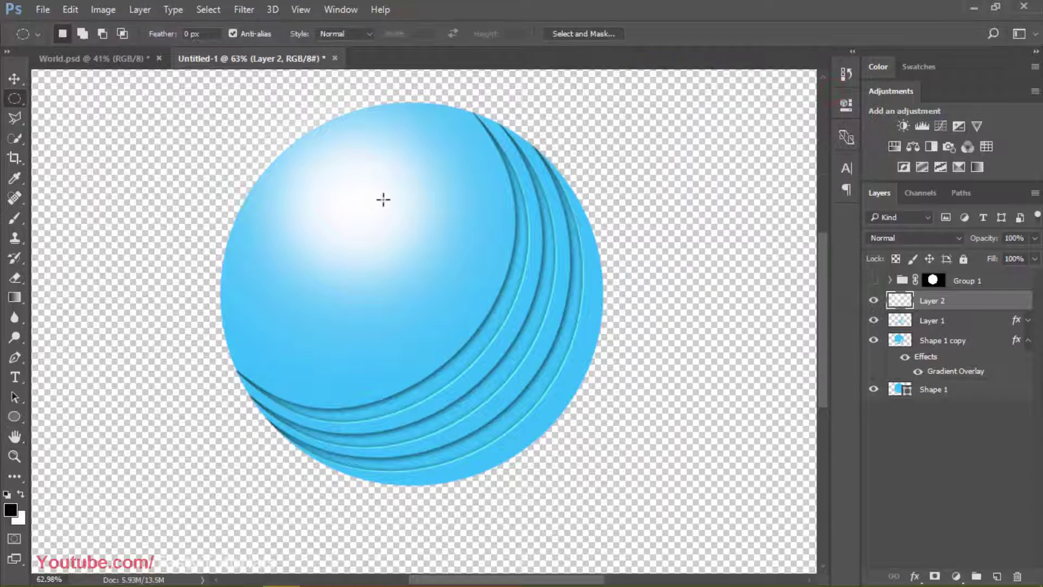
key(v)
drag(357, 207, 326, 218)
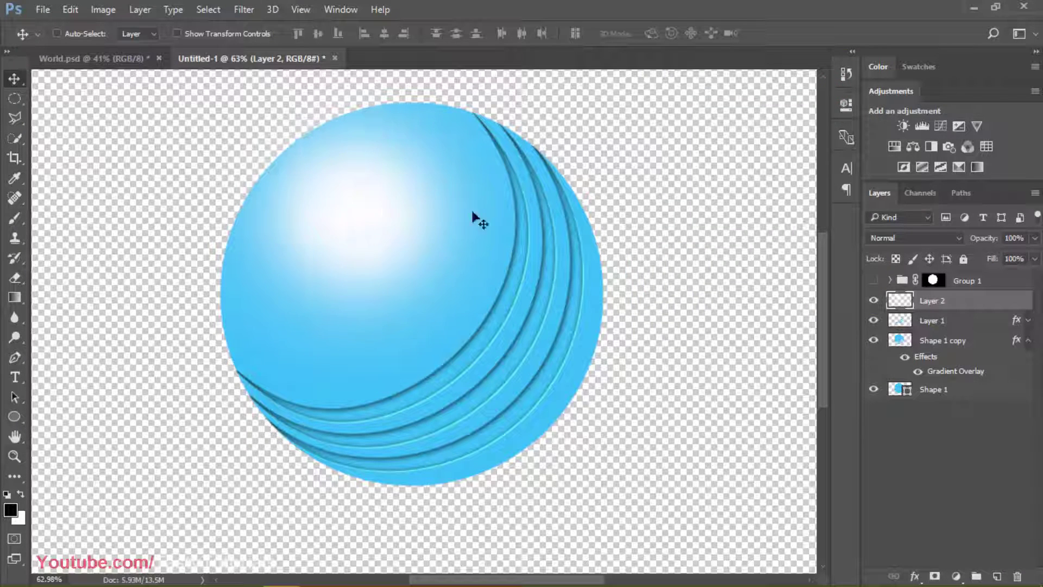
Step: Set Layer 2's blend mode to Soft Light and compare the globe with and without the highlight
click(869, 240)
click(881, 390)
key(Down)
click(872, 300)
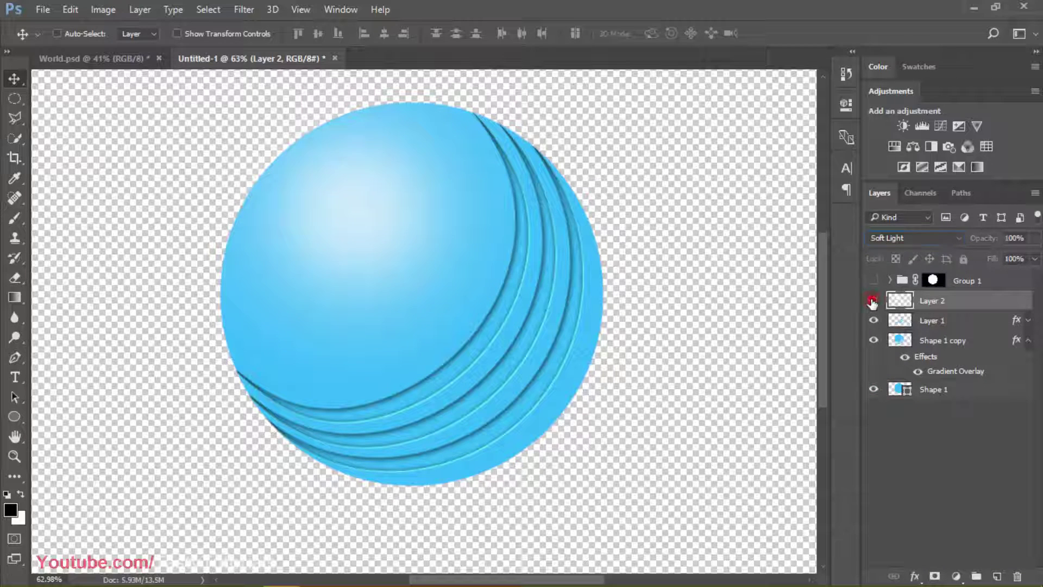
click(872, 300)
click(415, 208)
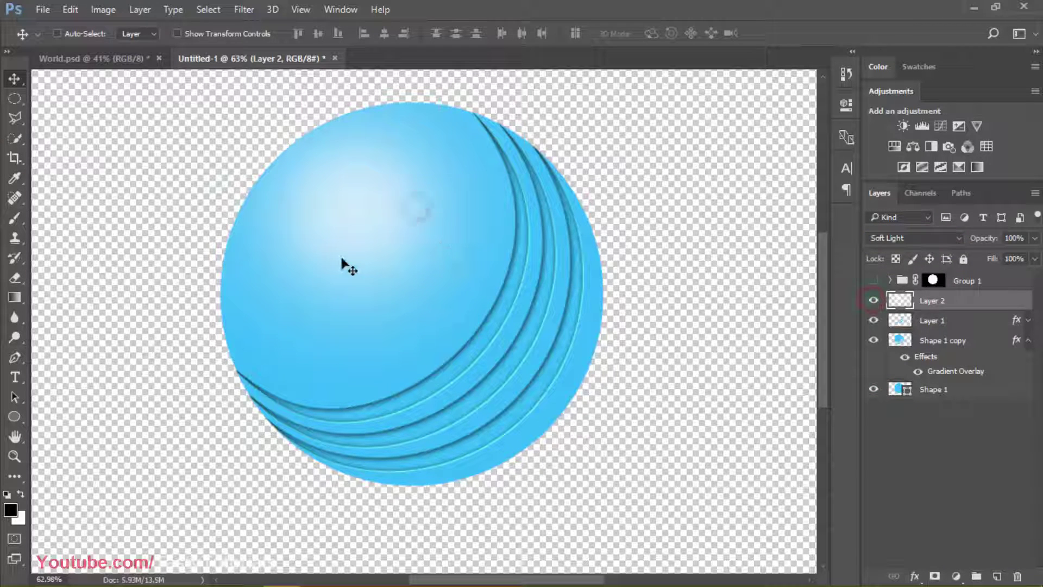
Step: Examine the finished globe up close and compare it with Layer 1, Layer 2 and Shape 1 hidden and shown
scroll(356, 232, up, 2)
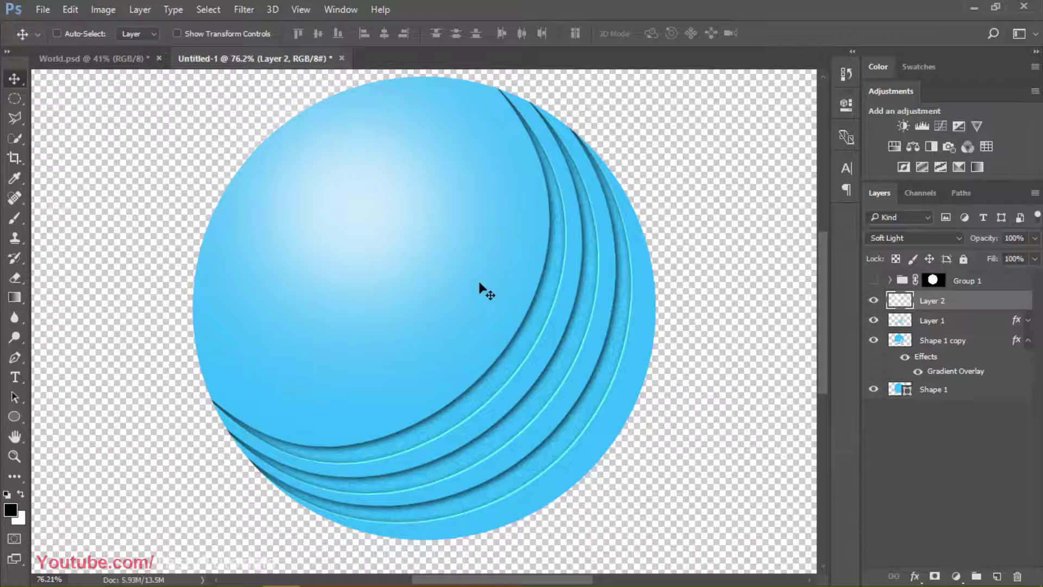
scroll(412, 323, down, 1)
scroll(410, 323, down, 1)
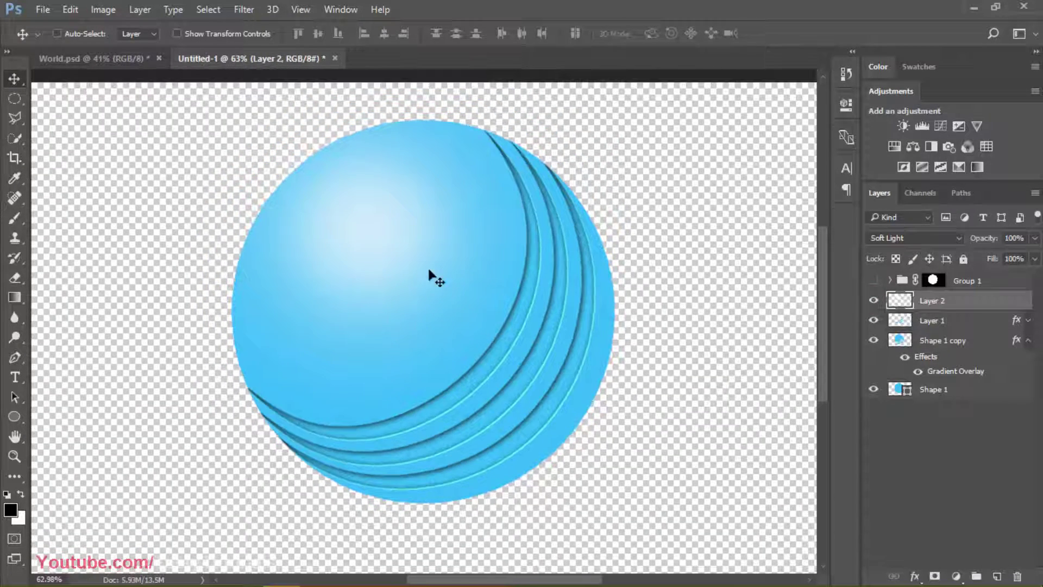
scroll(410, 272, up, 1)
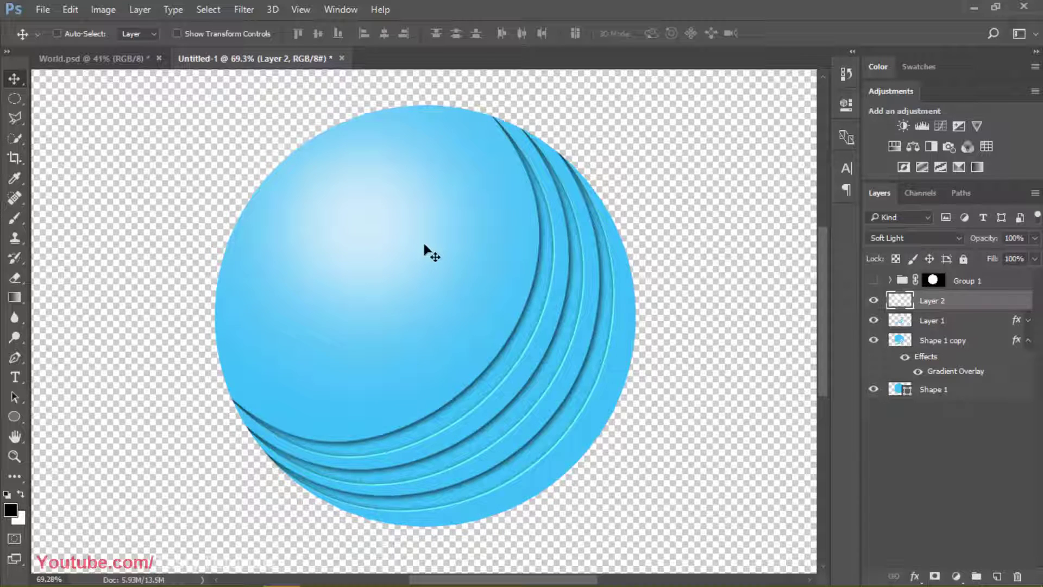
click(873, 320)
click(872, 320)
click(867, 379)
click(874, 320)
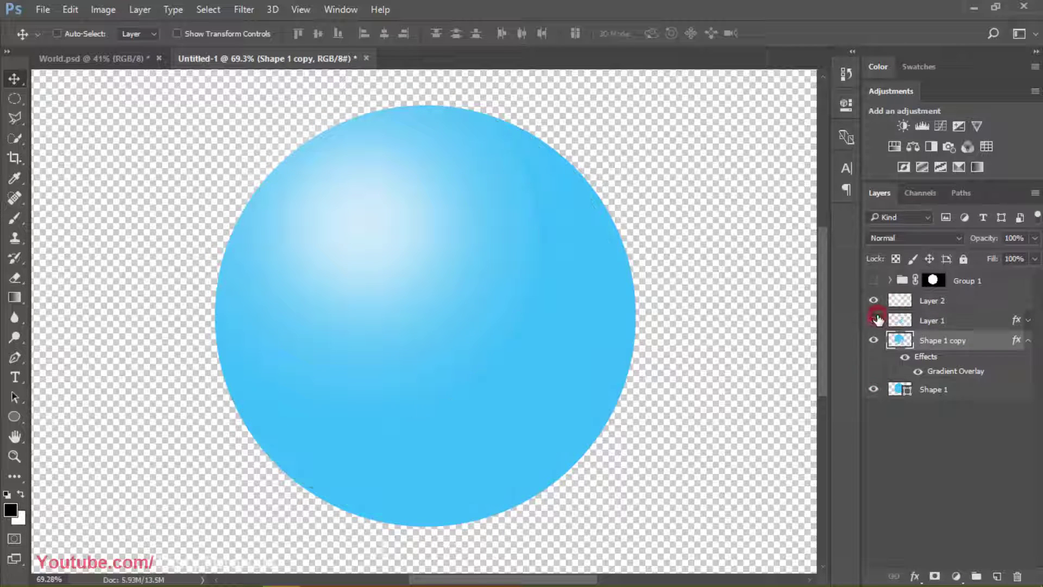
click(874, 320)
drag(874, 321, 875, 306)
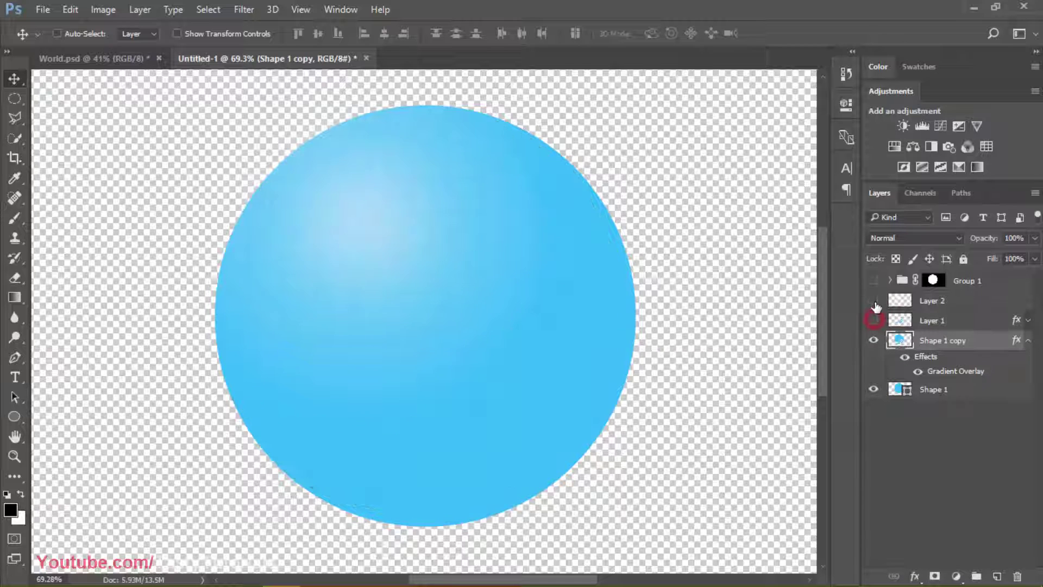
click(874, 389)
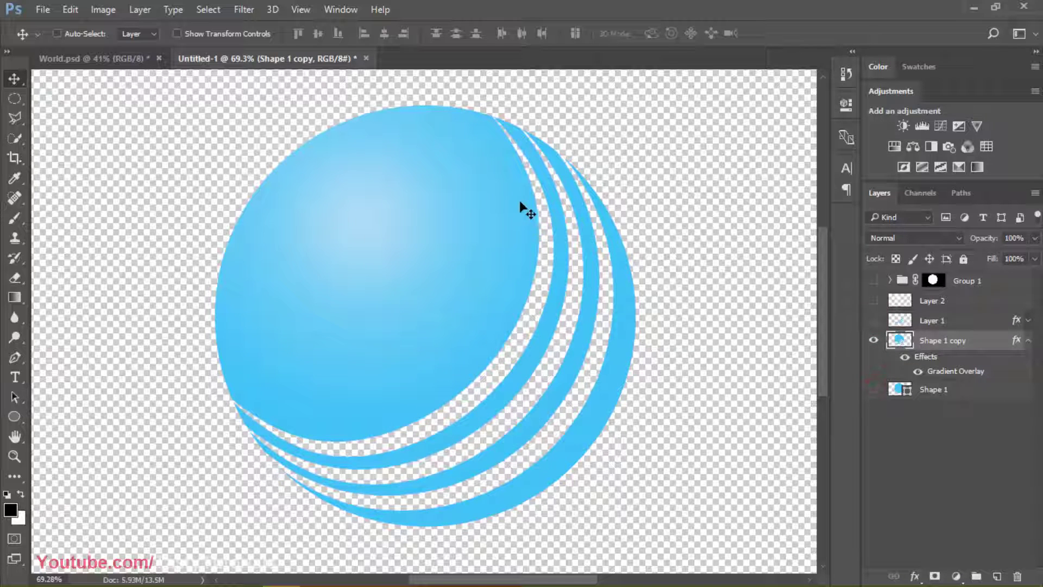
scroll(492, 280, down, 2)
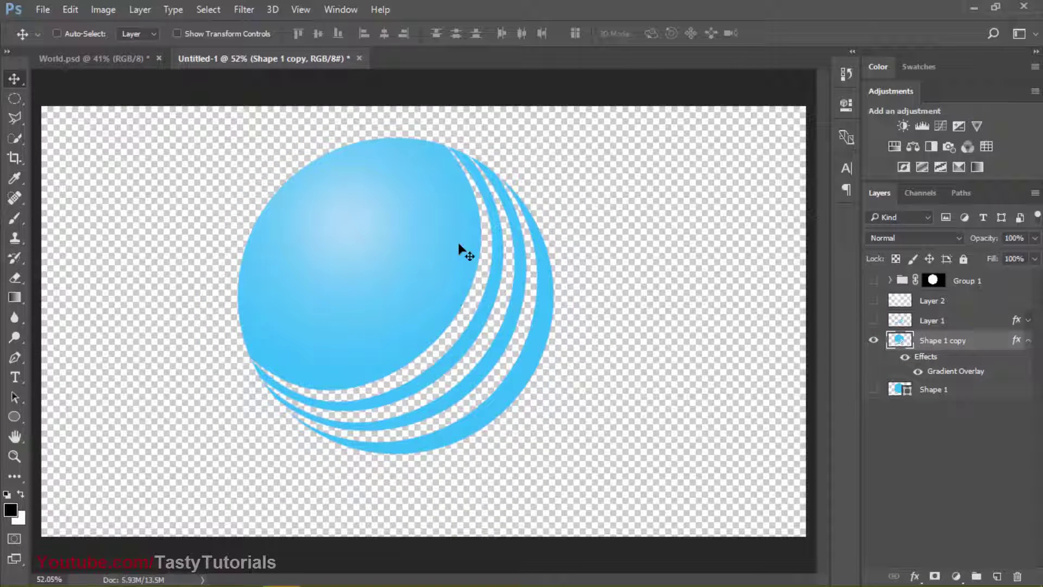
scroll(462, 244, up, 2)
drag(874, 393, 873, 309)
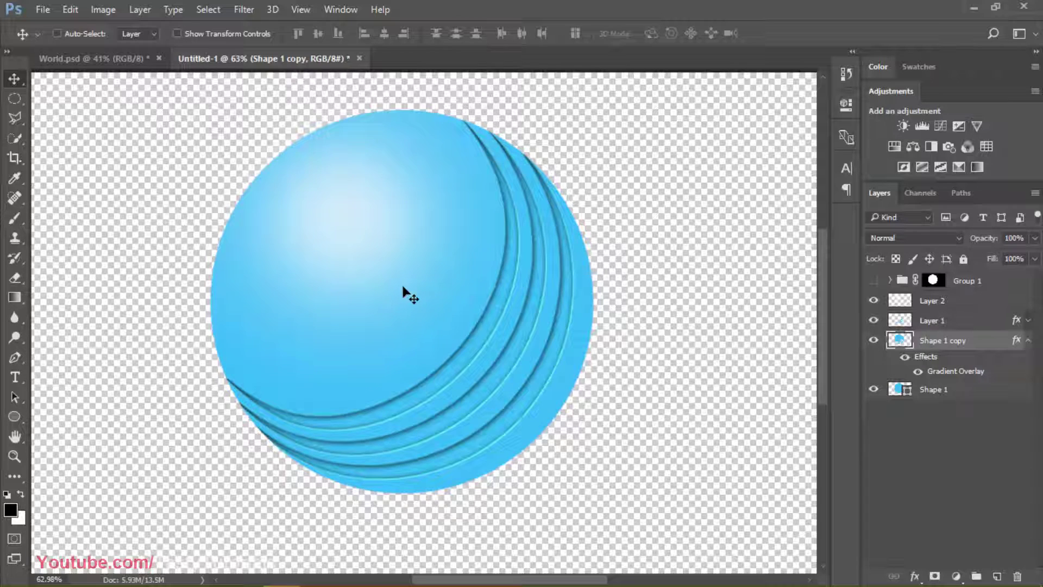
scroll(412, 295, down, 2)
scroll(367, 254, down, 2)
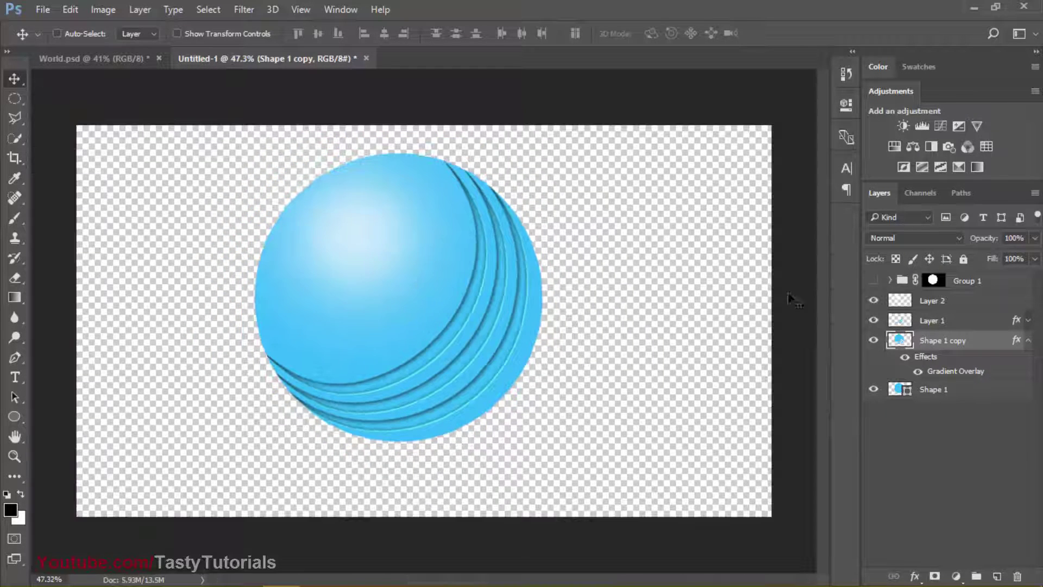
Step: Collapse Shape 1 copy's effects, add a Gradient Fill layer with no layer selected, and choose the black-to-white preset
click(1030, 342)
click(987, 398)
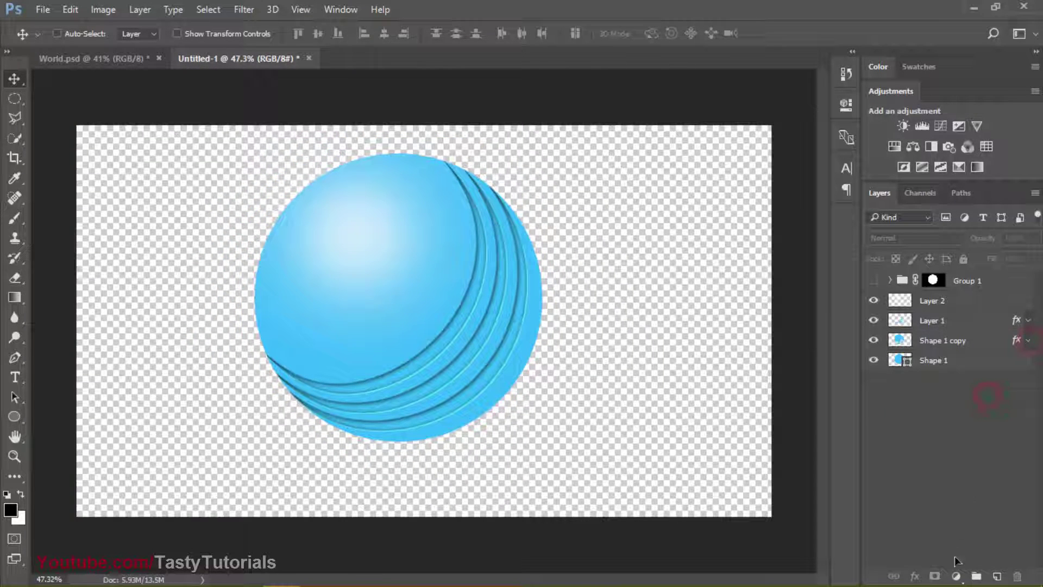
click(955, 576)
click(930, 263)
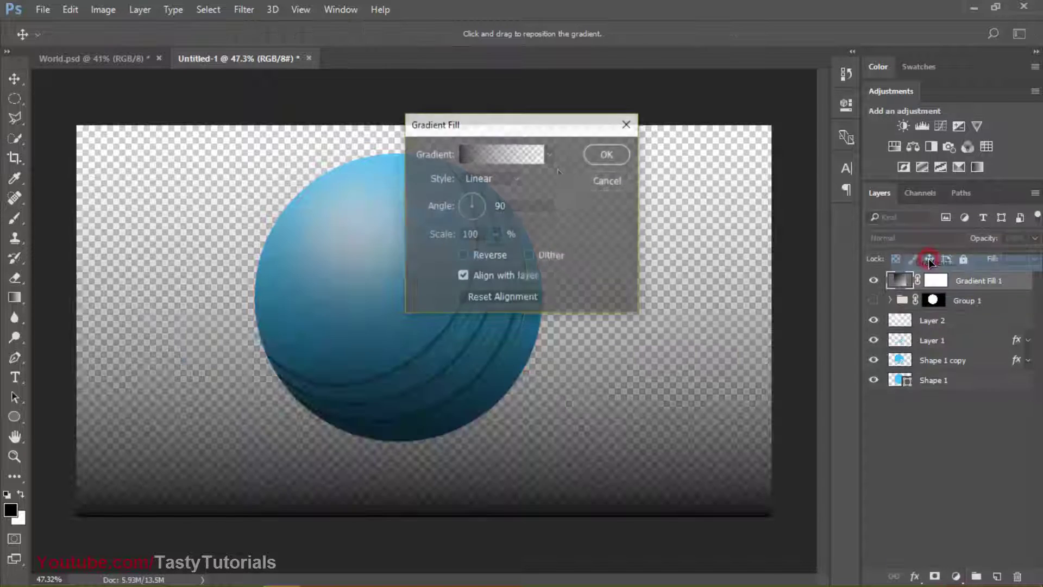
click(498, 156)
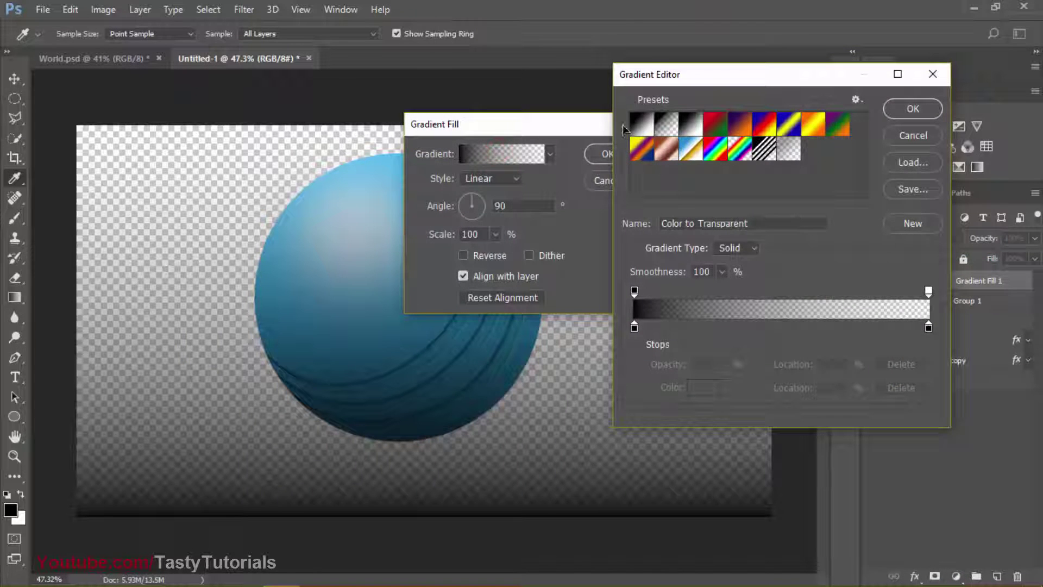
click(641, 124)
Step: Set the gradient's starting colour stop to light blue 80c0fc
double_click(634, 326)
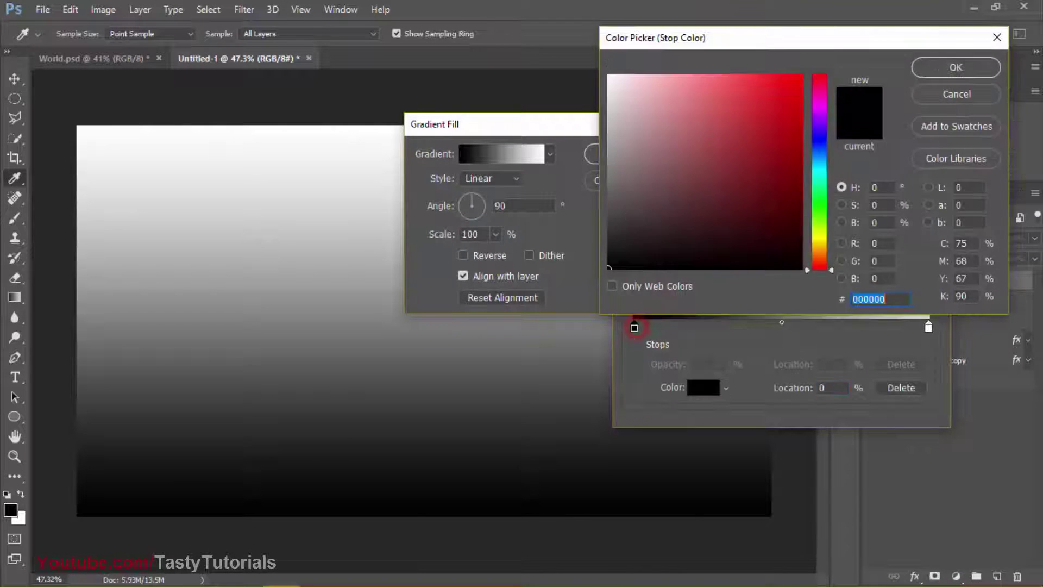
click(641, 167)
drag(640, 168, 587, 134)
mouse_move(817, 148)
mouse_down()
mouse_move(816, 127)
mouse_move(815, 160)
mouse_up()
click(665, 98)
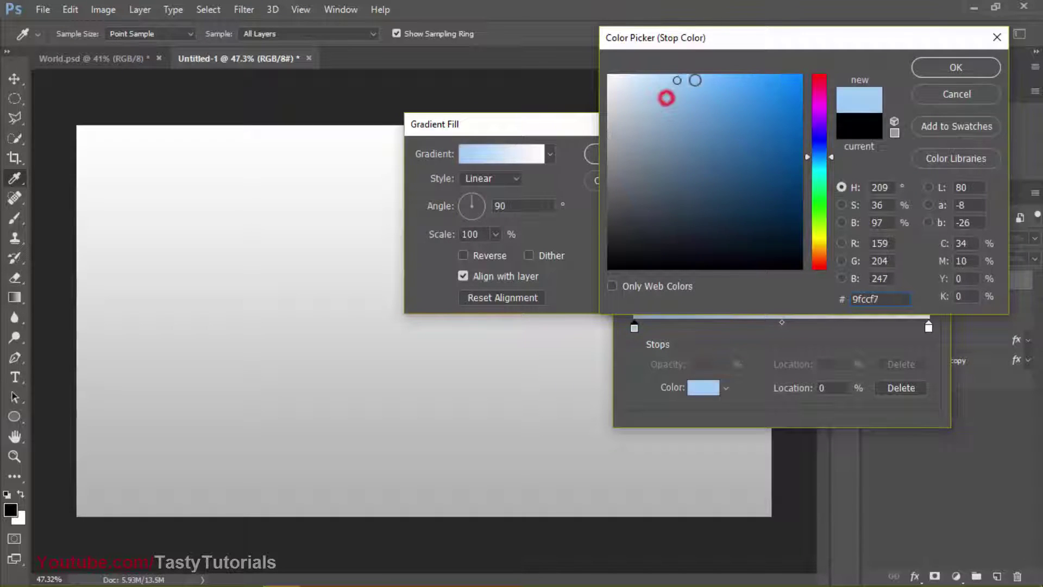
click(710, 79)
click(703, 76)
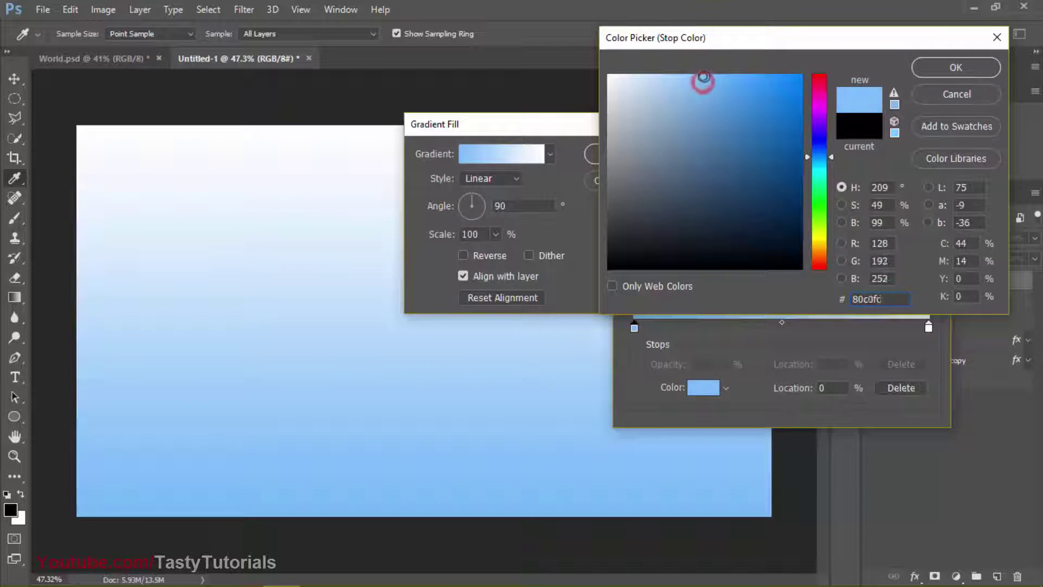
click(985, 71)
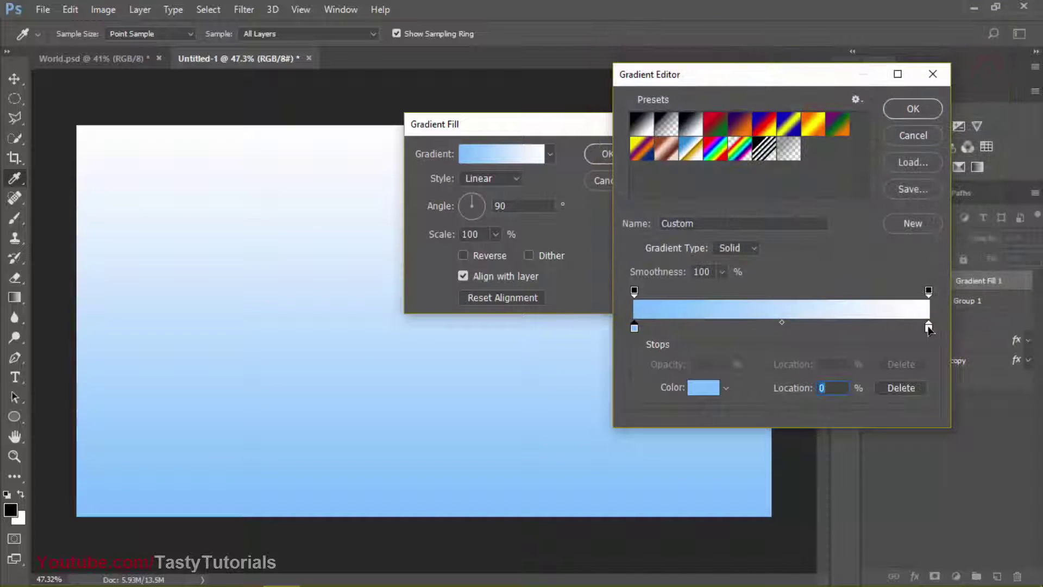
Step: Set the gradient's end colour stop to bright cyan-blue 04c1ff and accept the edited gradient
double_click(928, 327)
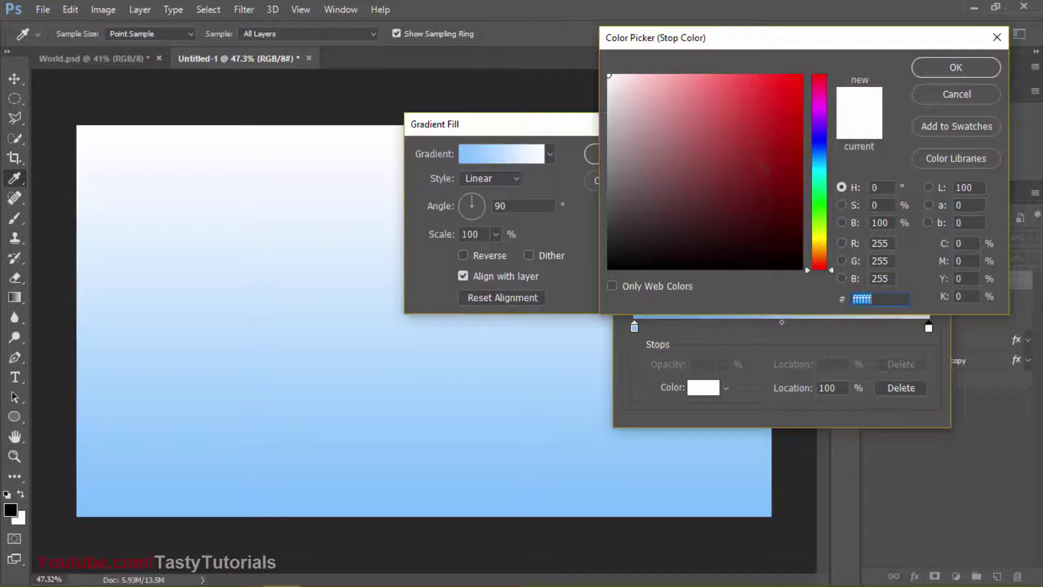
drag(808, 184, 817, 159)
click(799, 74)
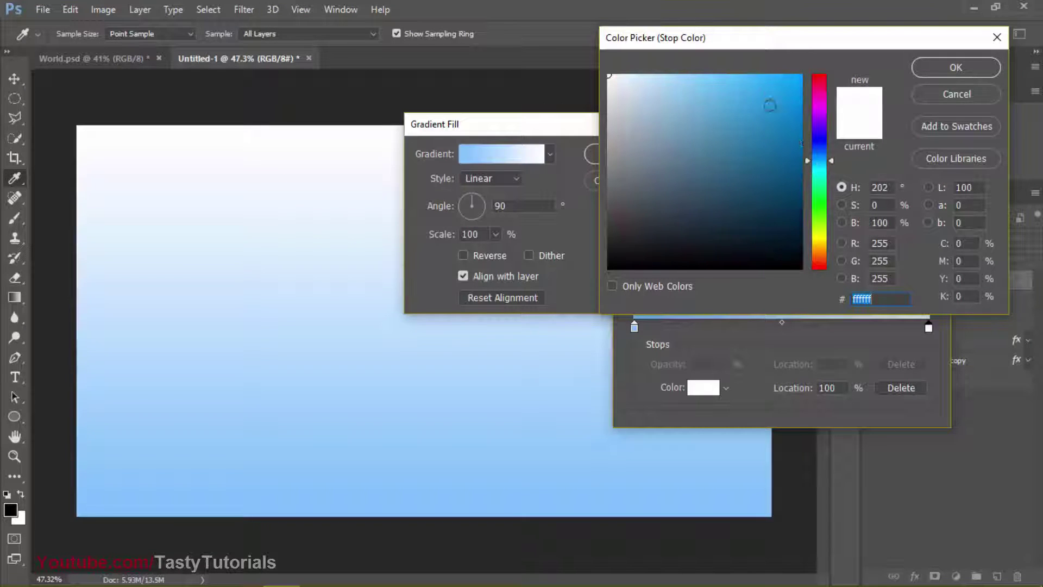
click(823, 165)
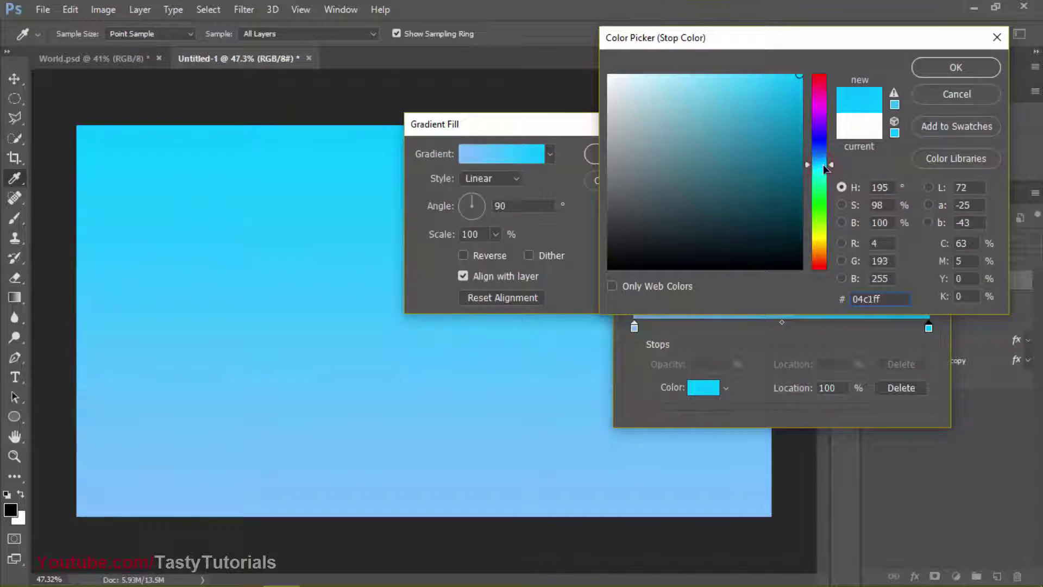
click(955, 67)
click(895, 110)
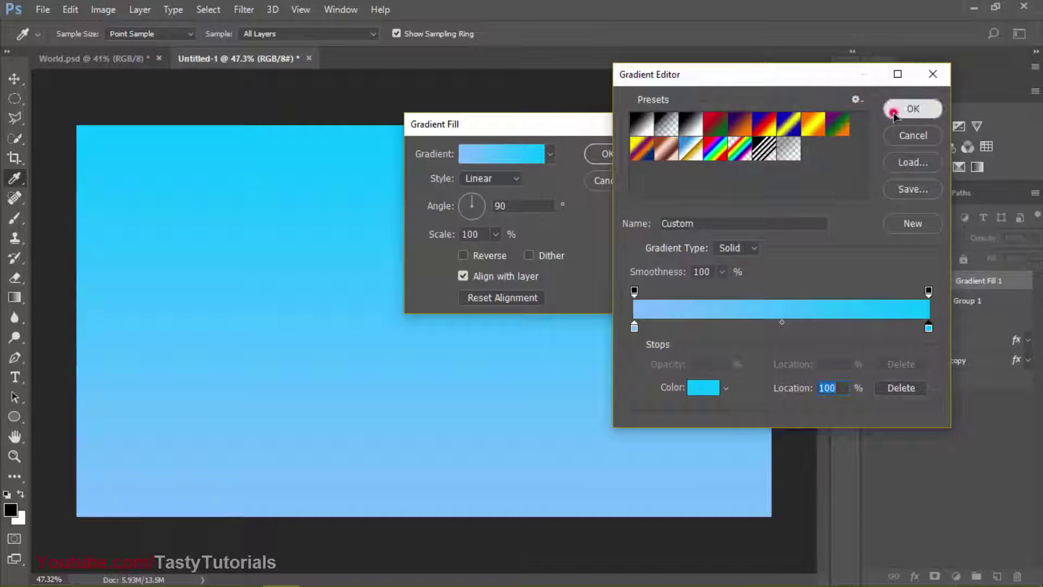
Step: Make the fill a radial gradient at 0° with 330% scale and Reverse off
click(490, 259)
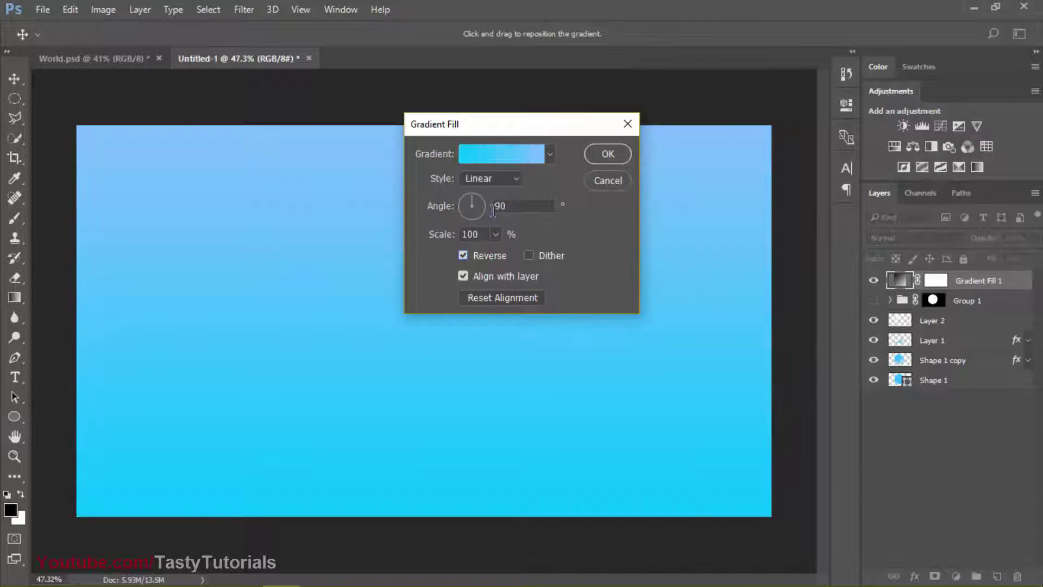
drag(477, 208, 488, 207)
click(491, 179)
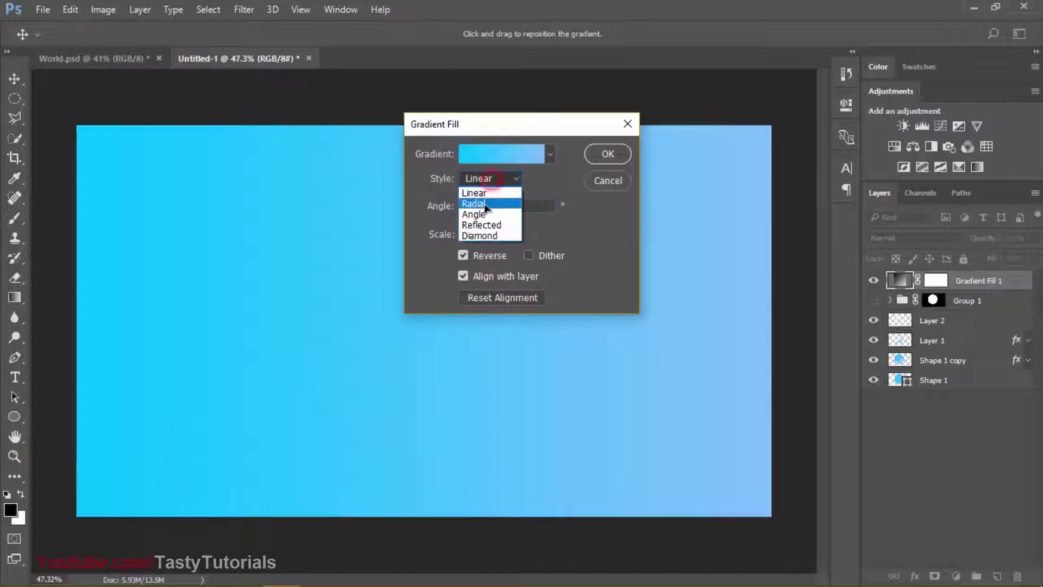
click(486, 205)
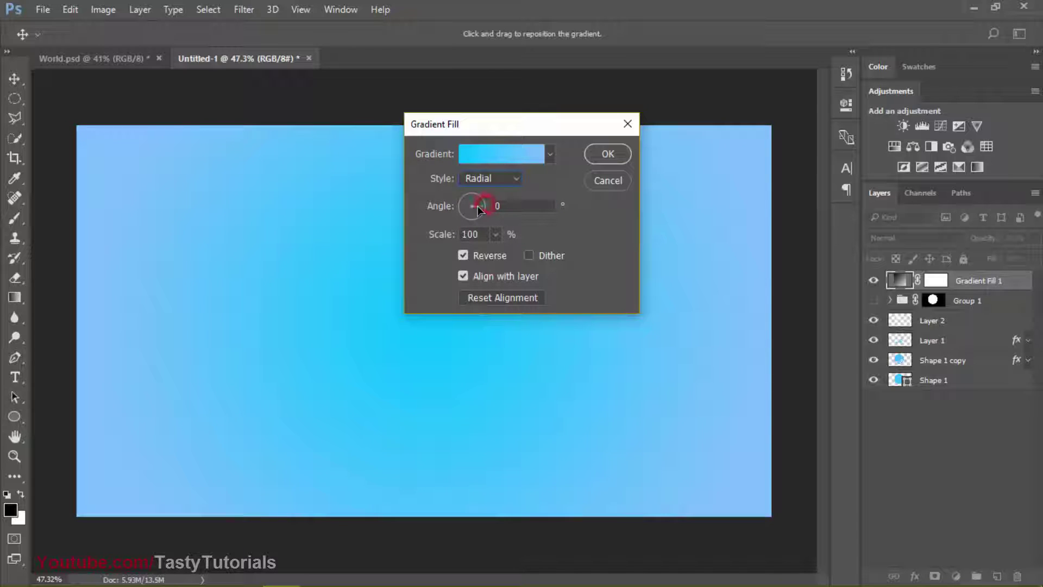
click(464, 259)
drag(464, 133, 623, 116)
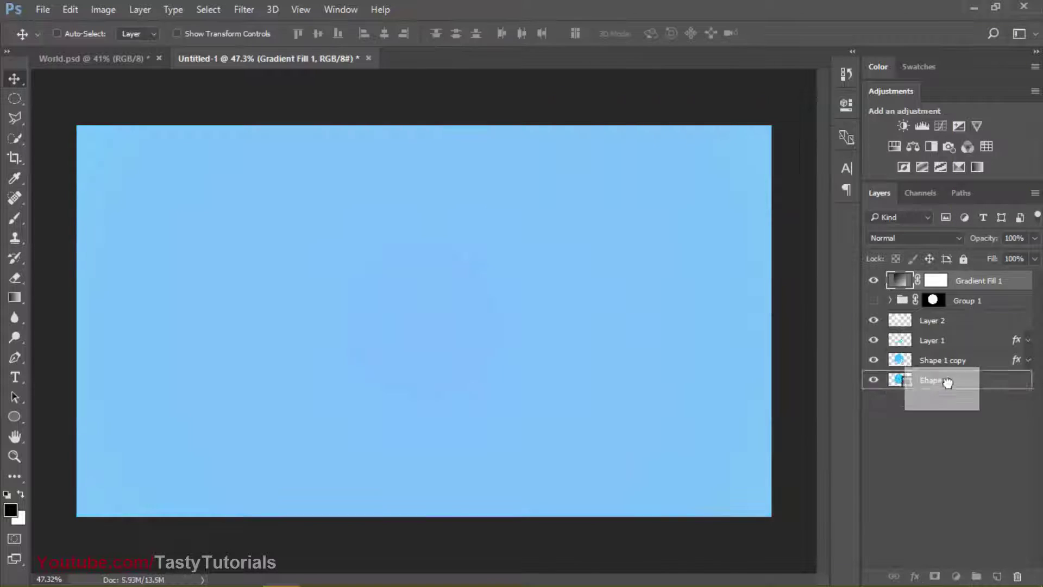
Step: Move the gradient fill below the globe layers, and group and centre the globe on the canvas
drag(948, 383, 948, 389)
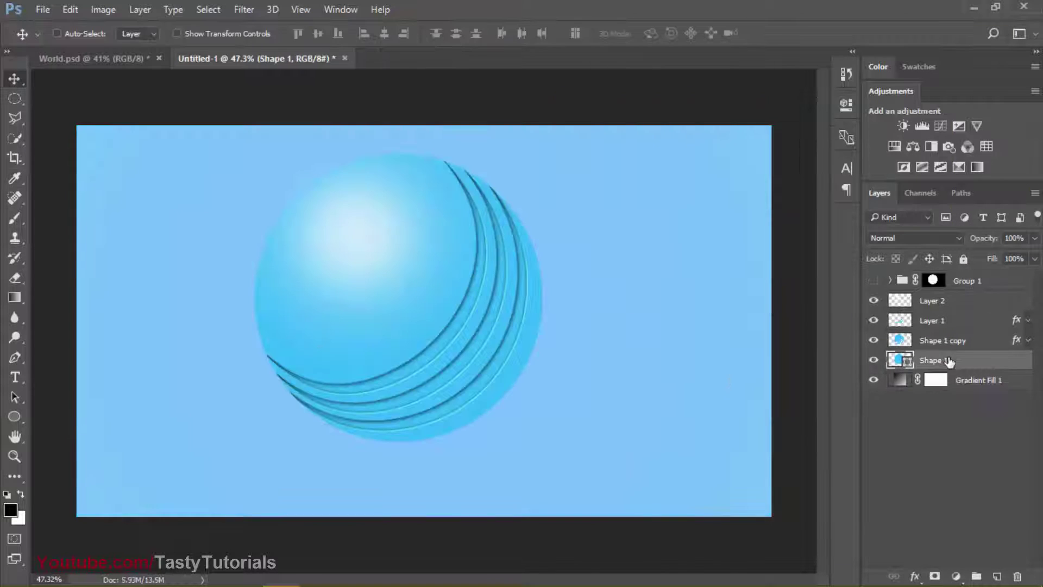
key(ctrl+g)
key(ctrl+a)
key(ctrl+d)
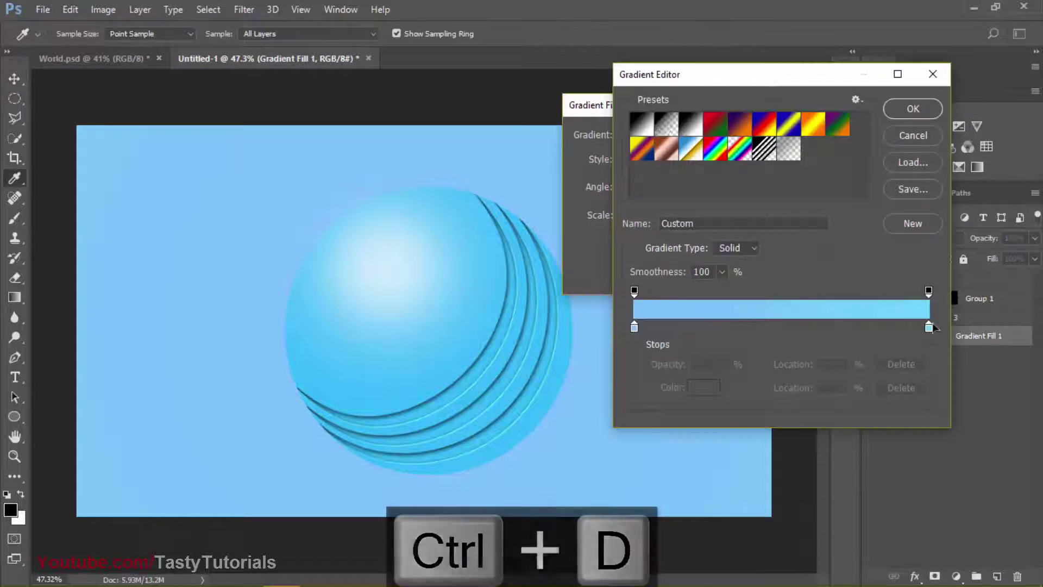
Step: Recolour the background gradient's stops to a pale grey-blue centre and pale mint edges, and apply the fill
double_click(929, 325)
click(647, 90)
click(880, 299)
text(cfc1c1)
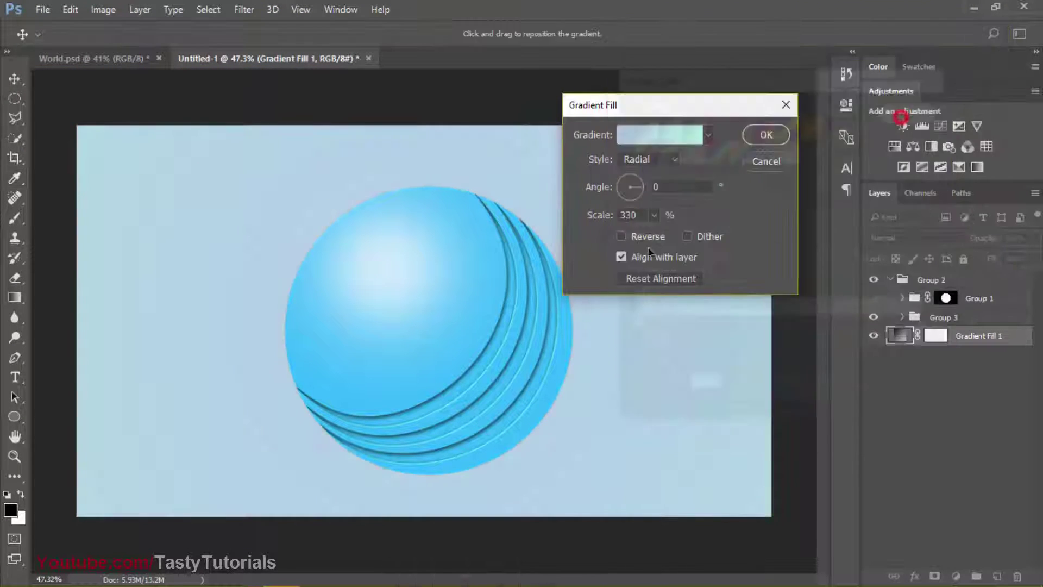
click(760, 134)
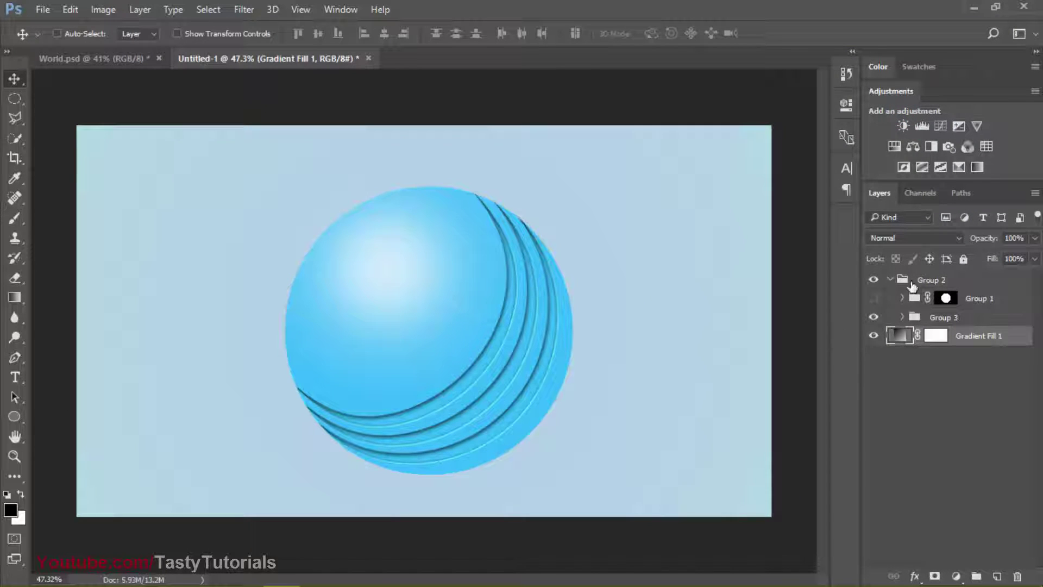
Step: Move the globe group straight up so that space is left beneath it on the canvas
click(911, 282)
drag(421, 356, 420, 325)
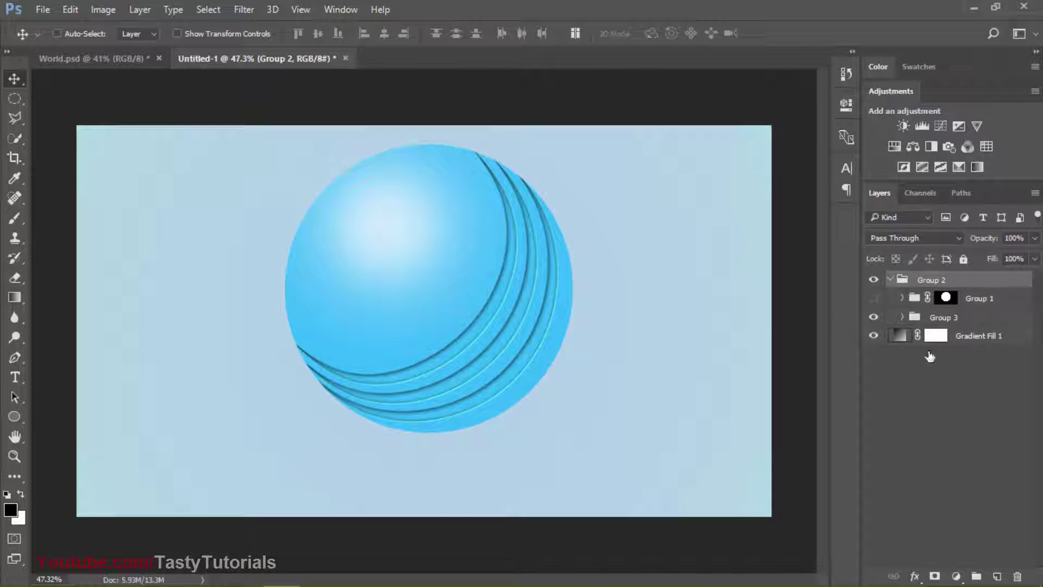
click(959, 412)
Step: Add a new layer and paint a single soft black dab on it with a 500 px brush over the globe
click(996, 576)
key(b)
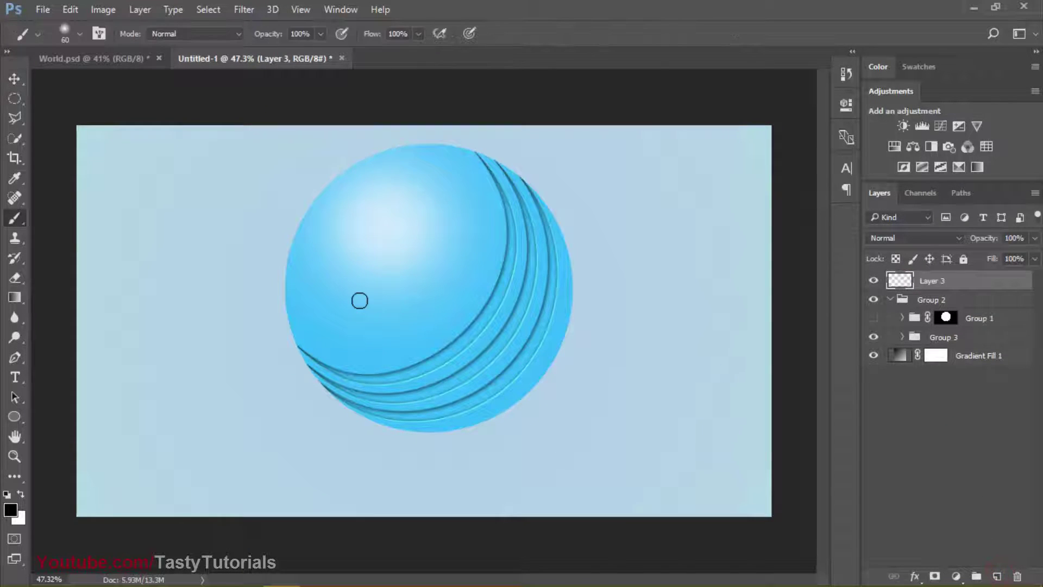
scroll(359, 300, up, 2)
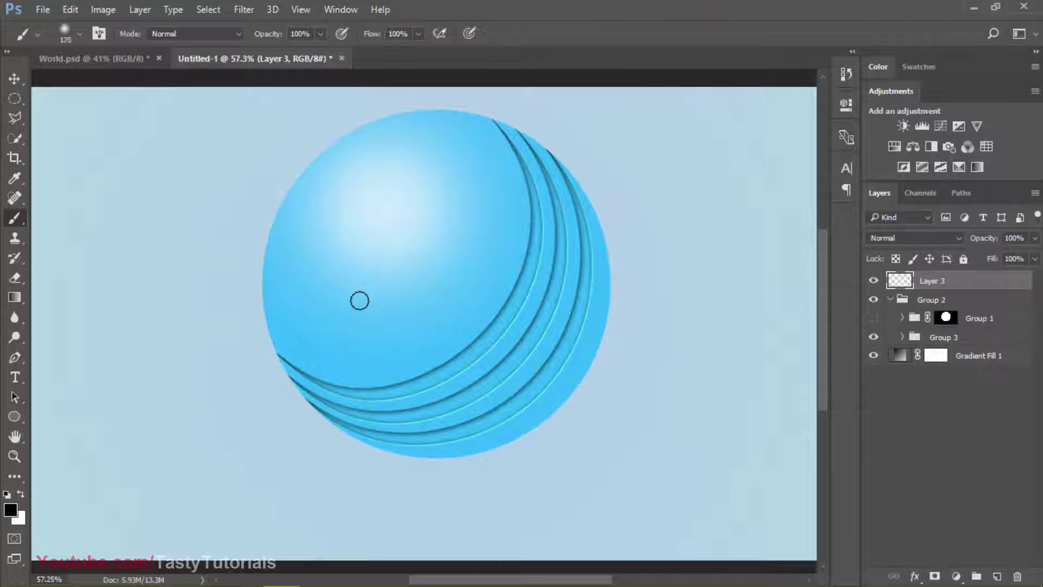
scroll(360, 301, down, 2)
click(408, 280)
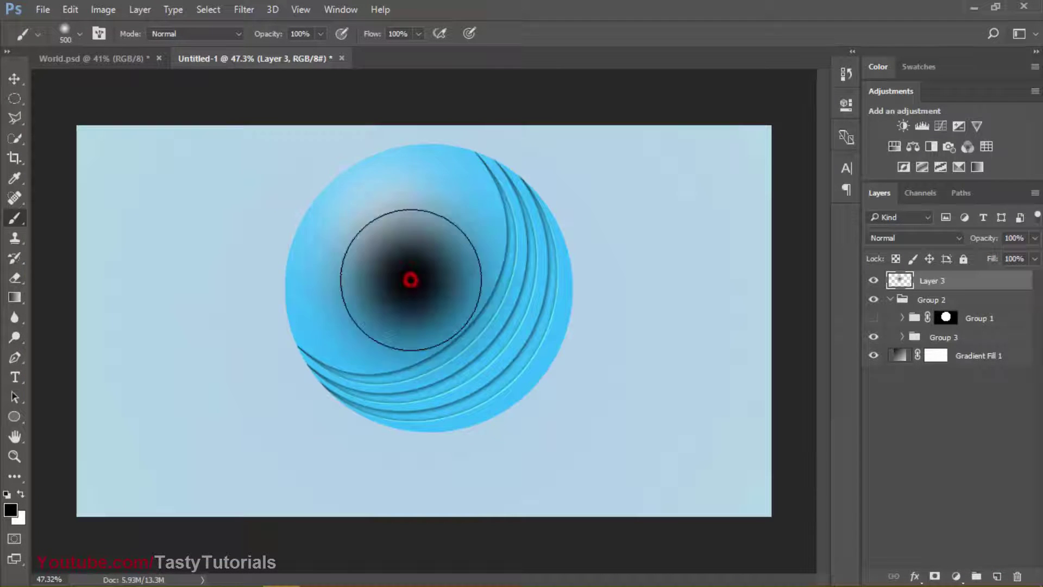
Step: Flatten the black dab to 12.96% height, widen it to 149.75%, and place it just beneath the globe as a ground shadow
key(ctrl+t)
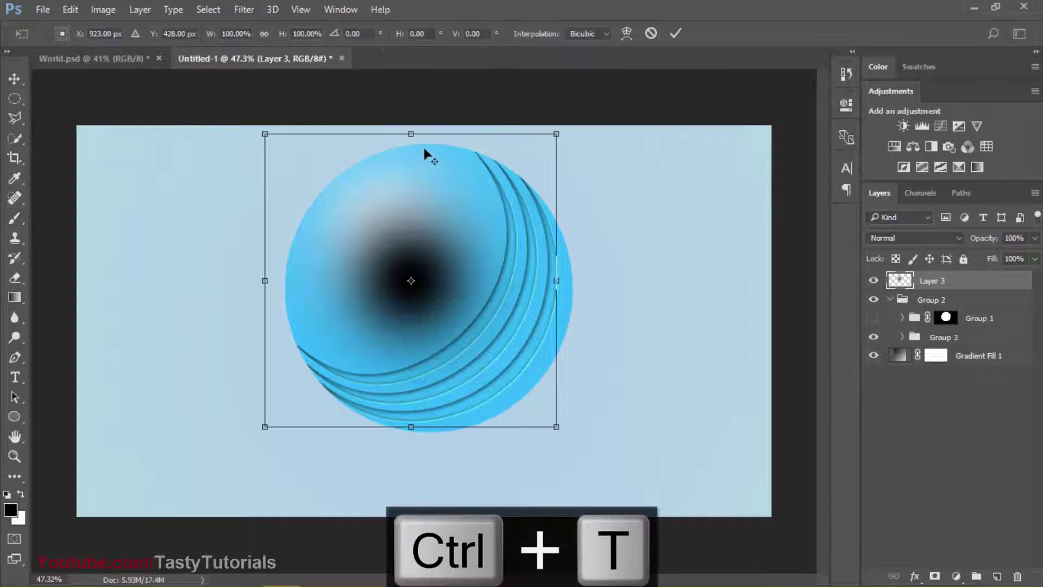
drag(430, 132, 466, 441)
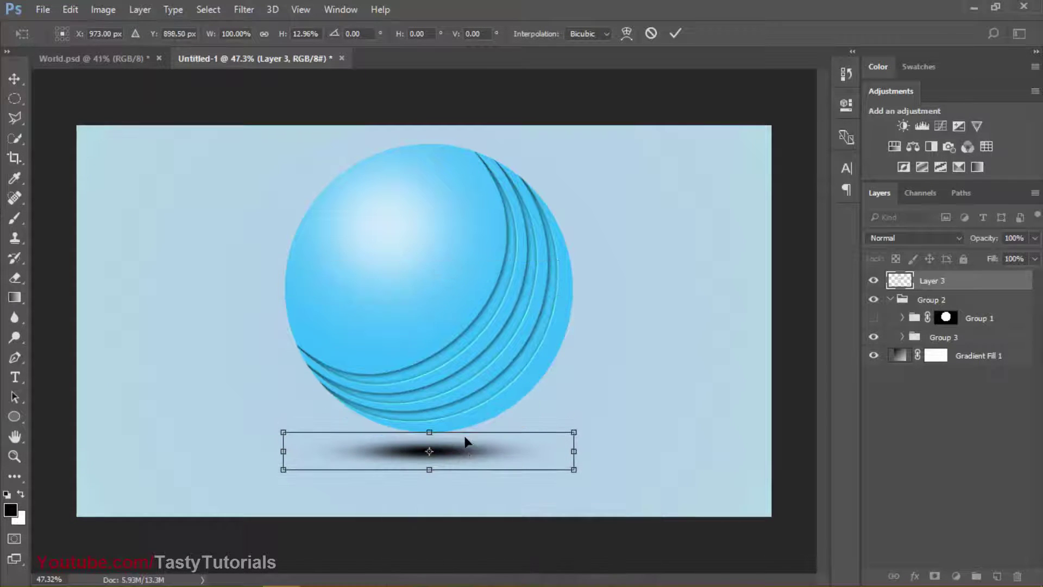
drag(576, 457, 646, 454)
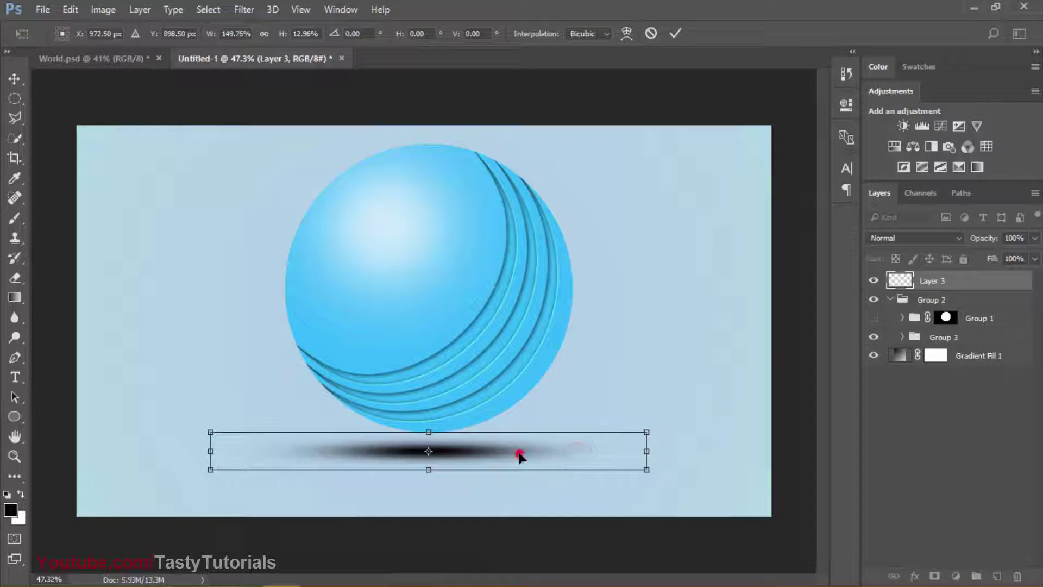
double_click(519, 454)
key(b)
Step: Set the ground shadow layer's blend mode to Overlay and nudge the shadow into place under the globe
click(887, 241)
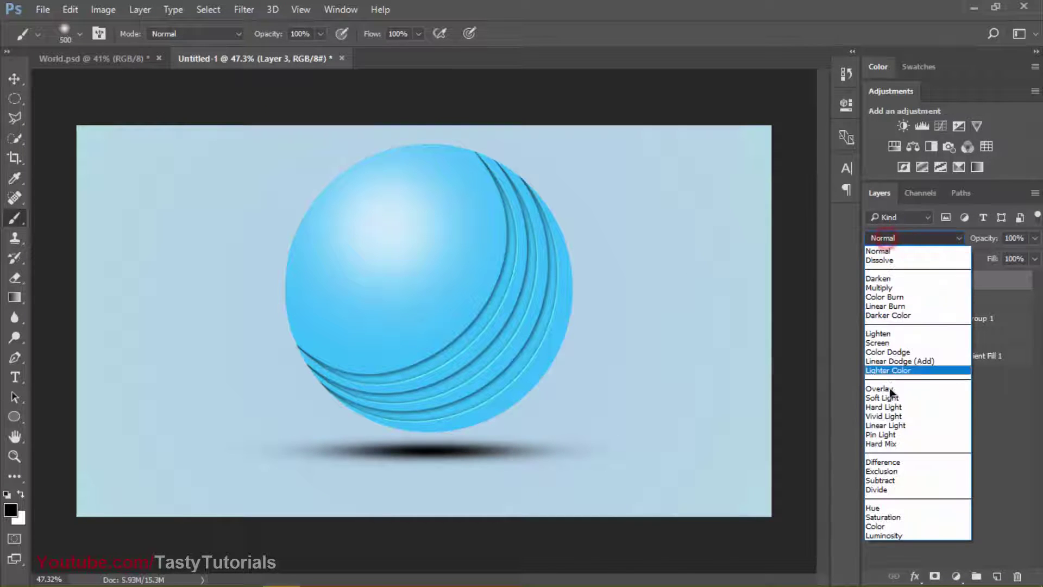
click(888, 396)
scroll(887, 241, up, 1)
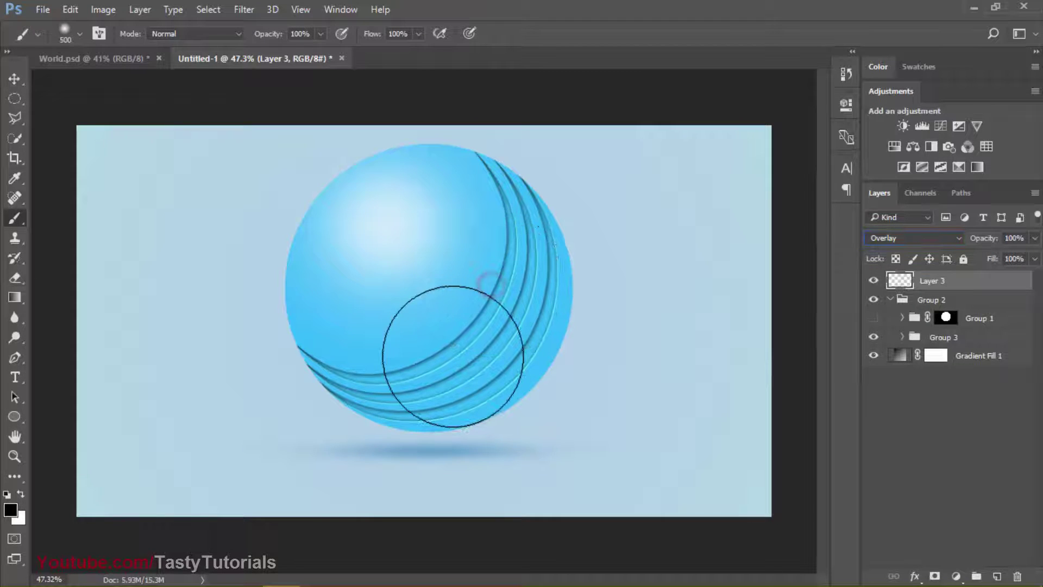
key(v)
drag(442, 442, 447, 440)
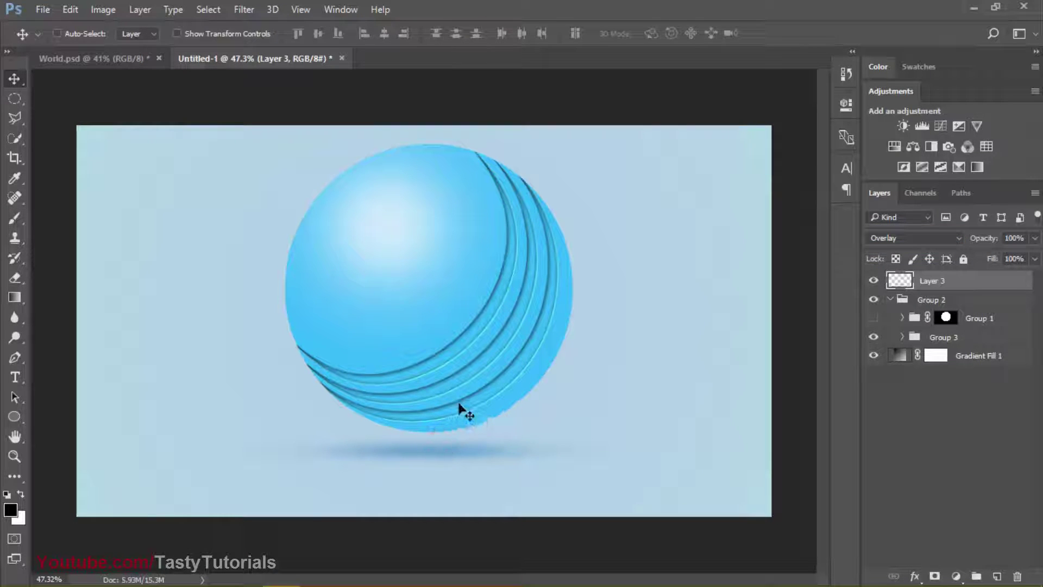
Step: Add a black text layer reading "Your Text" on the canvas
key(t)
click(223, 409)
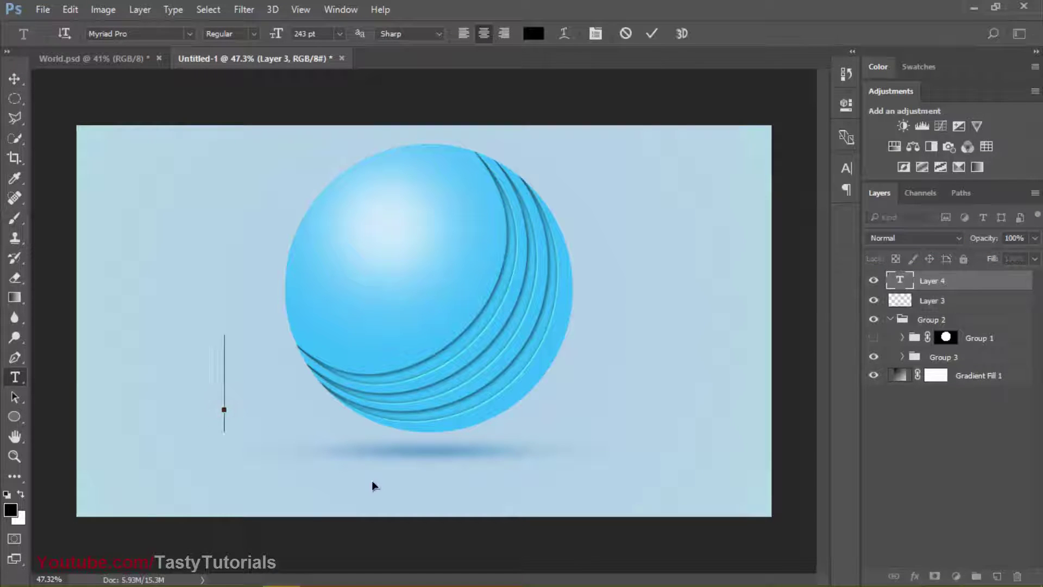
text(Yo)
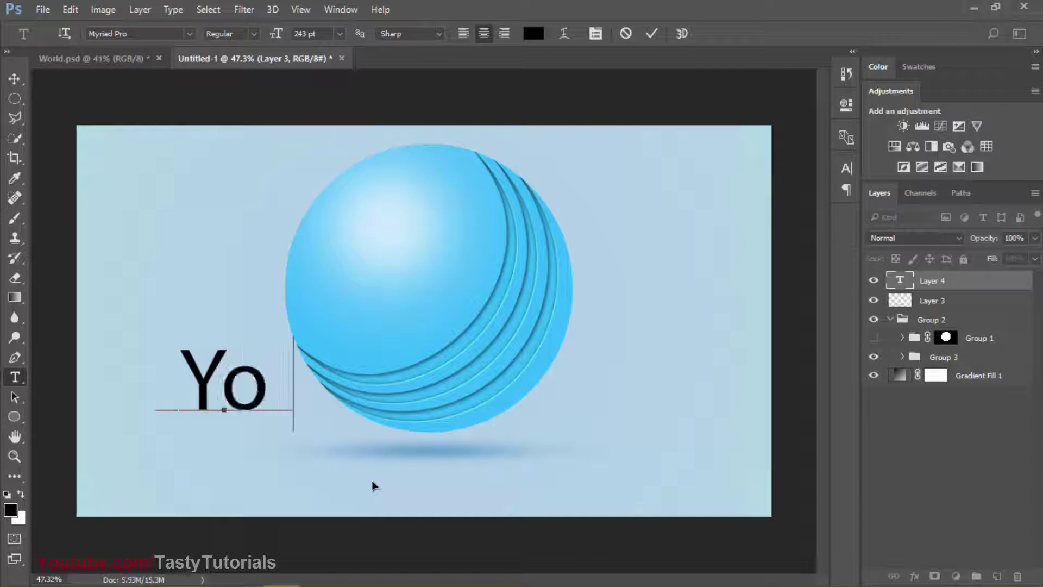
text(ur Text)
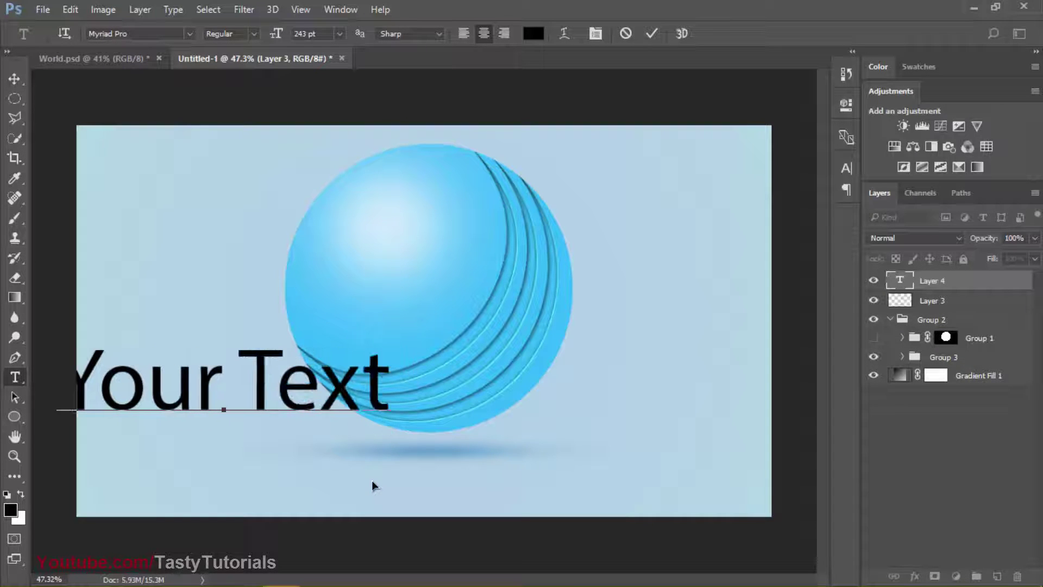
Step: Scale the "Your Text" layer down and centre it beneath the globe's shadow, then deselect the layers
click(14, 79)
drag(214, 375, 450, 414)
key(ctrl+t)
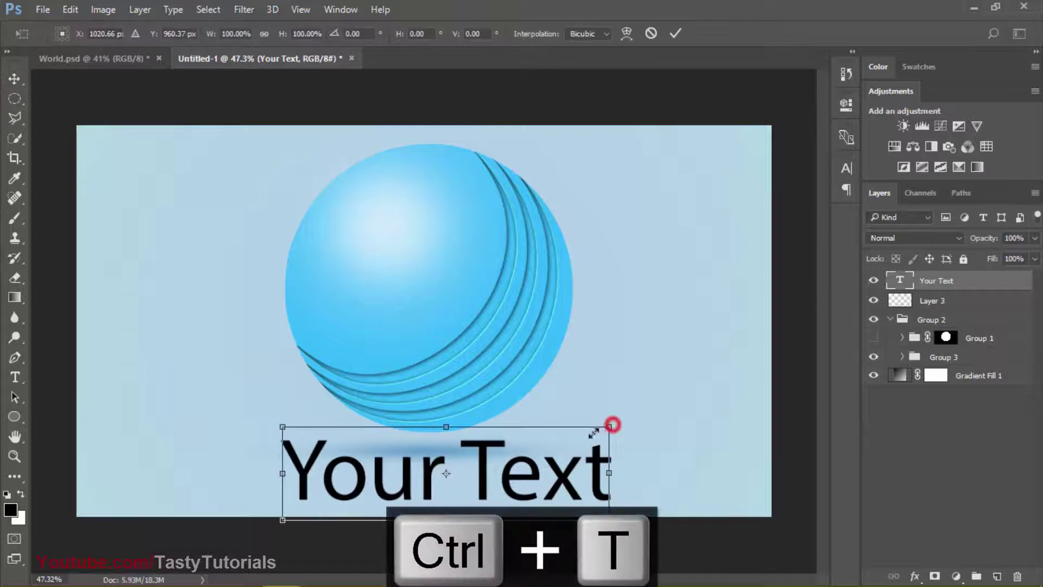
drag(612, 426, 549, 441)
drag(512, 470, 504, 478)
key(Return)
click(926, 425)
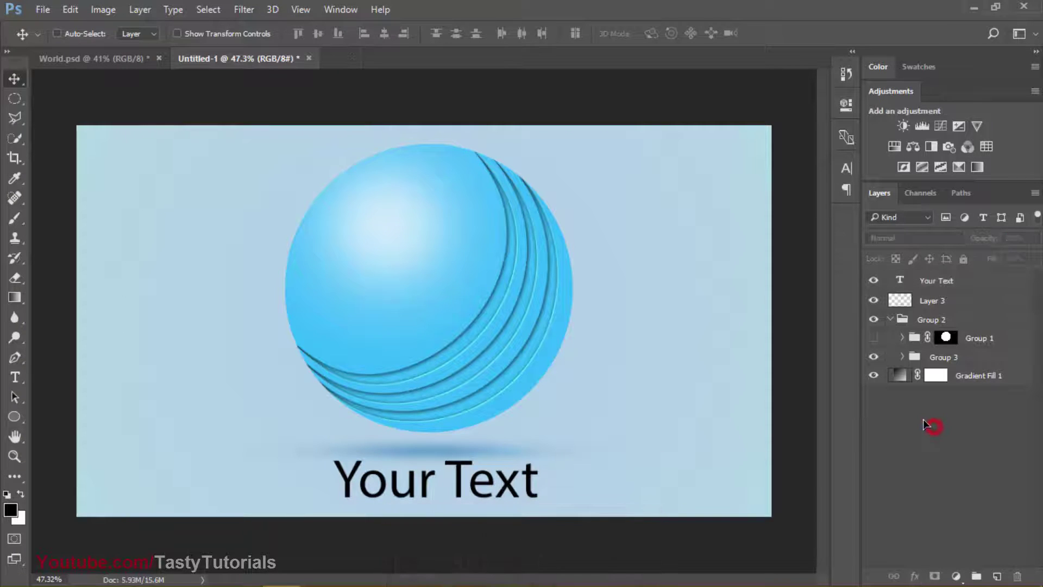
scroll(357, 272, up, 3)
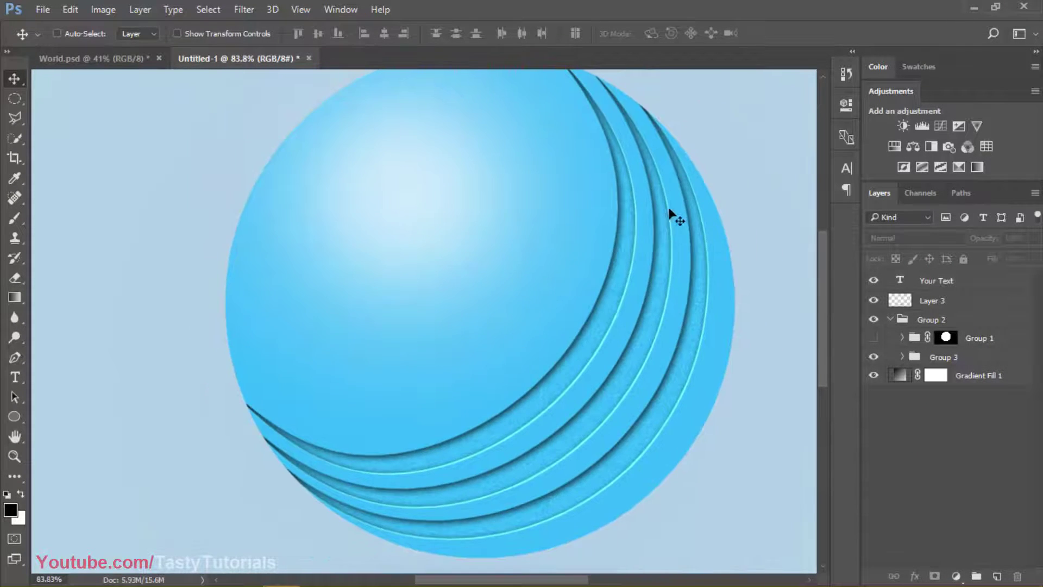
scroll(500, 288, down, 2)
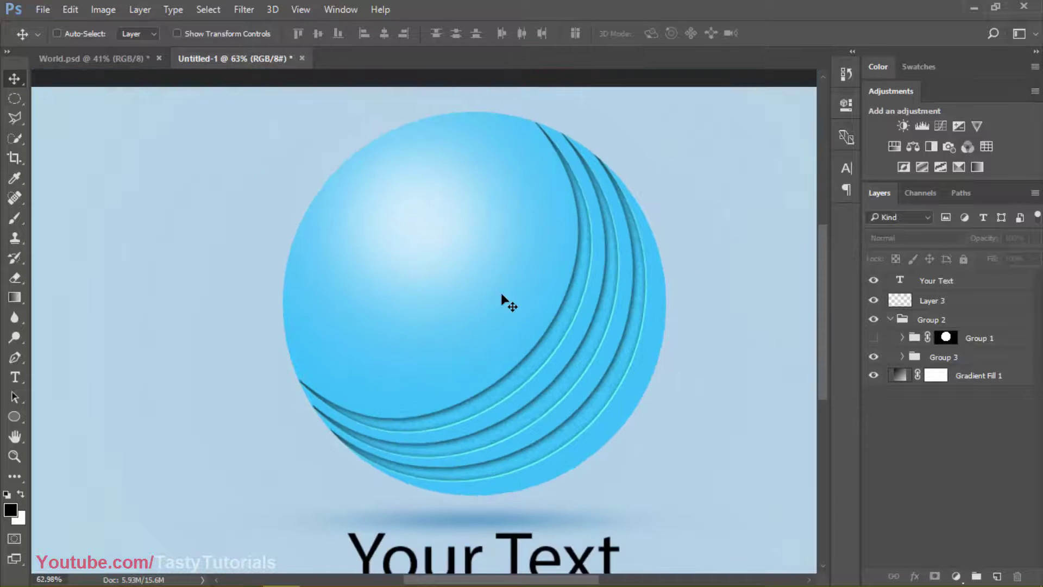
scroll(435, 291, down, 1)
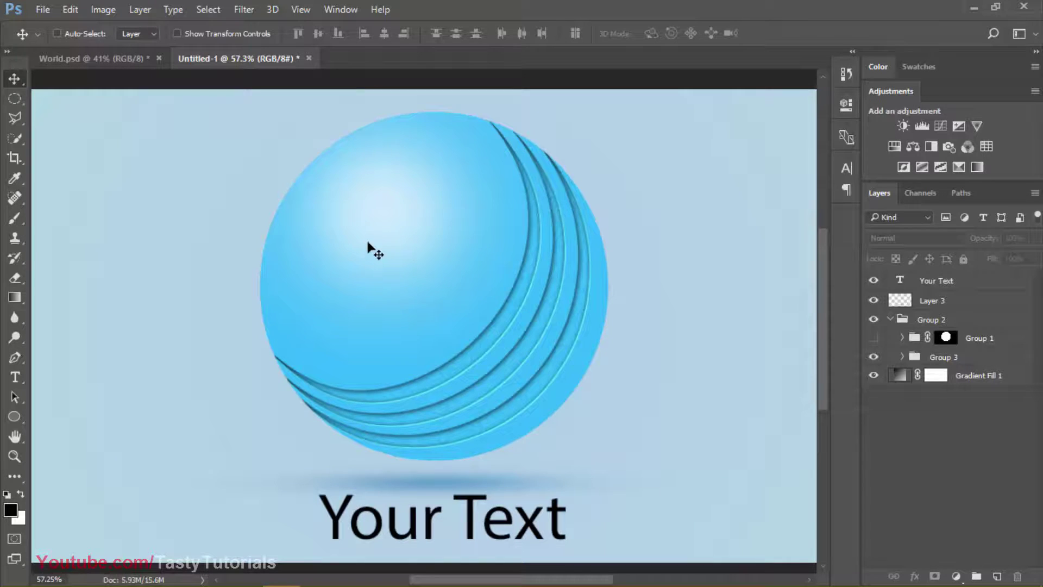
scroll(579, 259, down, 1)
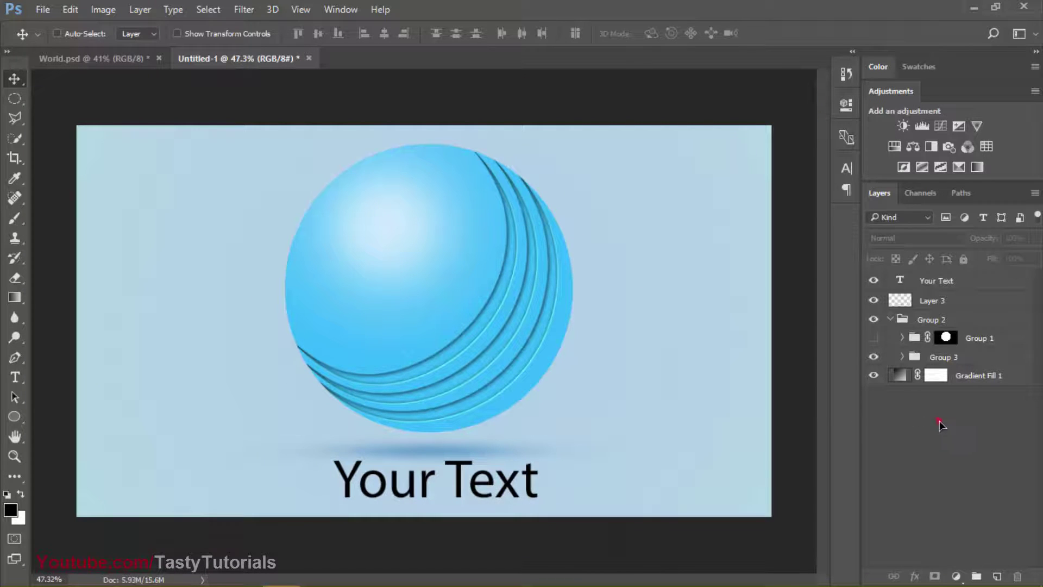
Step: Add a black-to-transparent gradient fill layer above the text, with Radial style and a 0° angle
click(957, 576)
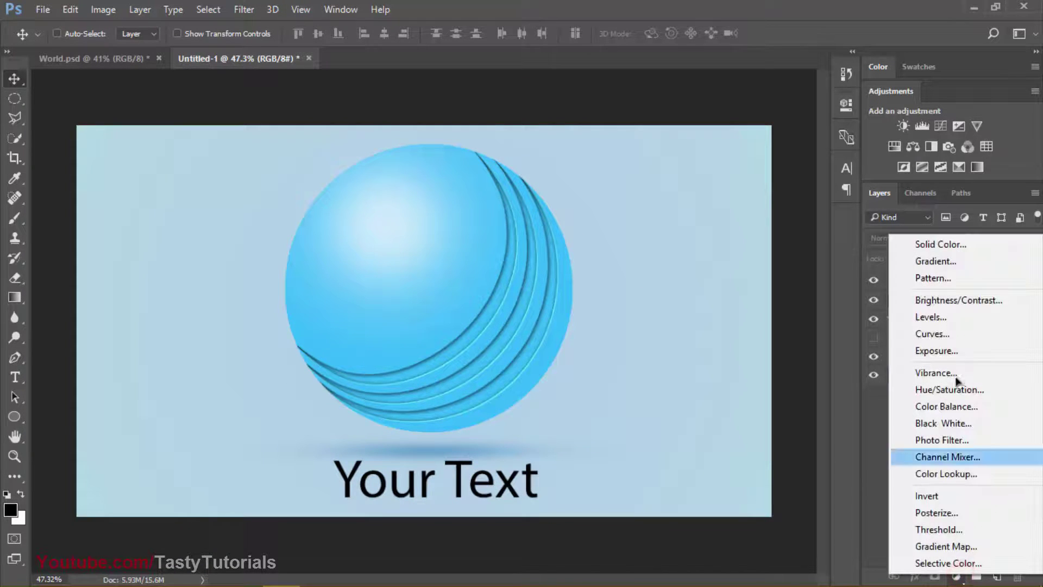
click(951, 261)
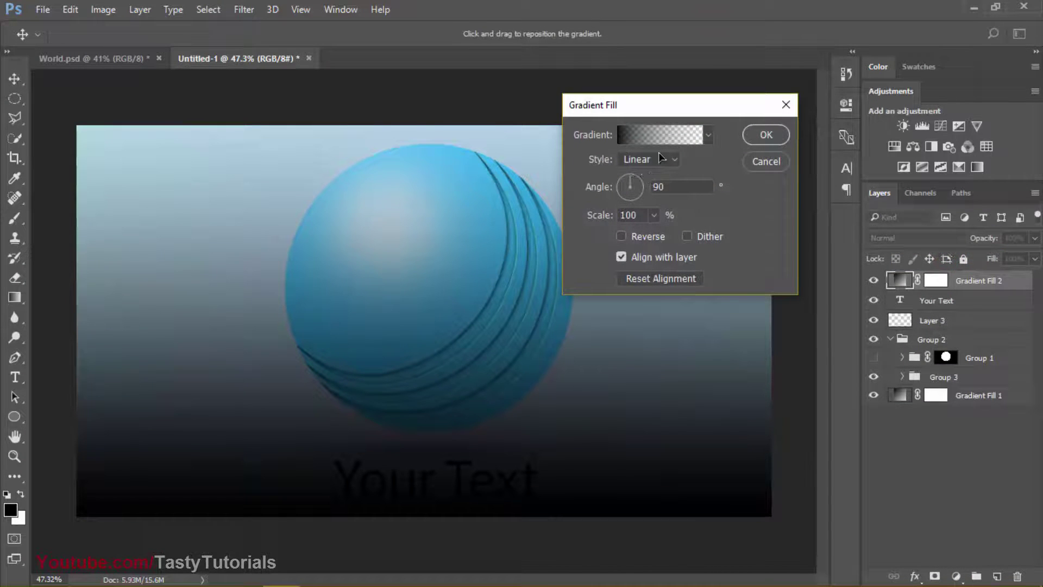
click(646, 187)
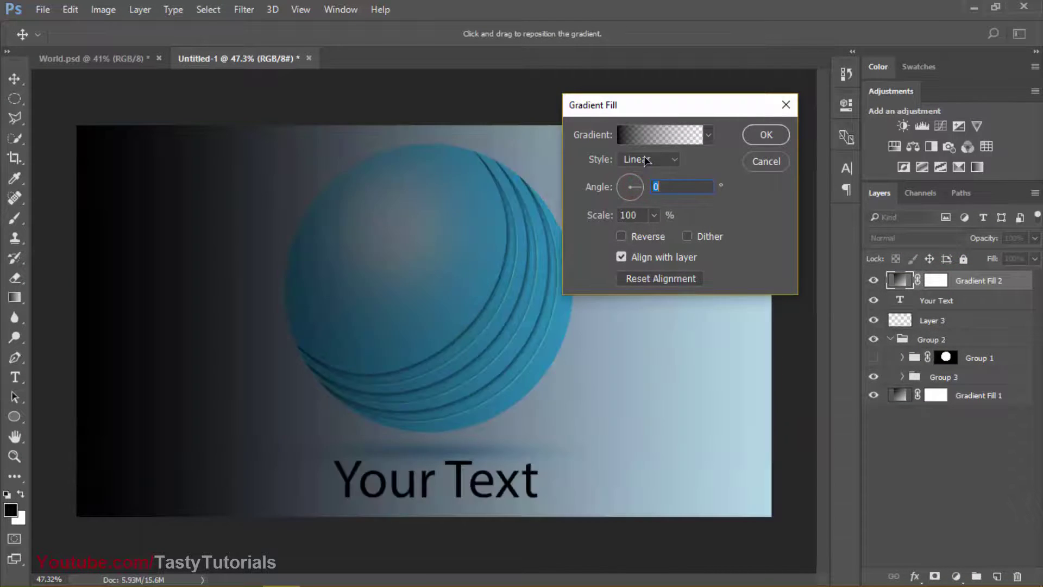
click(649, 159)
click(638, 185)
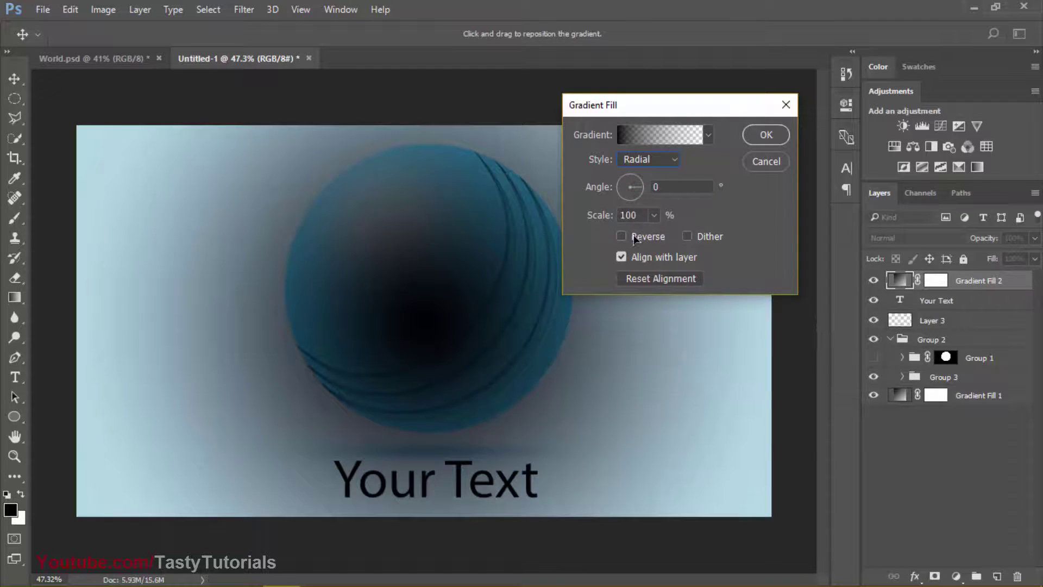
Step: Reverse the new gradient fill, enlarge its scale into a faint edge vignette, and apply it
click(634, 237)
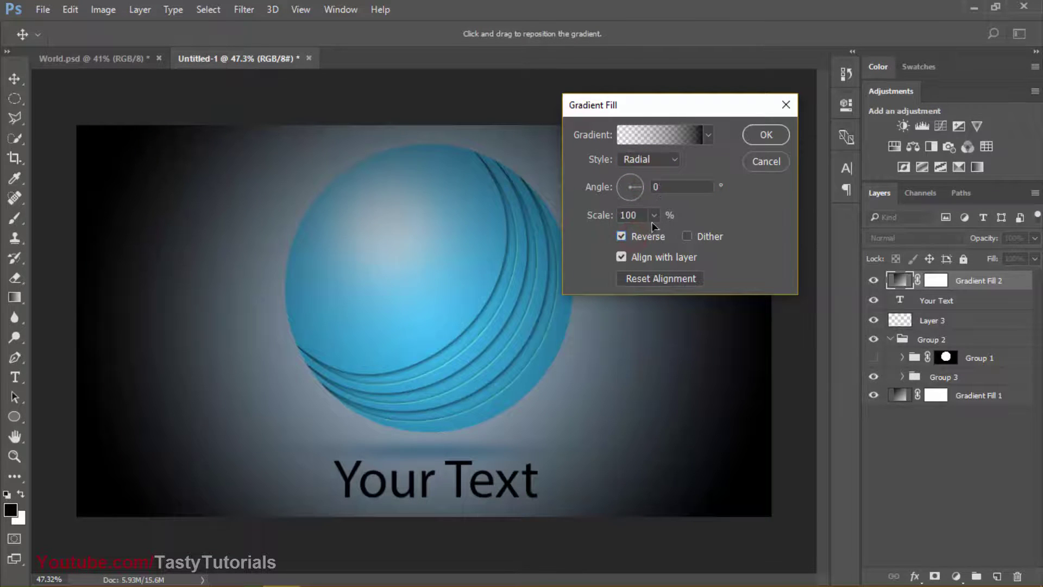
drag(653, 218, 709, 231)
click(763, 134)
scroll(577, 235, up, 1)
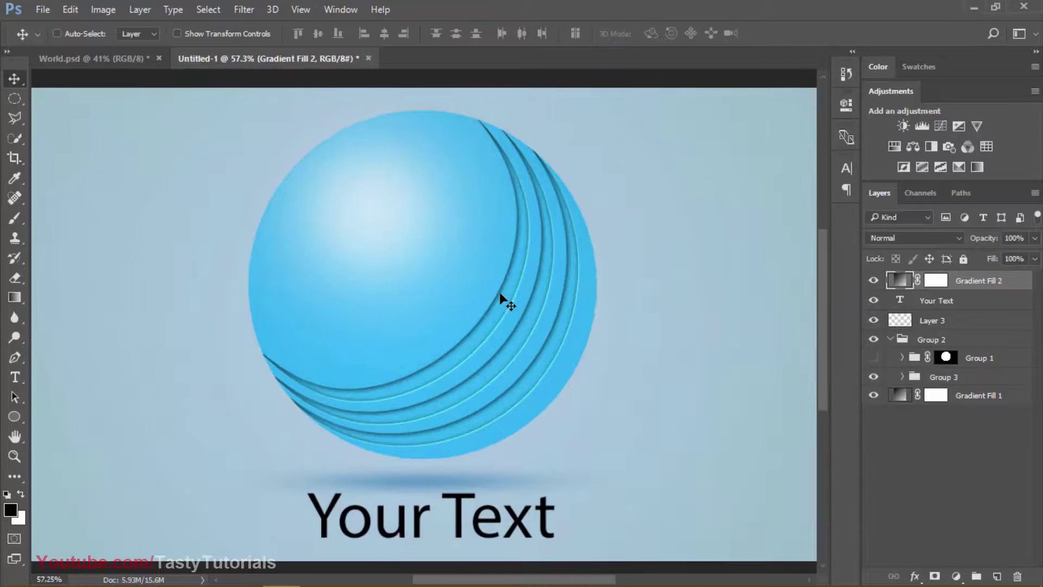
scroll(460, 317, down, 1)
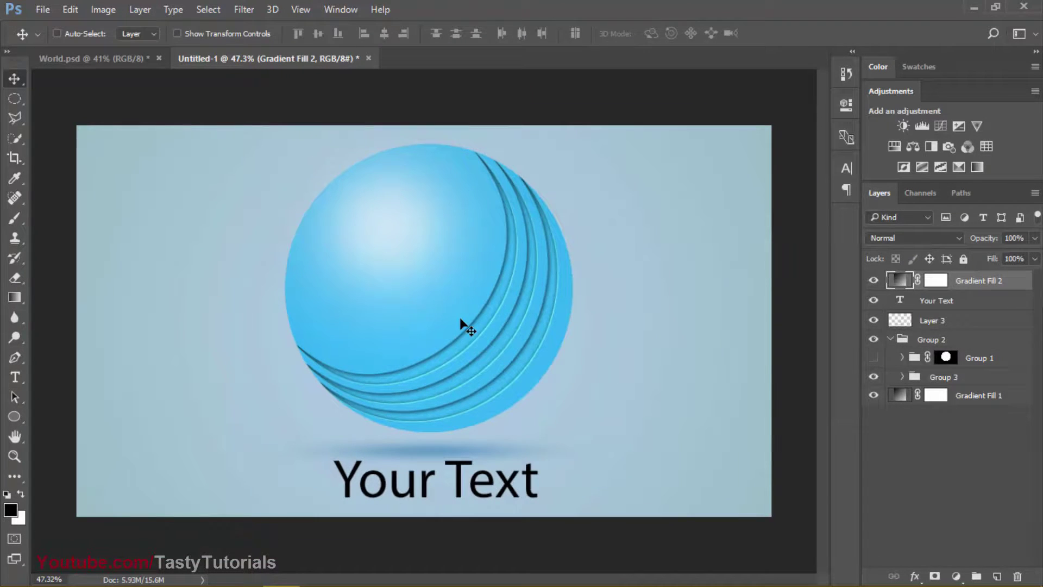